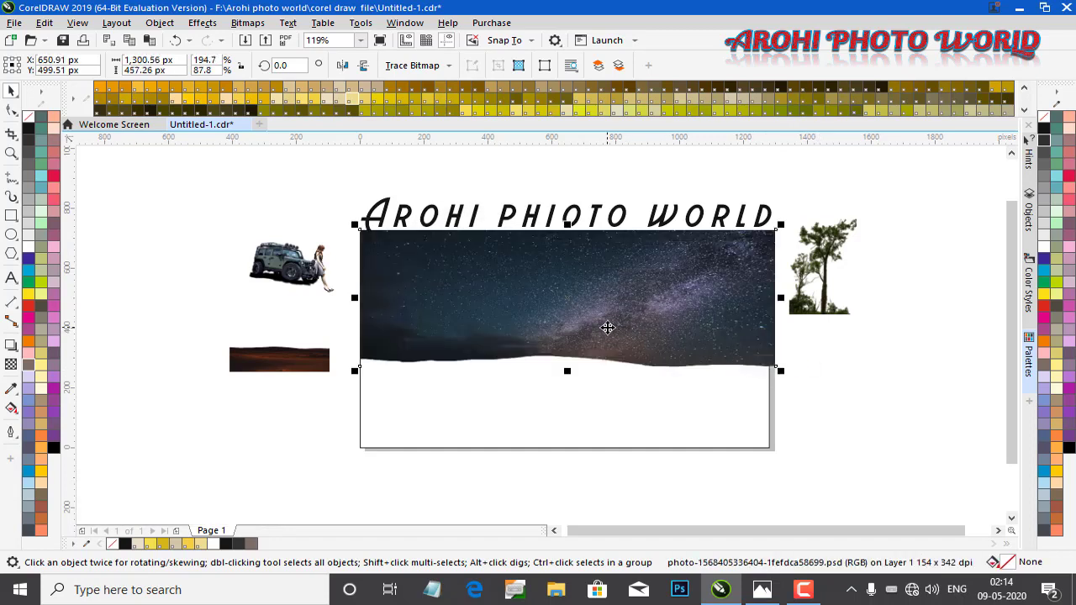
# Widen the starry sky image slightly and place it inside the white frame rectangle with PowerClip Inside
pyautogui.moveTo(607, 328); pyautogui.dragTo(606, 326)
pyautogui.moveTo(779, 363); pyautogui.dragTo(788, 367)
pyautogui.rightClick(716, 273)
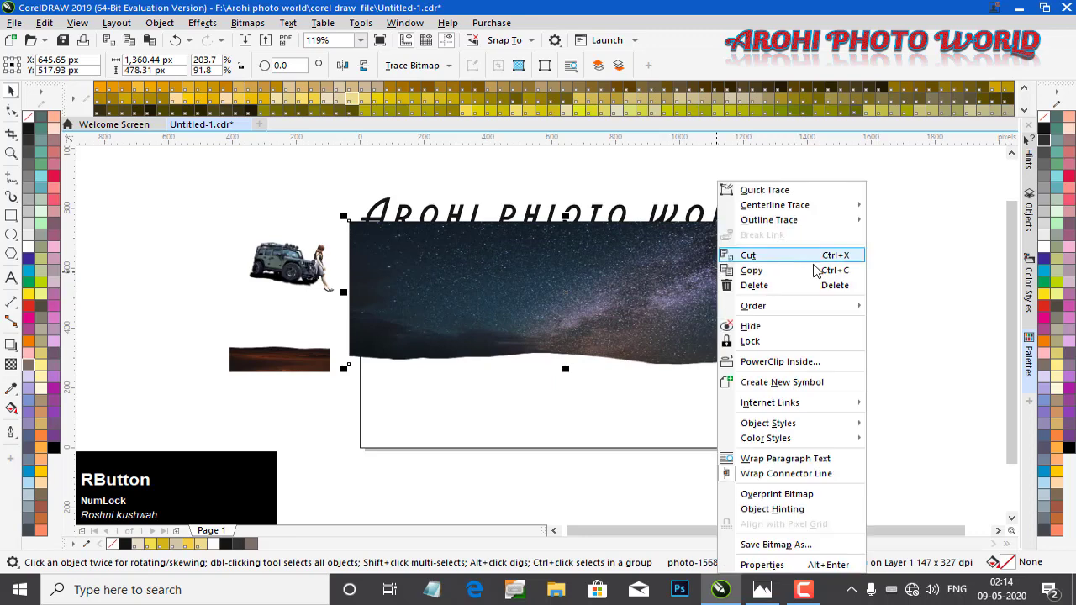
pyautogui.click(796, 361)
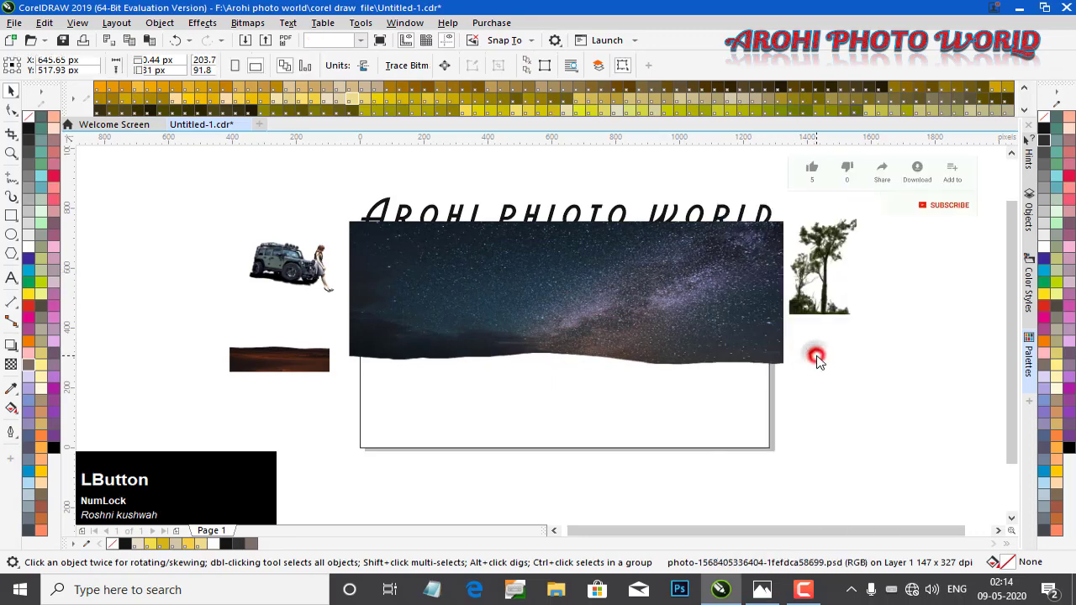
pyautogui.click(683, 393)
# Move the desert image into the frame's lower part and stretch it to span the frame width up to the horizon
pyautogui.click(268, 359)
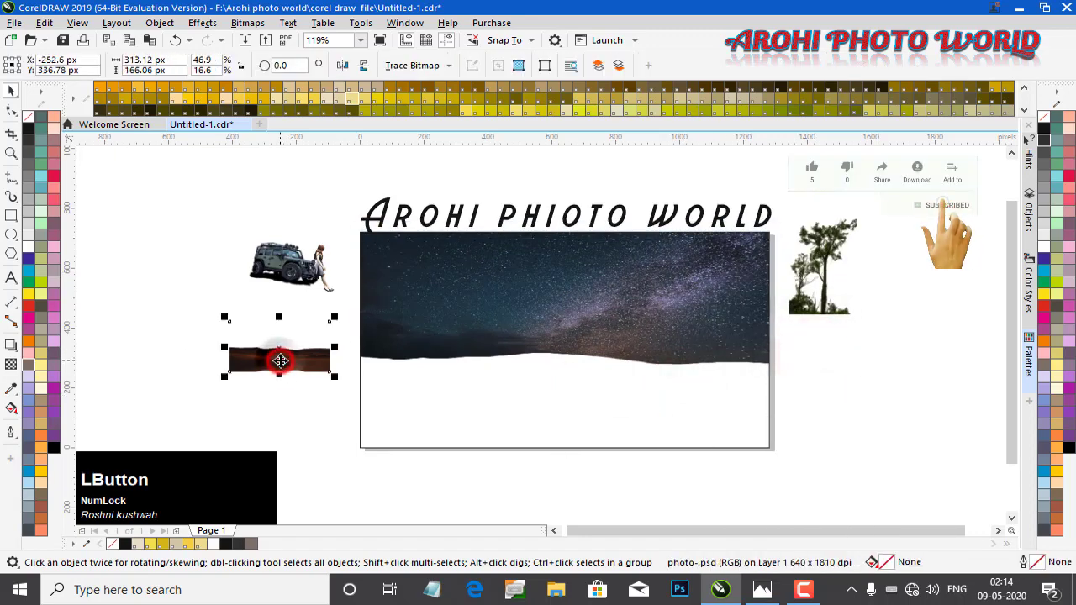
pyautogui.moveTo(266, 358); pyautogui.dragTo(402, 387)
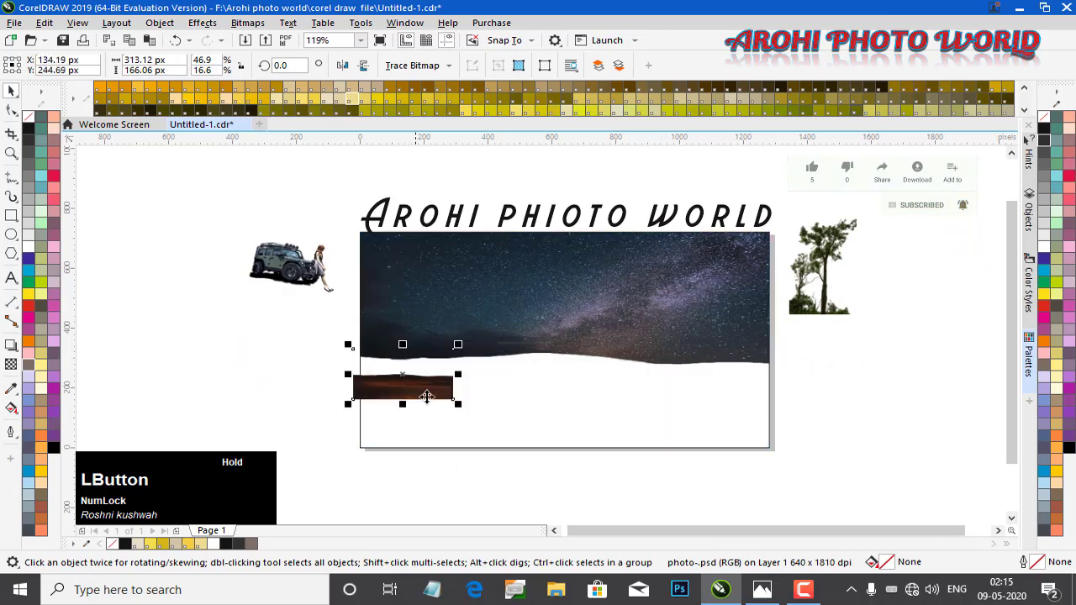
pyautogui.moveTo(513, 427); pyautogui.dragTo(635, 486)
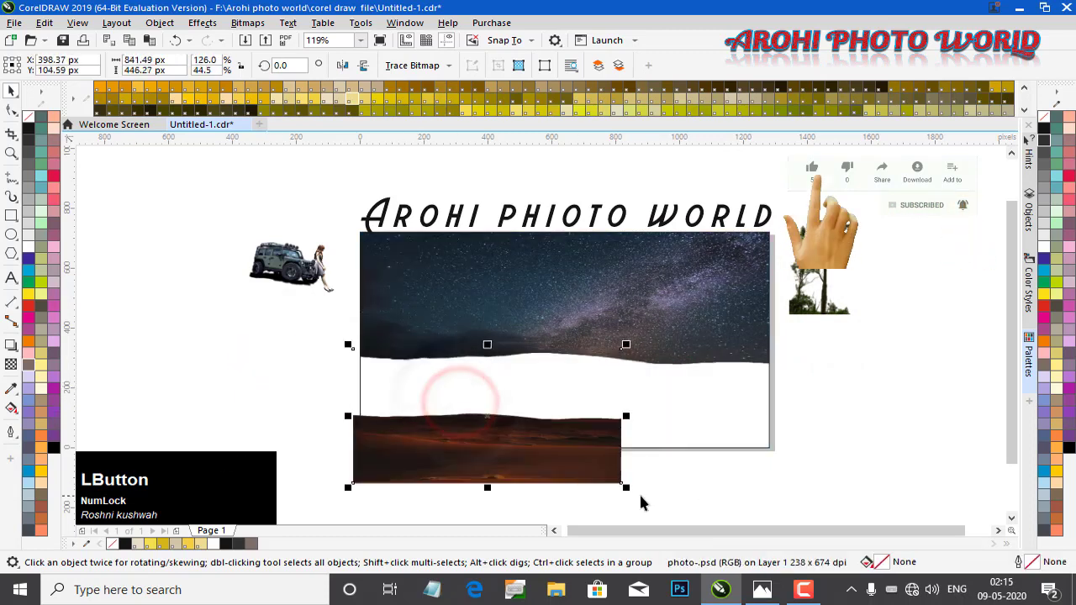
pyautogui.moveTo(625, 411); pyautogui.dragTo(782, 395)
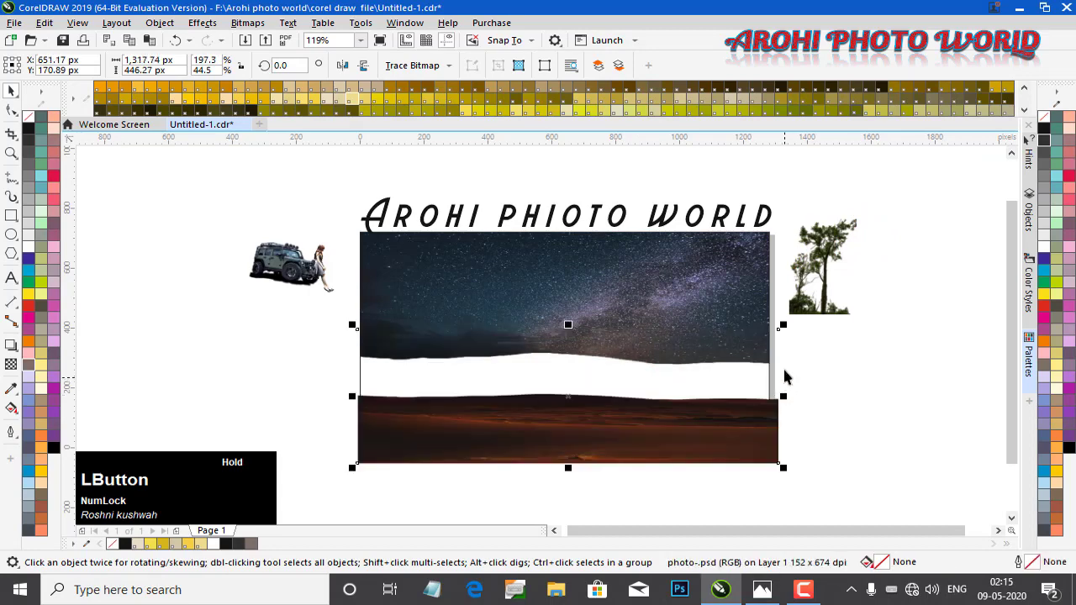
pyautogui.moveTo(782, 325); pyautogui.dragTo(787, 319)
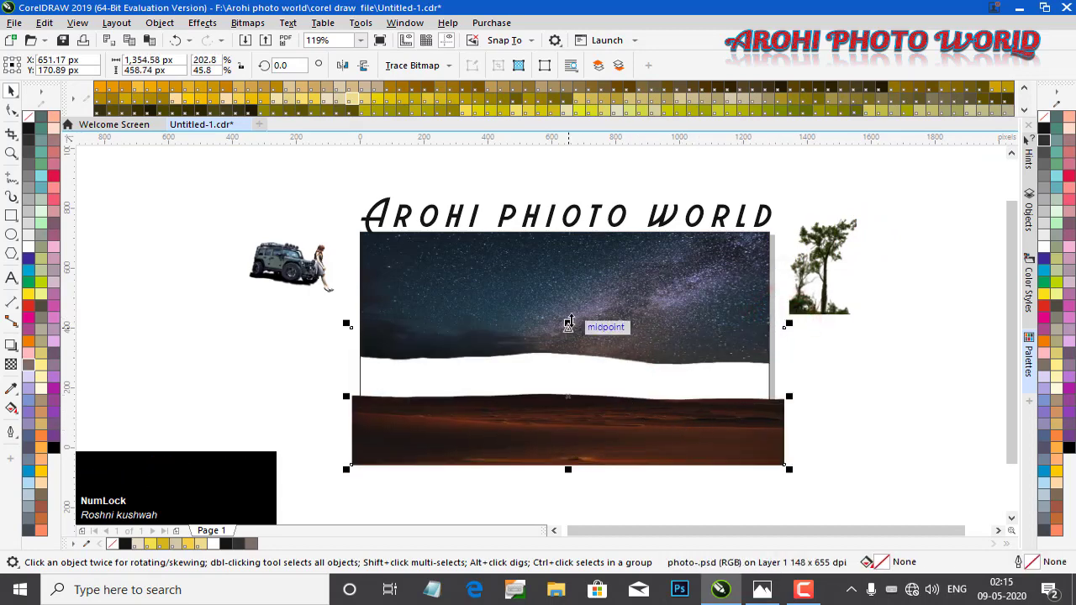
pyautogui.moveTo(569, 324); pyautogui.dragTo(570, 223)
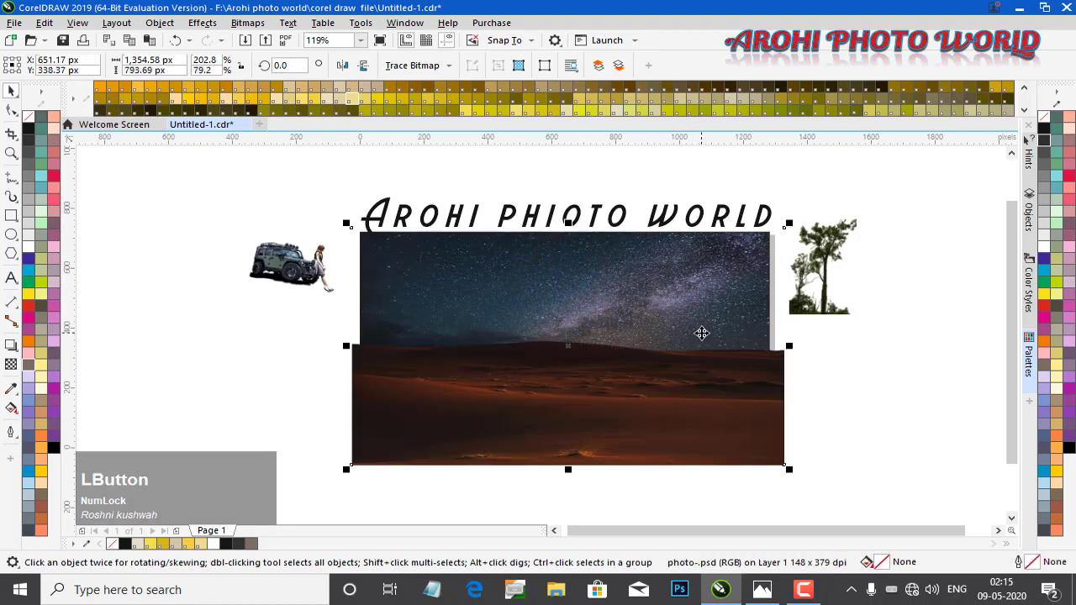
# Nudge the desert image slightly lower within the frame
pyautogui.rightClick(747, 403)
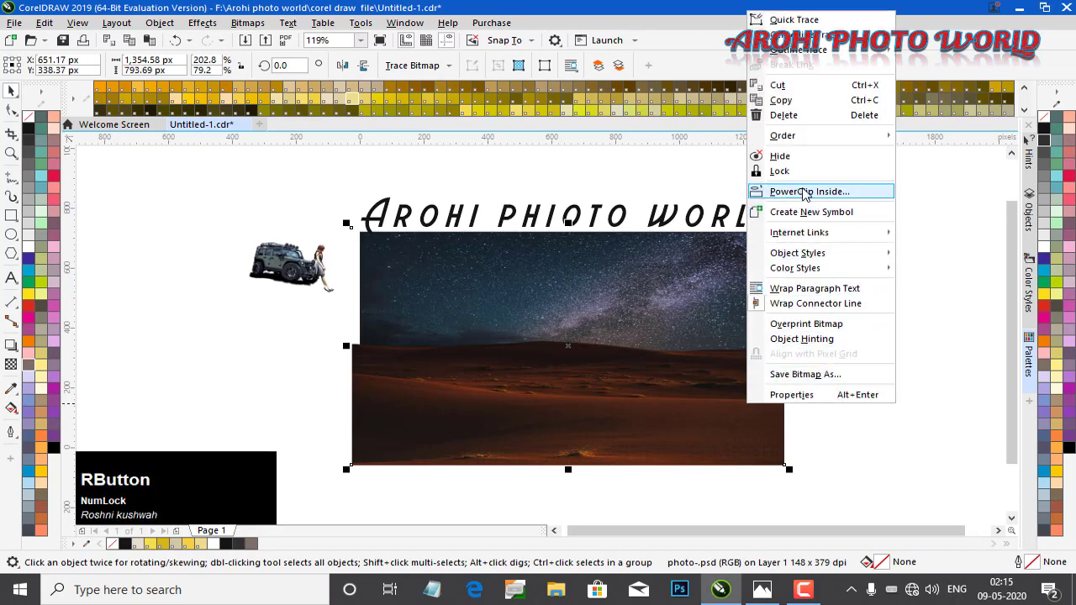
pyautogui.click(953, 374)
pyautogui.click(620, 412)
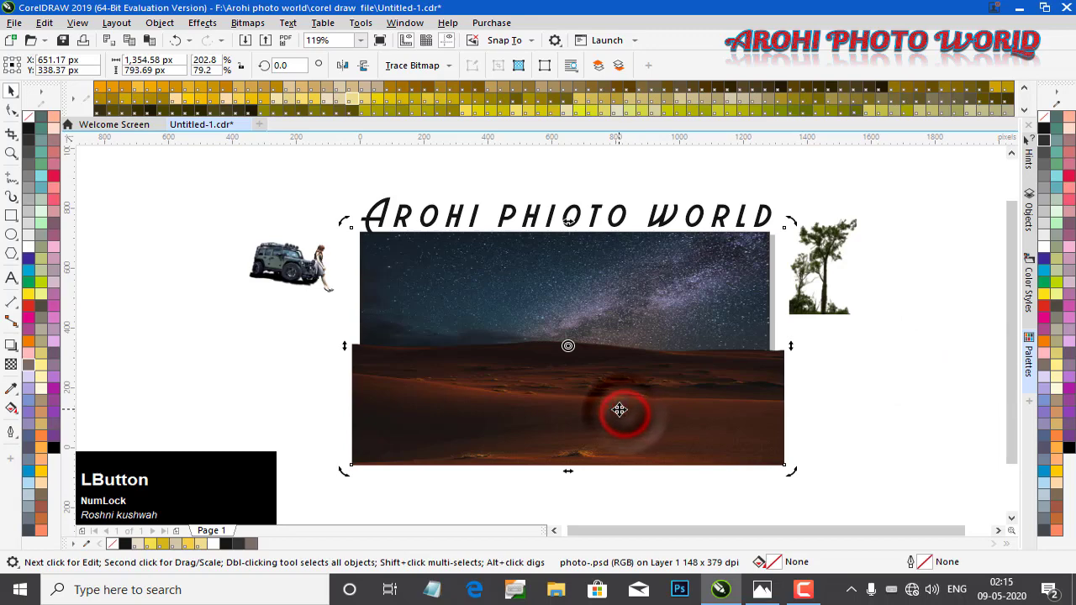
pyautogui.moveTo(620, 410); pyautogui.dragTo(636, 444)
# PowerClip the desert image inside the frame rectangle, retrying after picking an invalid target
pyautogui.rightClick(761, 441)
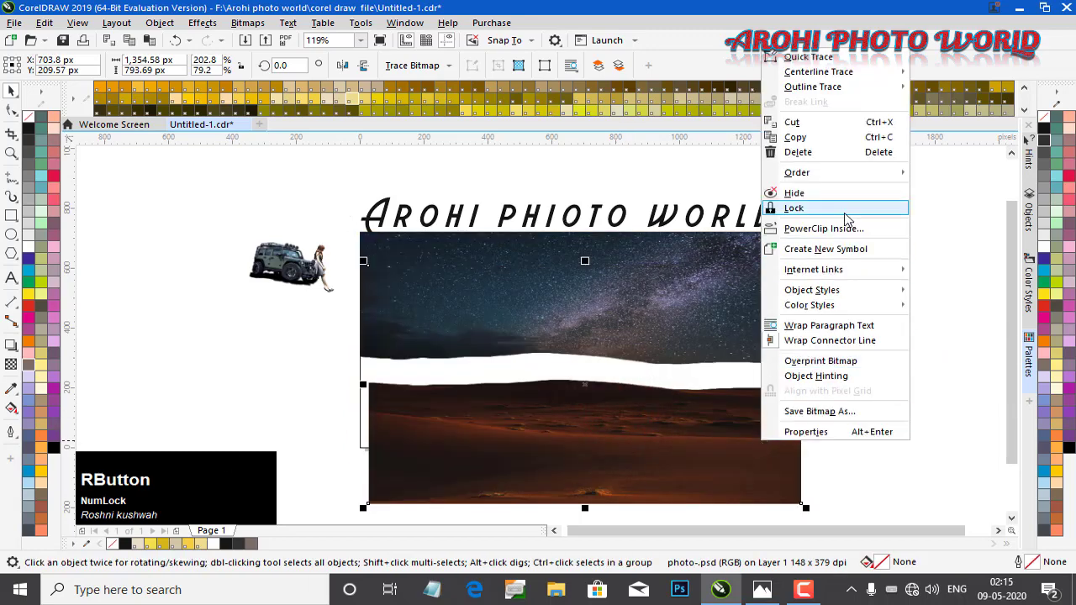
pyautogui.click(866, 229)
pyautogui.click(398, 370)
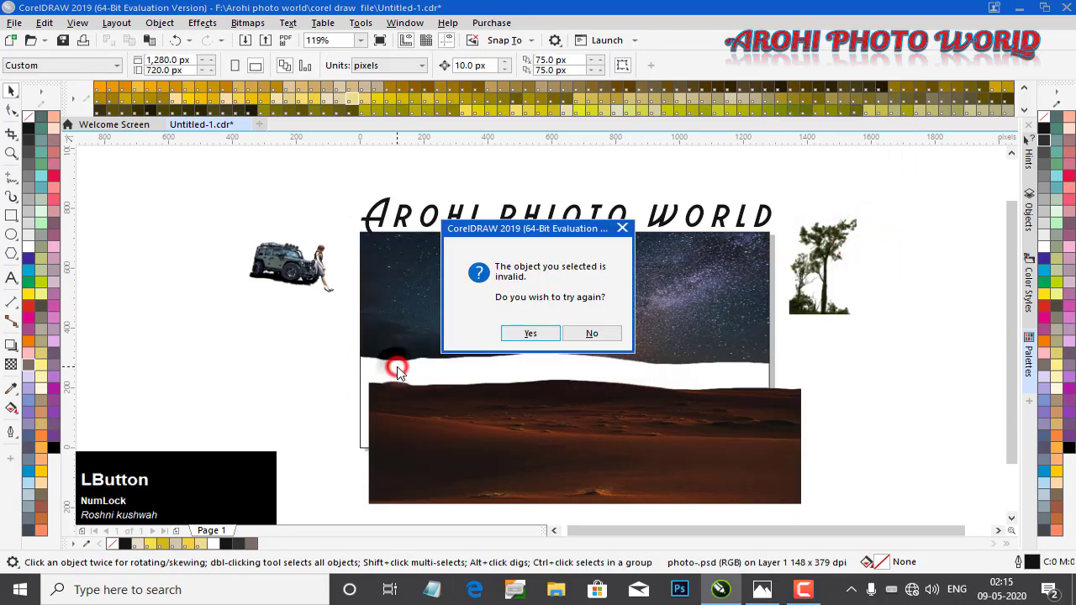
pyautogui.click(530, 333)
pyautogui.click(359, 372)
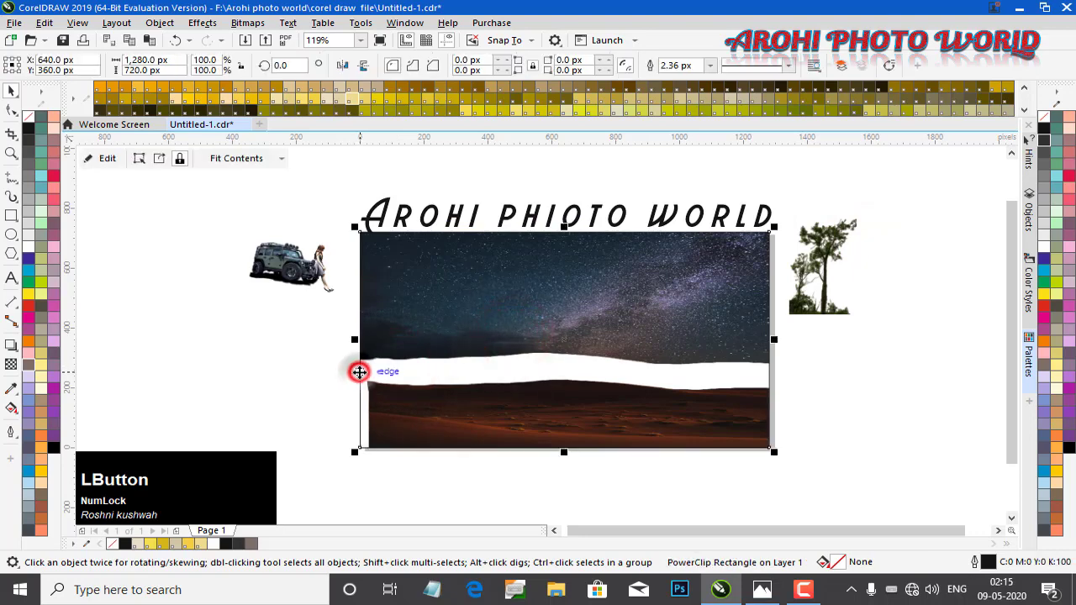
# Edit the PowerClip contents, repositioning the desert image and adjusting its top edge against the sky
pyautogui.click(104, 159)
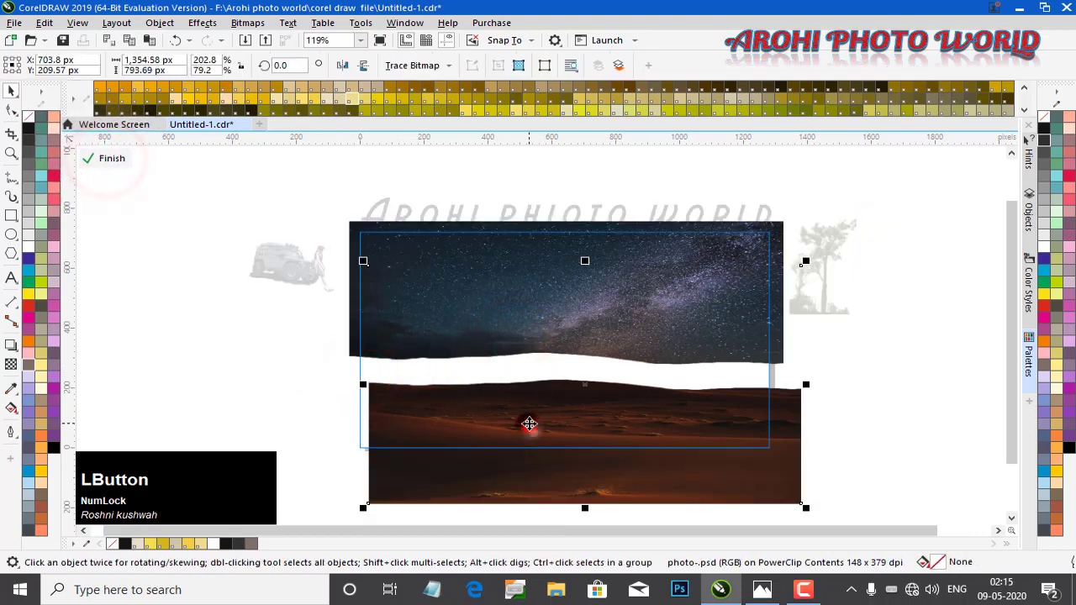
pyautogui.moveTo(629, 428); pyautogui.dragTo(595, 414)
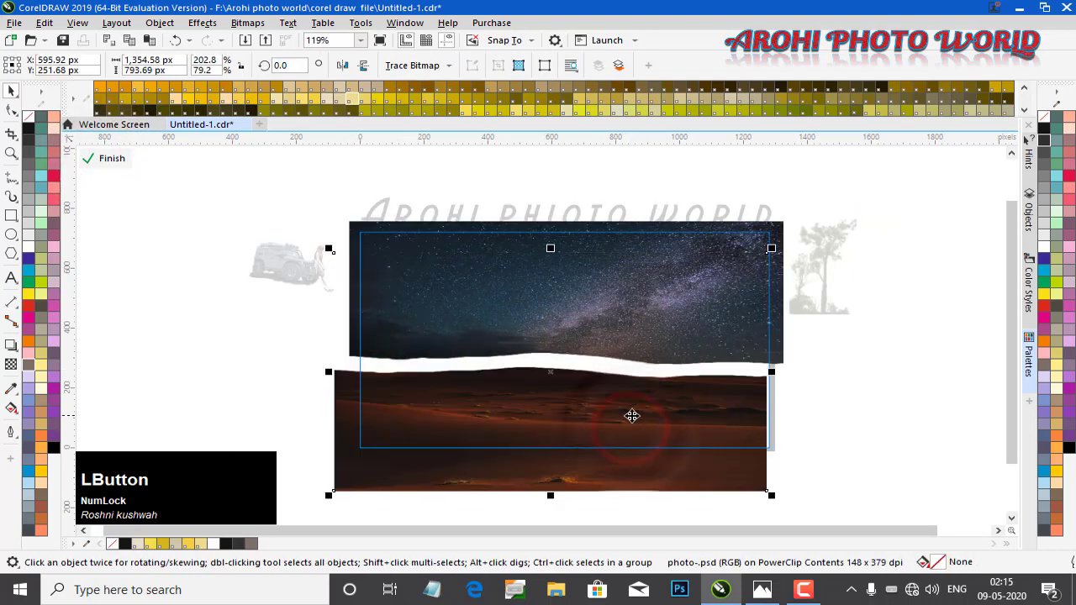
pyautogui.moveTo(670, 420); pyautogui.dragTo(683, 422)
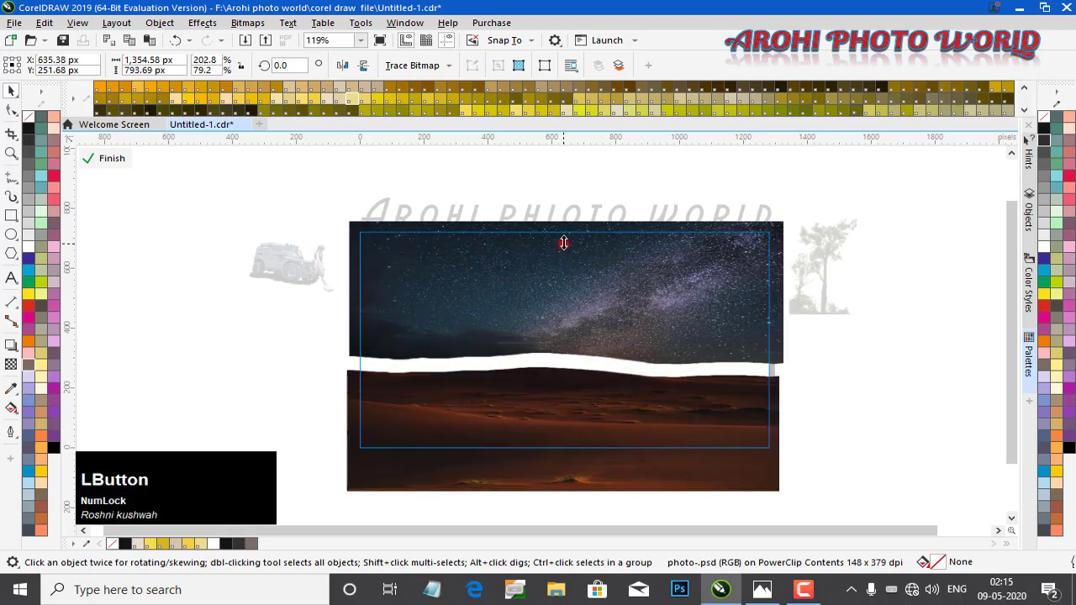
pyautogui.moveTo(562, 249); pyautogui.dragTo(562, 211)
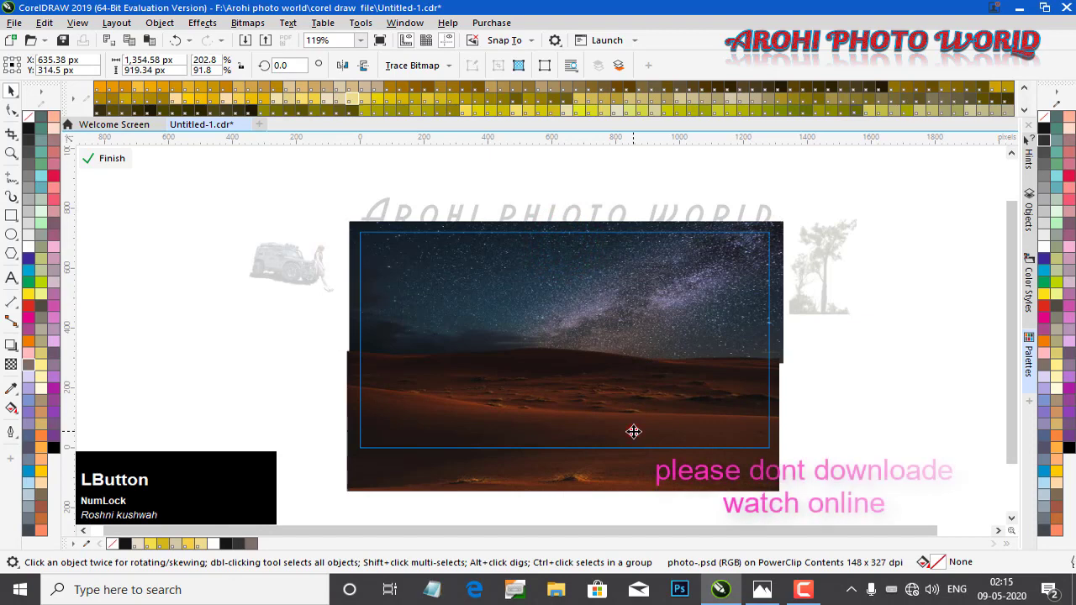
pyautogui.moveTo(631, 429); pyautogui.dragTo(634, 432)
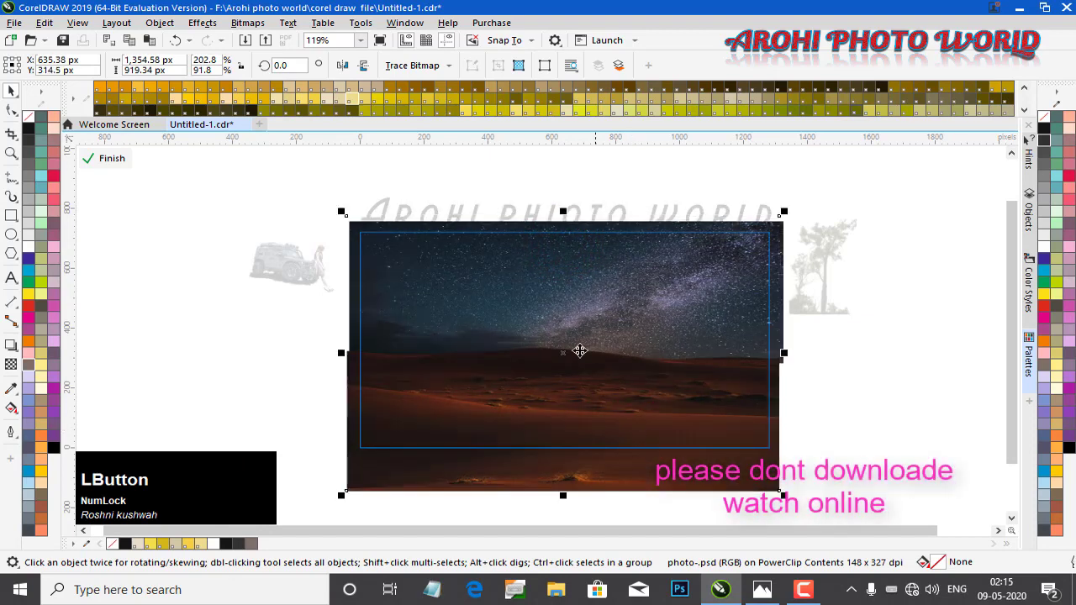
pyautogui.moveTo(563, 211); pyautogui.dragTo(563, 286)
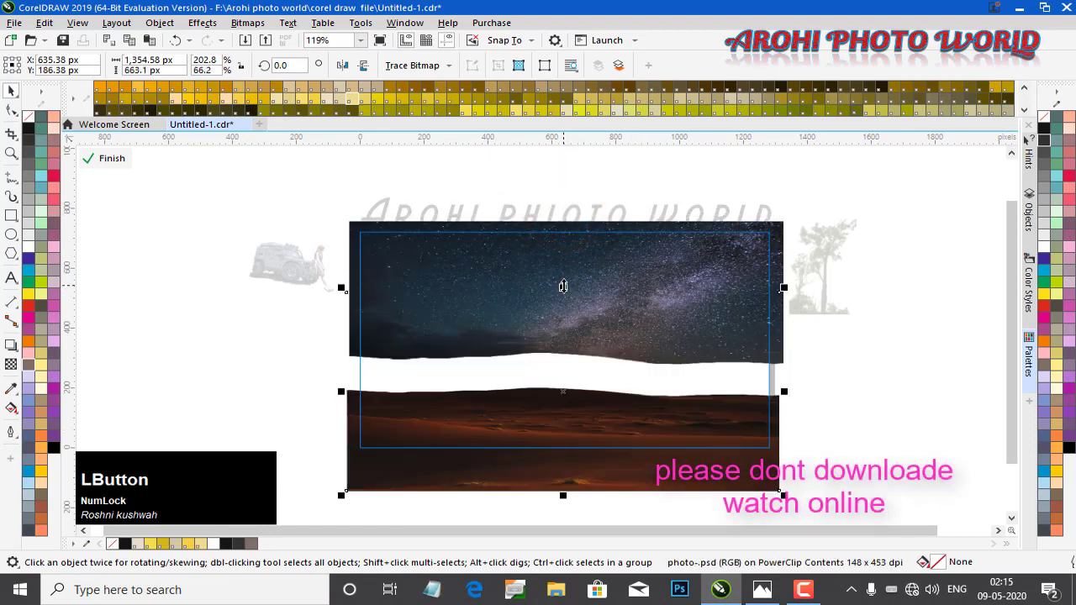
pyautogui.click(629, 298)
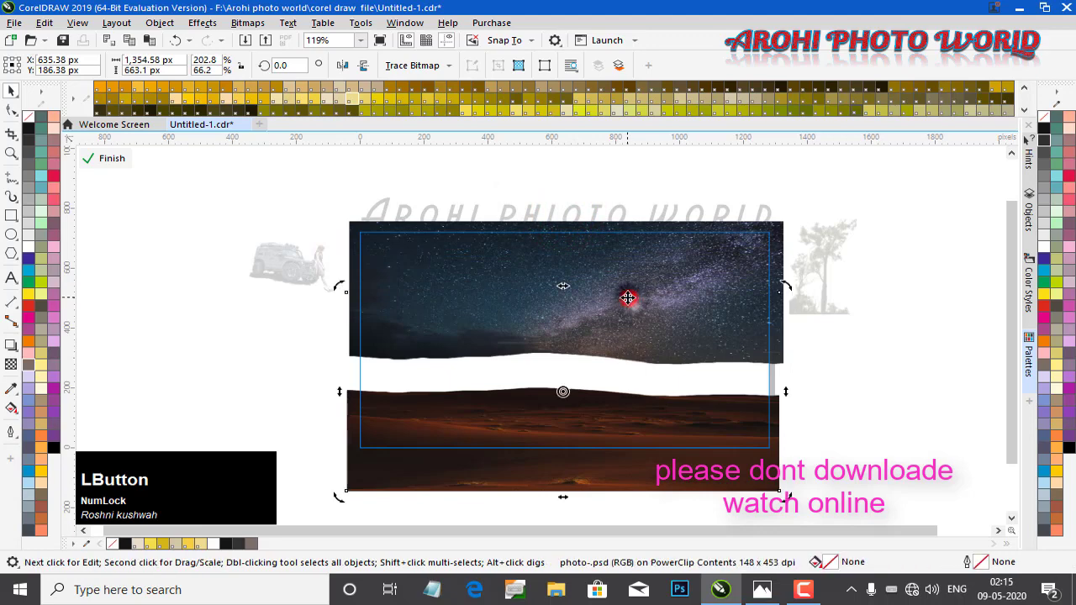
# Stretch the sky image down behind the desert, raise the desert's top edge slightly, and finish editing the PowerClip
pyautogui.click(583, 247)
pyautogui.moveTo(568, 365); pyautogui.dragTo(568, 420)
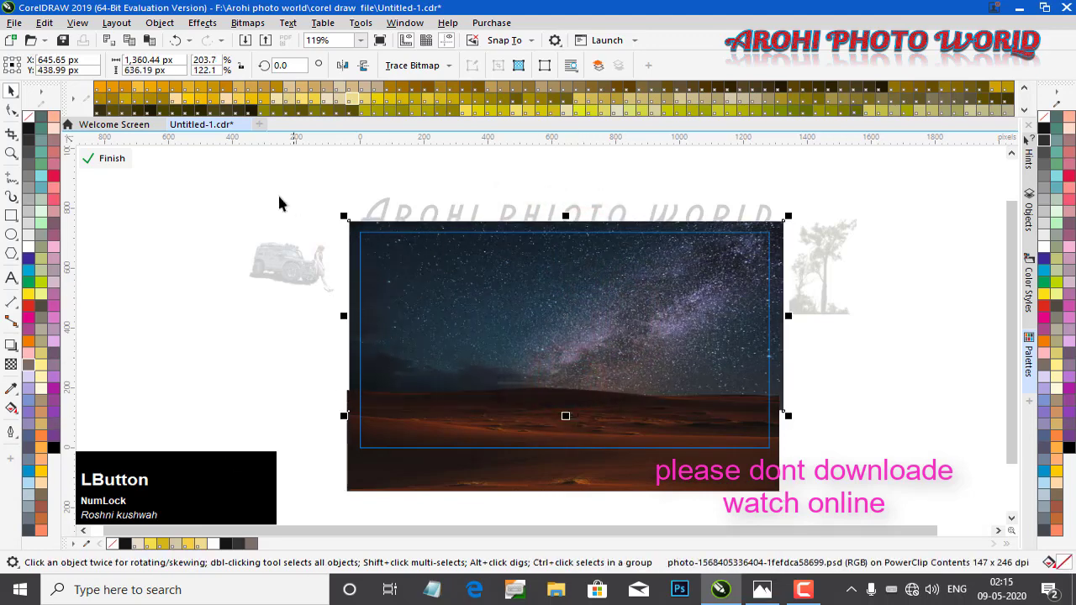
pyautogui.click(598, 432)
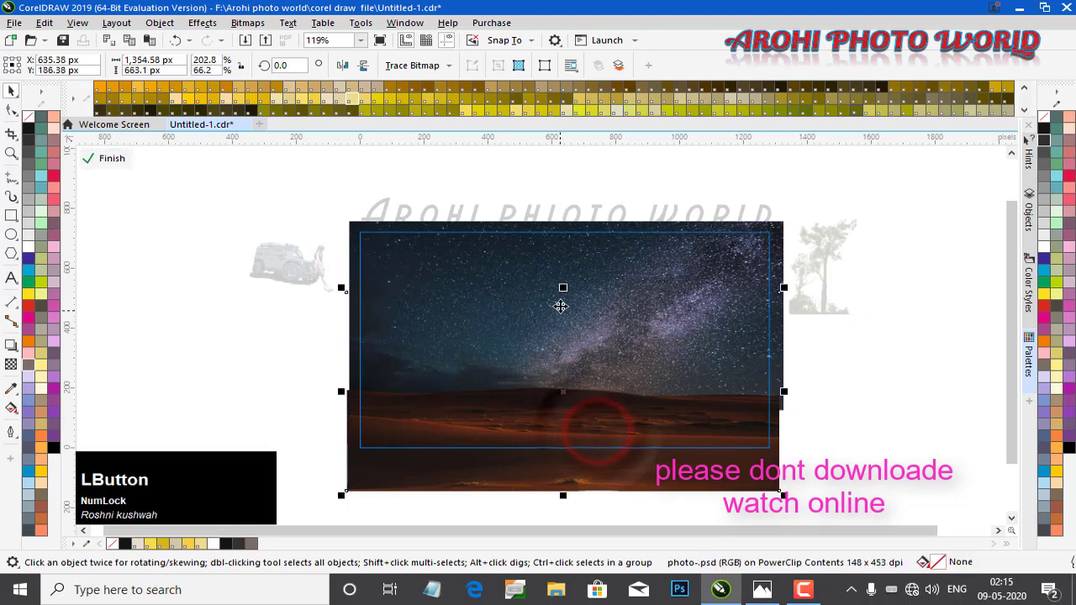
pyautogui.moveTo(562, 287); pyautogui.dragTo(563, 272)
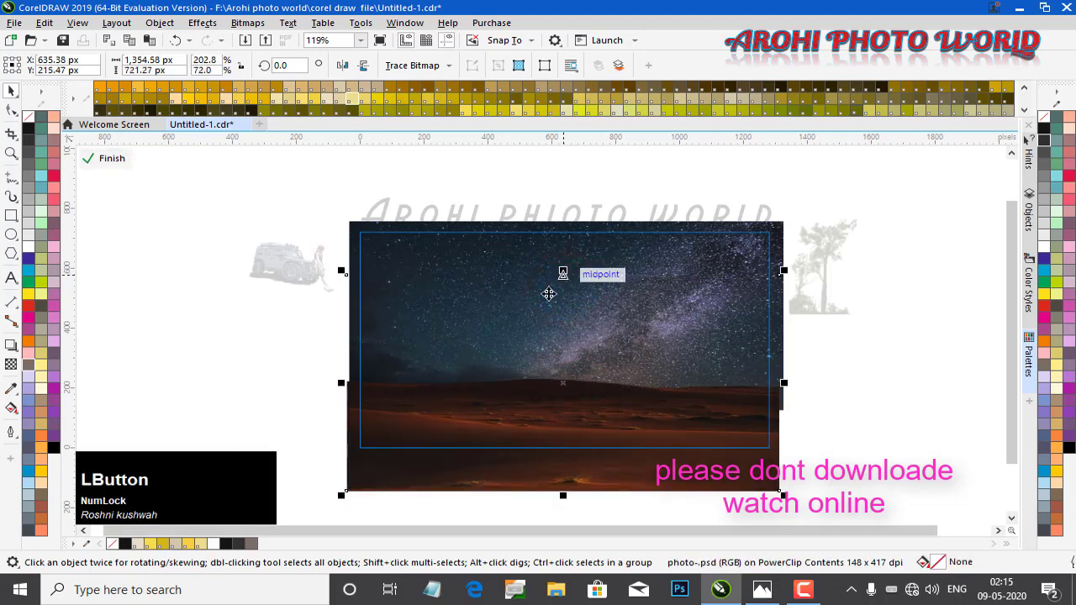
pyautogui.click(109, 160)
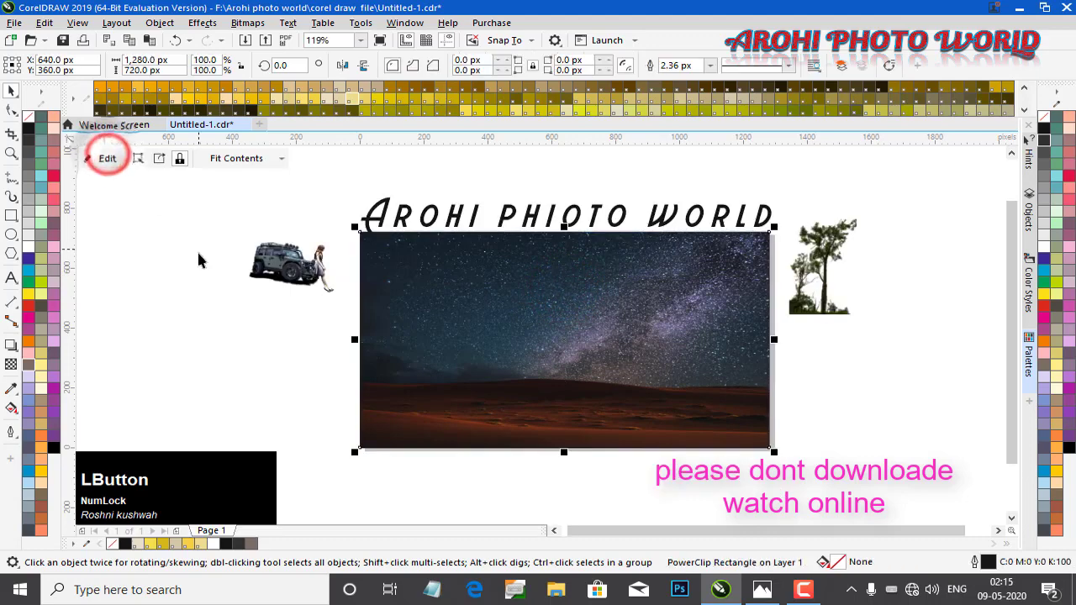
pyautogui.click(197, 250)
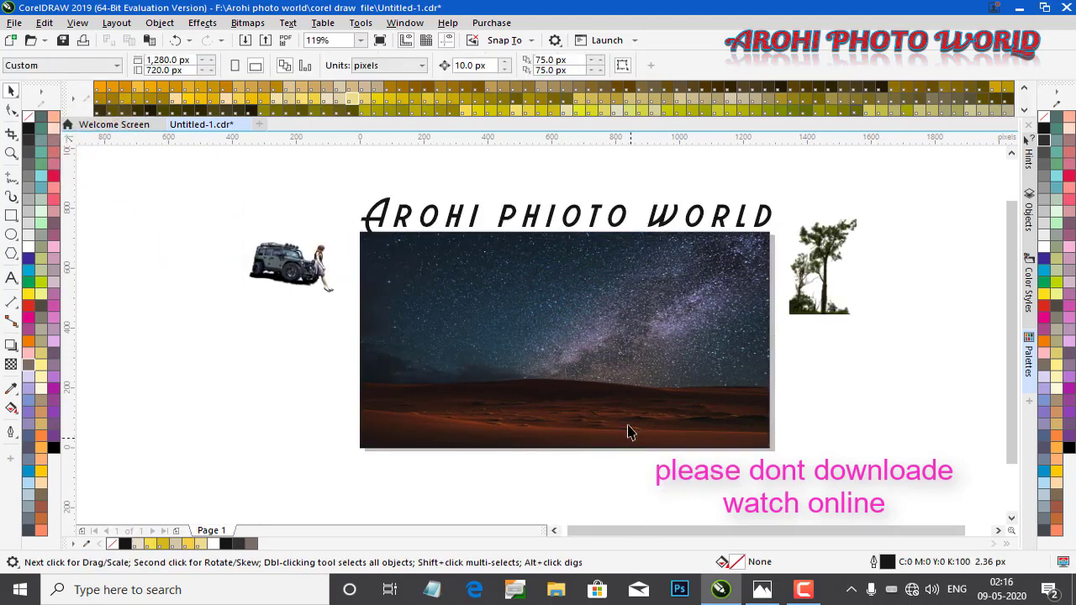
# Move the girl away from the jeep and place the jeep on the desert at the frame's lower left
pyautogui.click(301, 271)
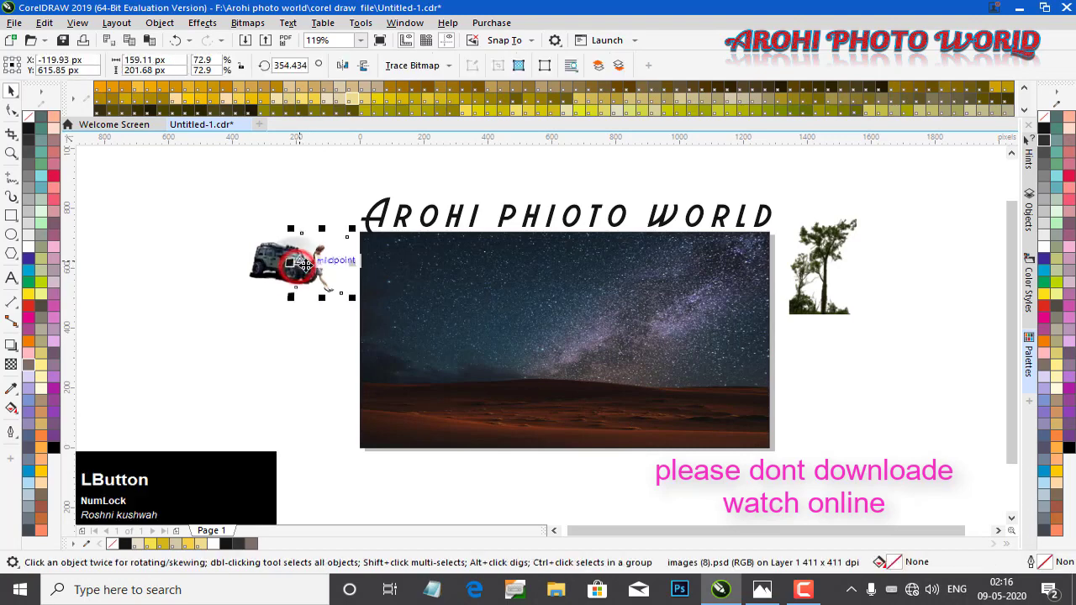
pyautogui.moveTo(317, 263); pyautogui.dragTo(317, 192)
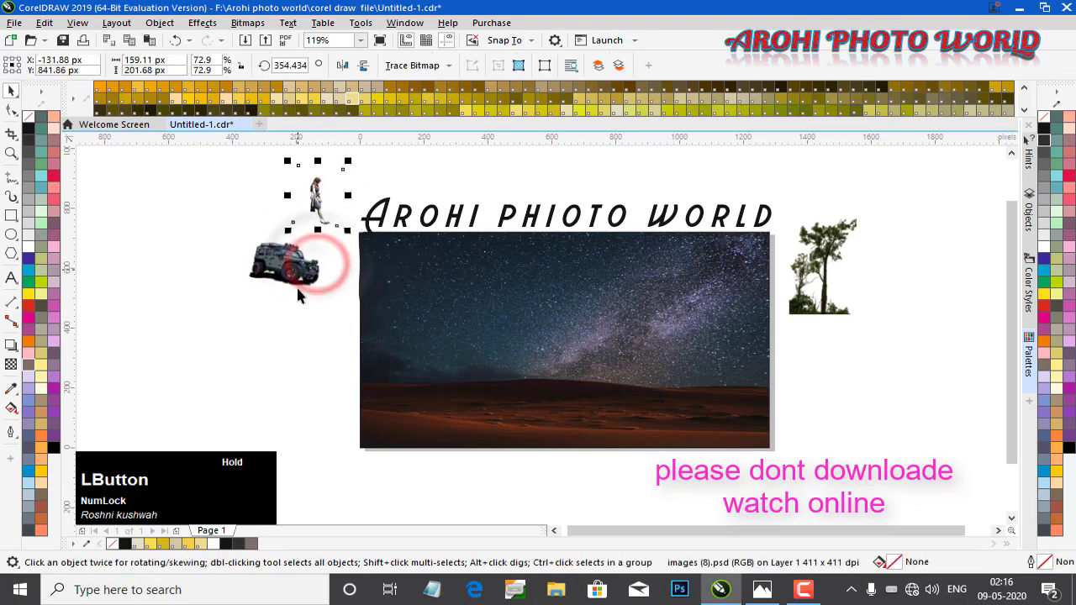
pyautogui.click(288, 267)
pyautogui.moveTo(286, 266); pyautogui.dragTo(402, 383)
pyautogui.moveTo(444, 354); pyautogui.dragTo(446, 398)
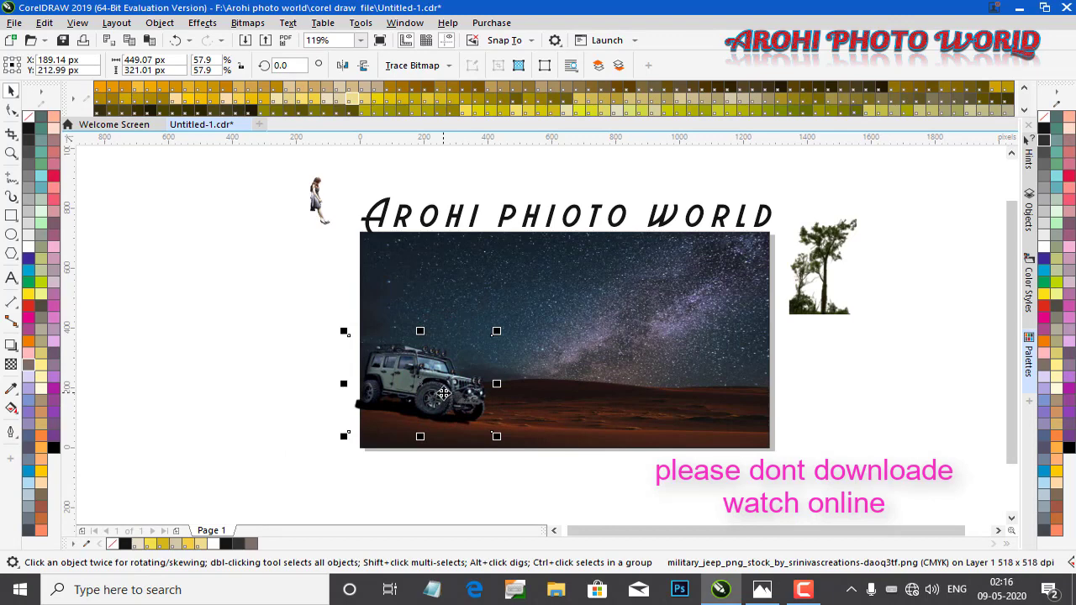
# Place the girl beside the jeep's front bumper
pyautogui.click(238, 368)
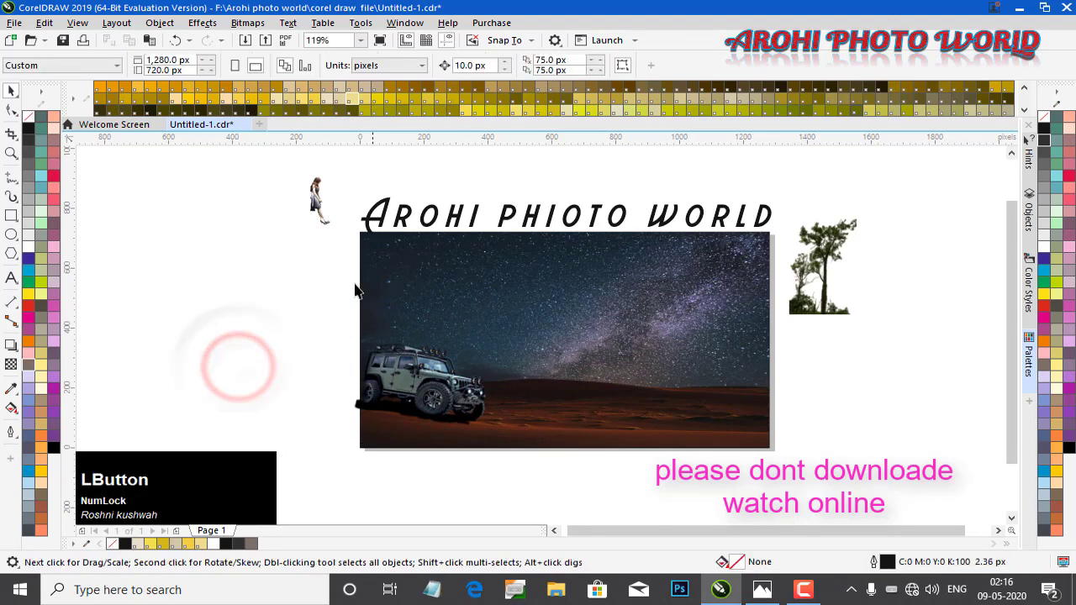
pyautogui.moveTo(317, 202); pyautogui.dragTo(496, 408)
pyautogui.scroll(4, 496, 408)
pyautogui.scroll(-4, 479, 413)
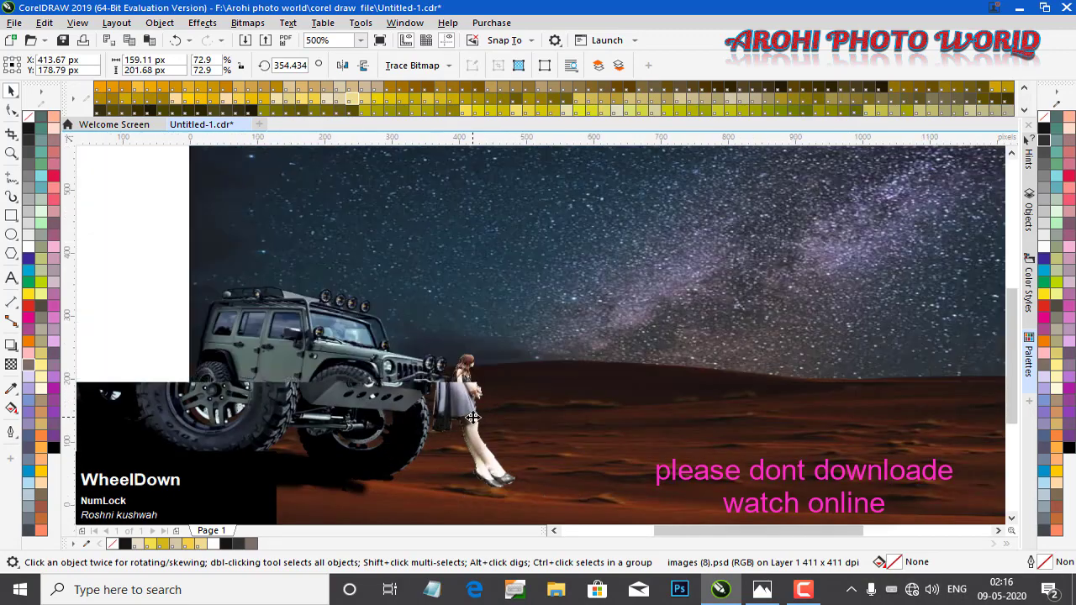
# Fine-tune the girl's position so she leans against the jeep's front bumper
pyautogui.press('z')
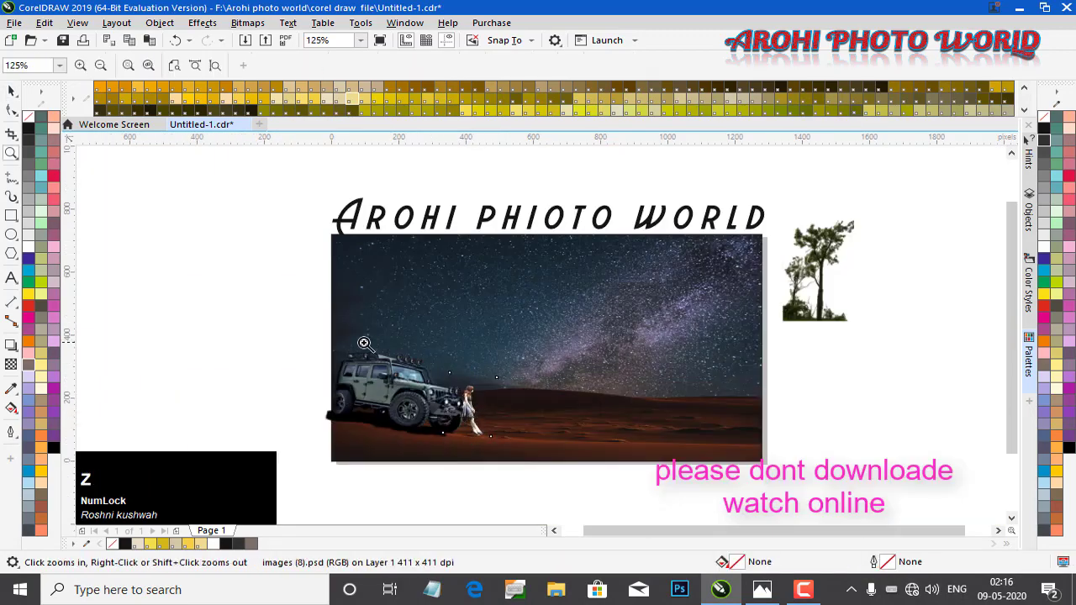
pyautogui.moveTo(456, 367); pyautogui.dragTo(458, 370)
pyautogui.press('space')
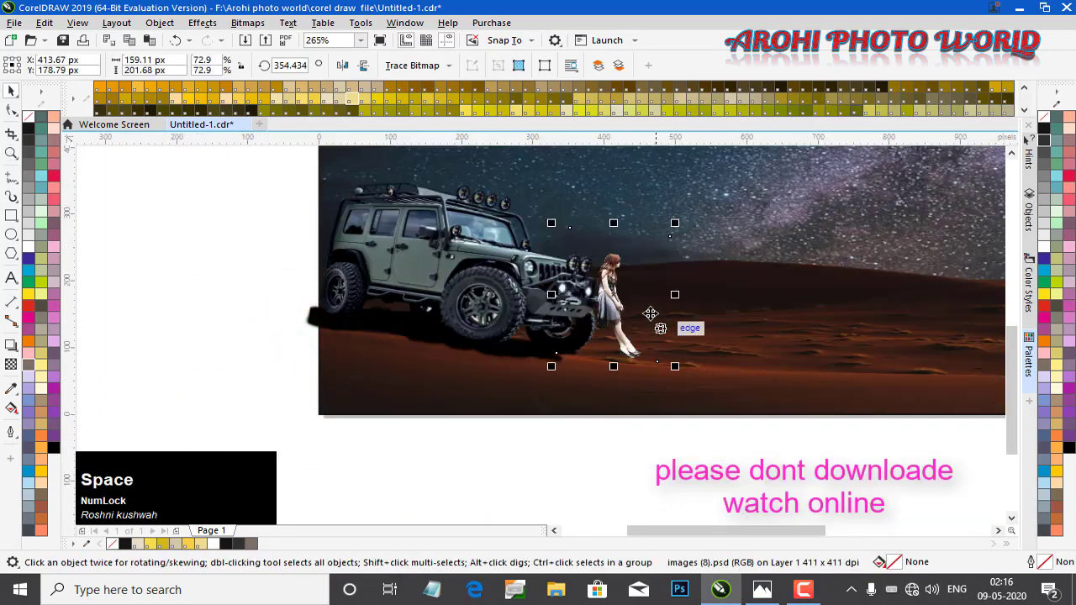
pyautogui.scroll(2, 643, 285)
pyautogui.moveTo(593, 308); pyautogui.dragTo(574, 293)
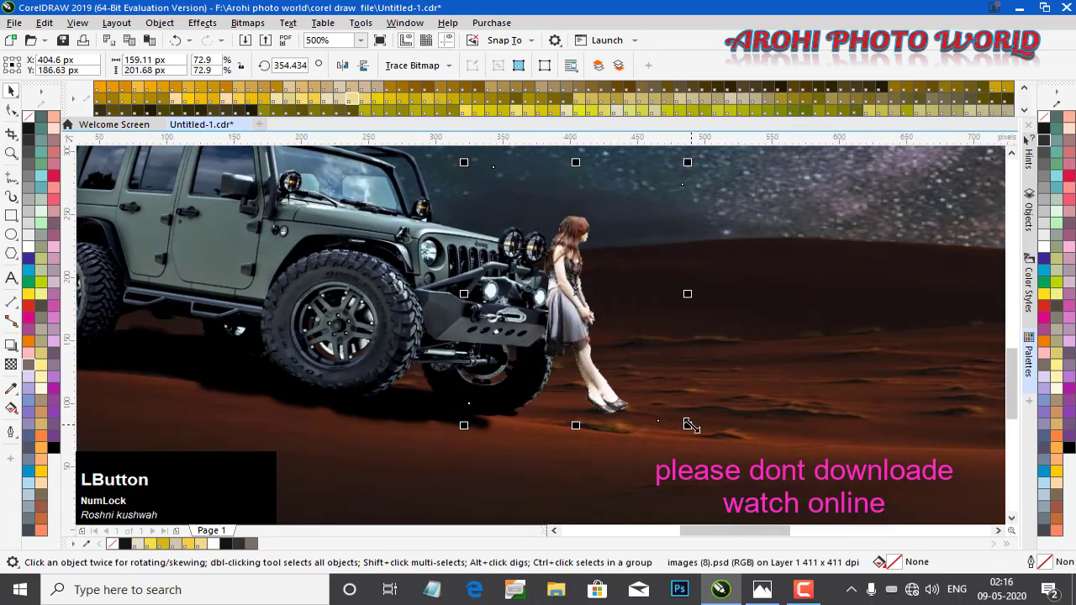
pyautogui.moveTo(576, 295); pyautogui.dragTo(569, 312)
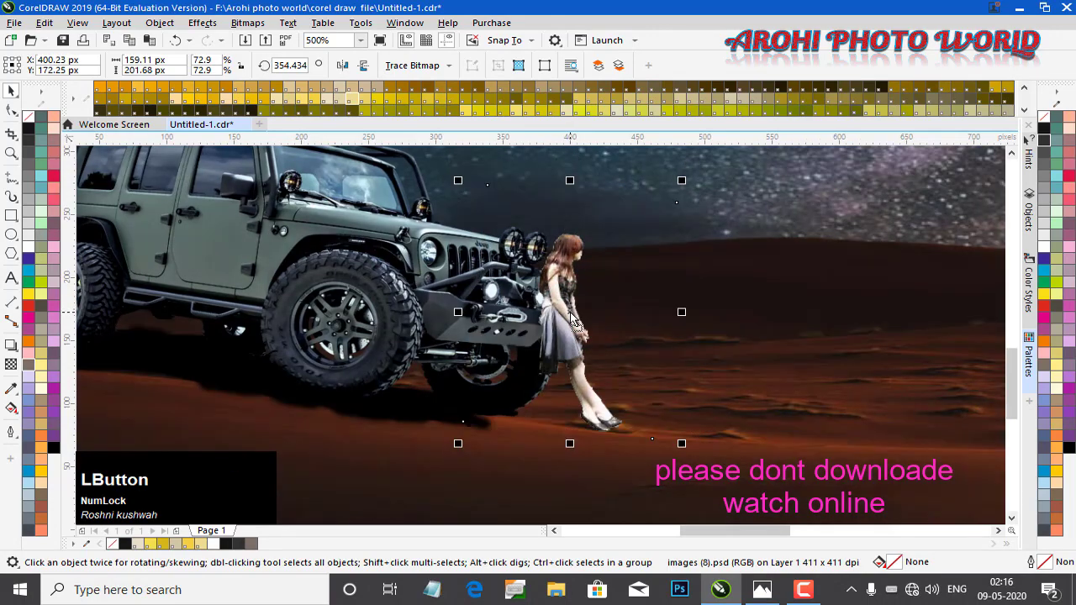
pyautogui.scroll(-2, 571, 319)
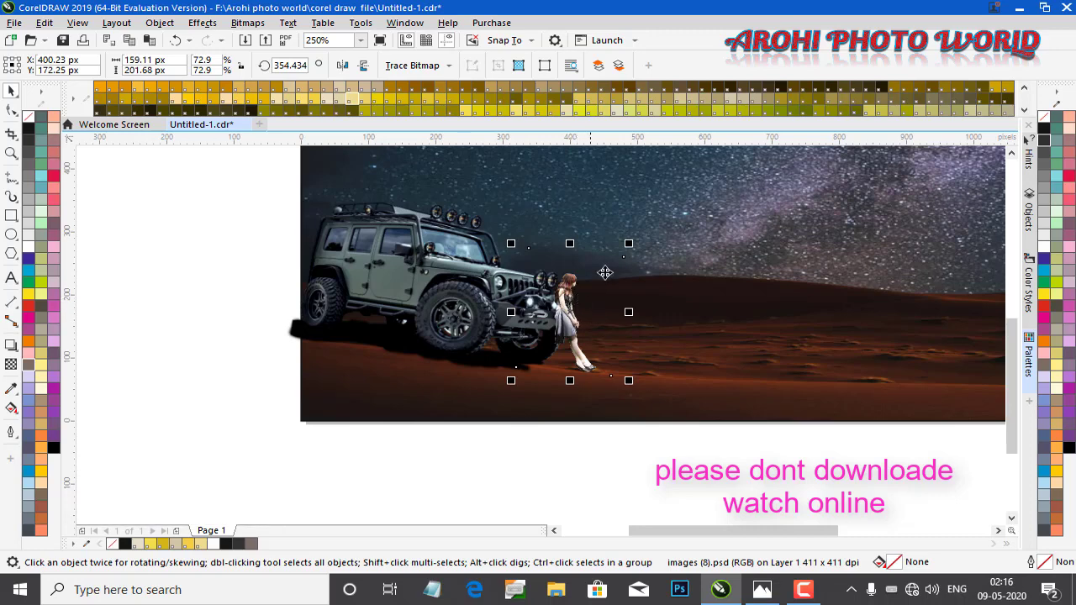
# Enlarge the girl to about 81% and nudge her so she leans against the jeep's front bumper
pyautogui.moveTo(629, 243); pyautogui.dragTo(634, 237)
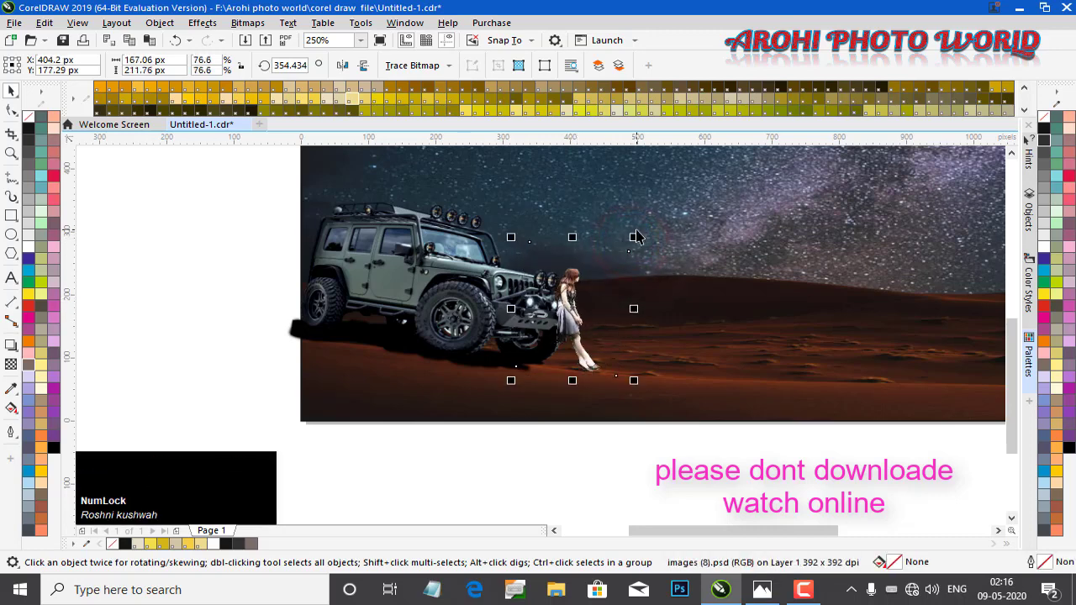
pyautogui.moveTo(584, 322)
pyautogui.mouseDown()
pyautogui.moveTo(571, 315)
pyautogui.moveTo(579, 323)
pyautogui.mouseUp()
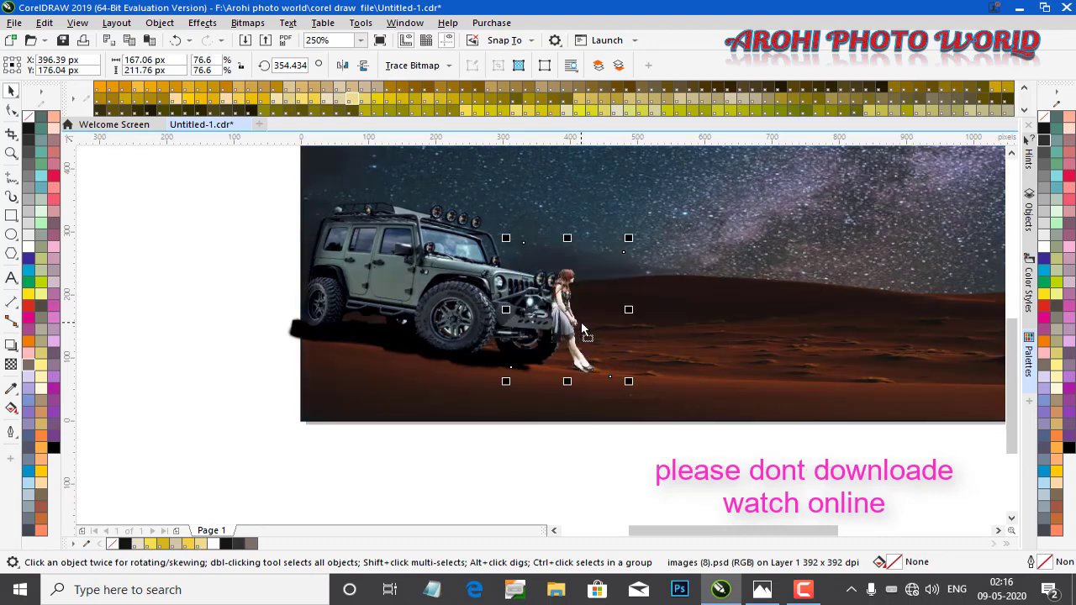
pyautogui.scroll(1, 582, 324)
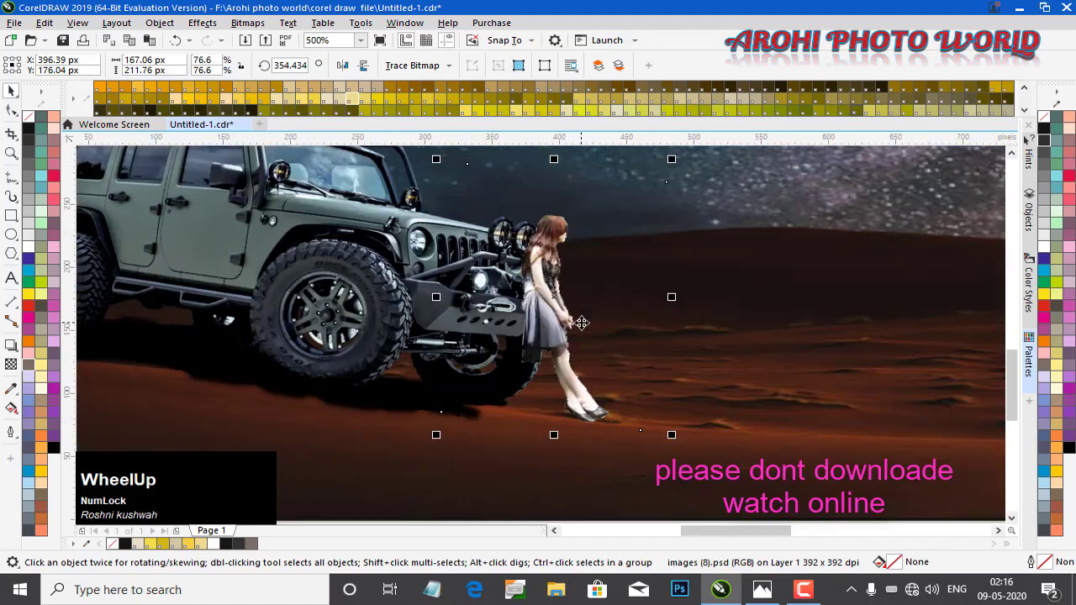
pyautogui.scroll(-1, 581, 321)
pyautogui.scroll(1, 634, 215)
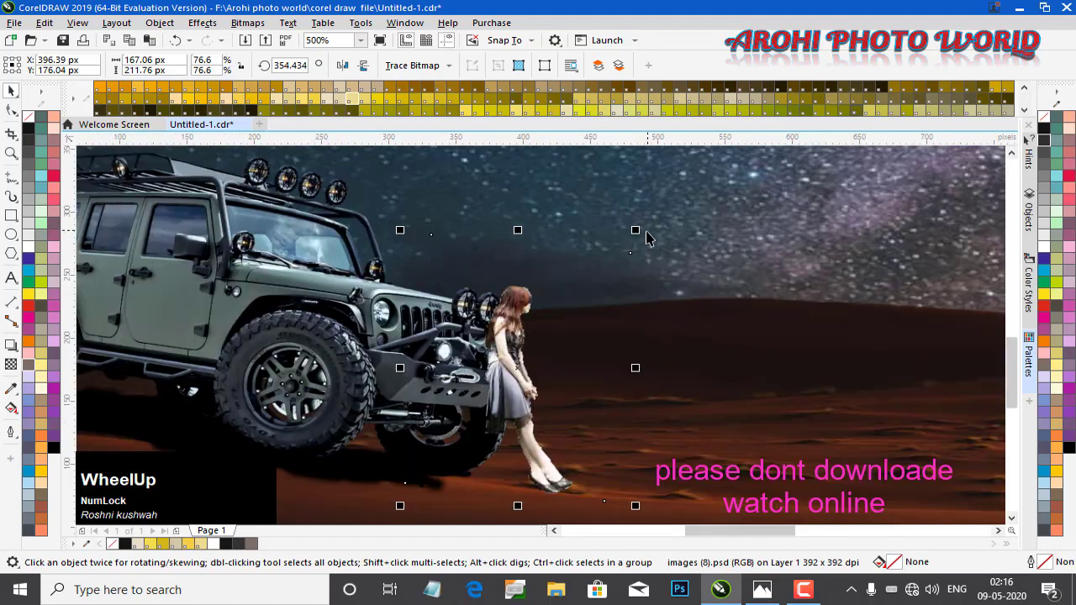
pyautogui.moveTo(639, 230); pyautogui.dragTo(642, 222)
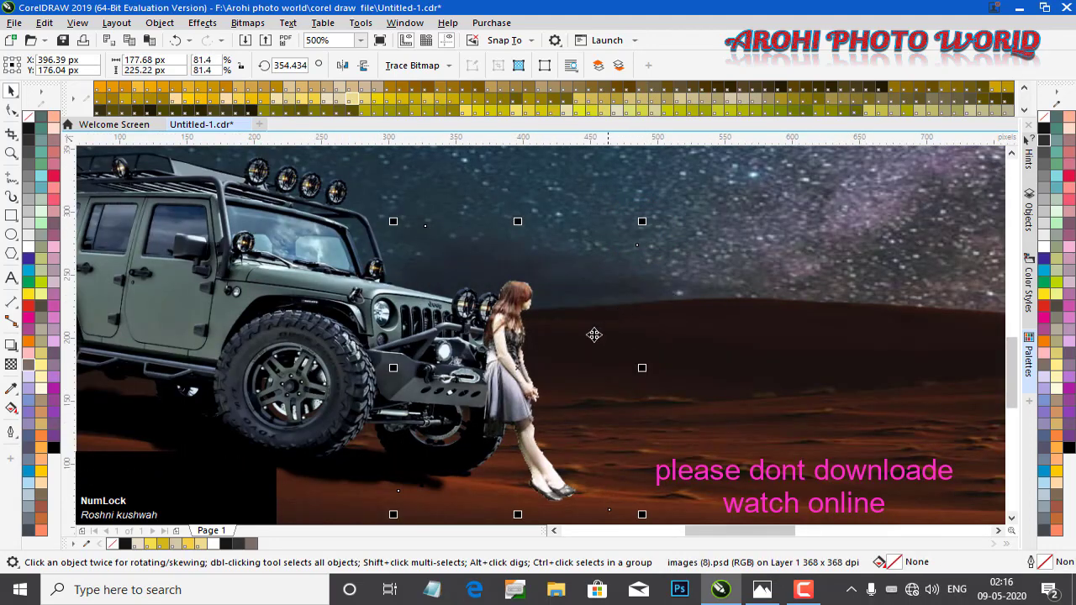
pyautogui.scroll(-1, 557, 381)
pyautogui.moveTo(552, 403); pyautogui.dragTo(552, 409)
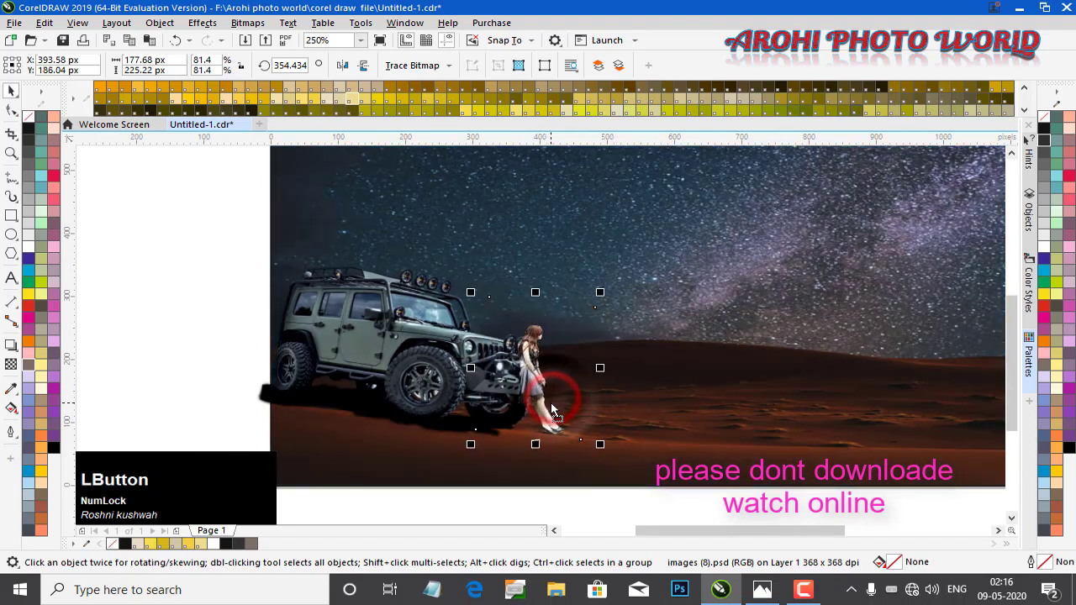
# Create a vertically flipped copy of the girl below her feet as a reflection
pyautogui.click(654, 418)
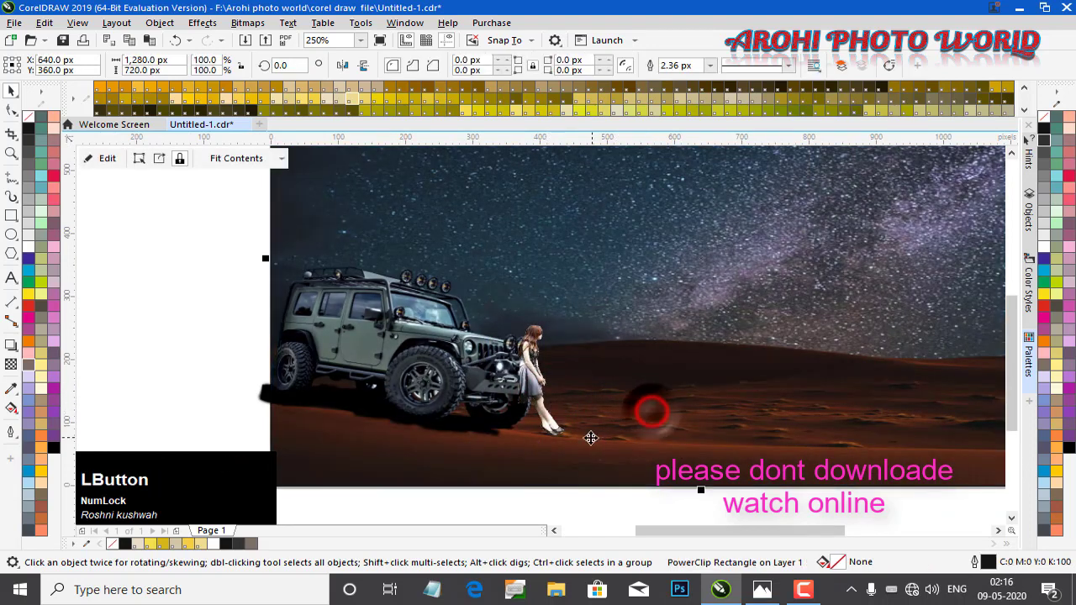
pyautogui.click(539, 382)
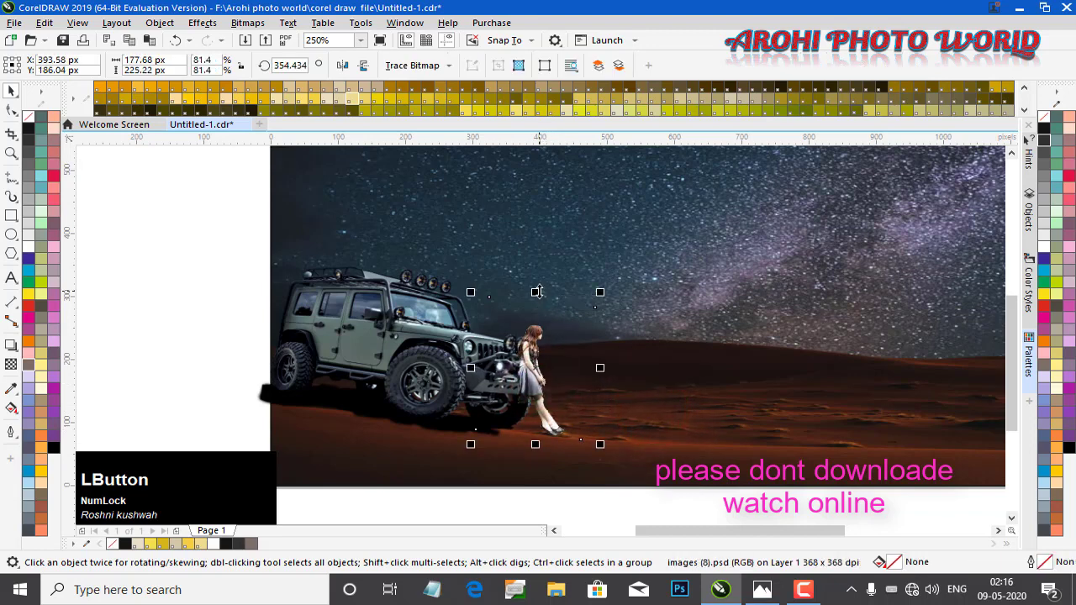
pyautogui.moveTo(536, 291); pyautogui.dragTo(518, 469)
pyautogui.scroll(-2, 518, 469)
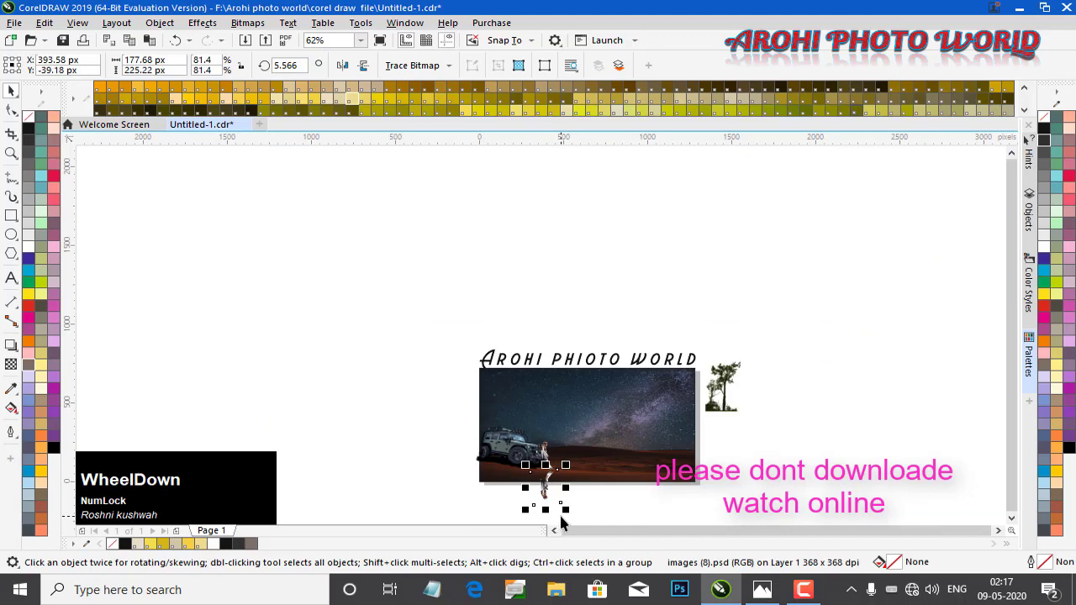
pyautogui.scroll(1, 562, 523)
# Rotate the reflection to about 357° and move it up so it meets the girl's feet
pyautogui.click(538, 460)
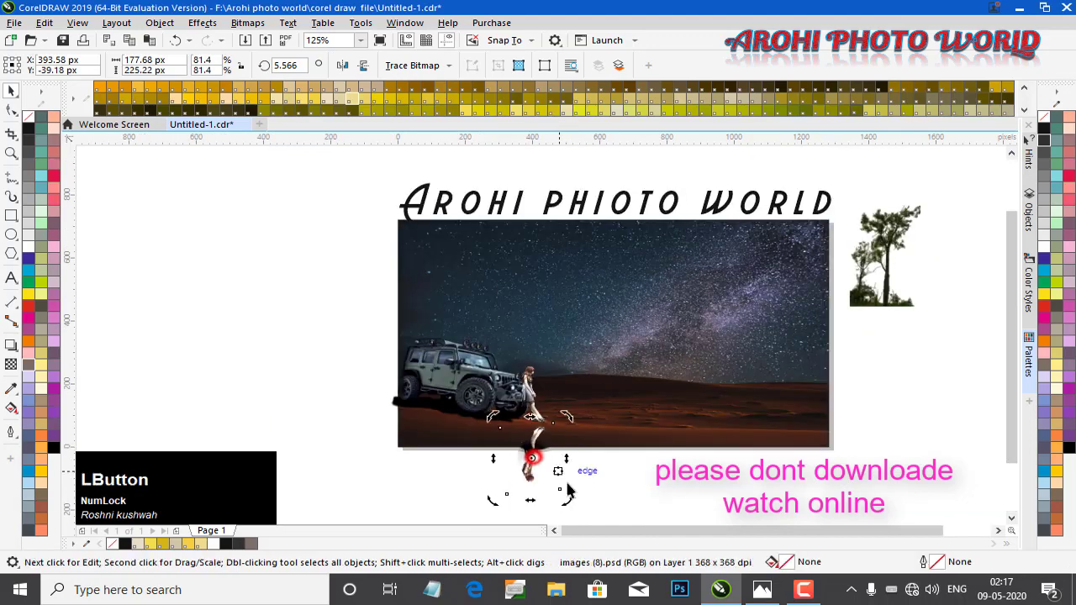
pyautogui.moveTo(571, 497); pyautogui.dragTo(562, 504)
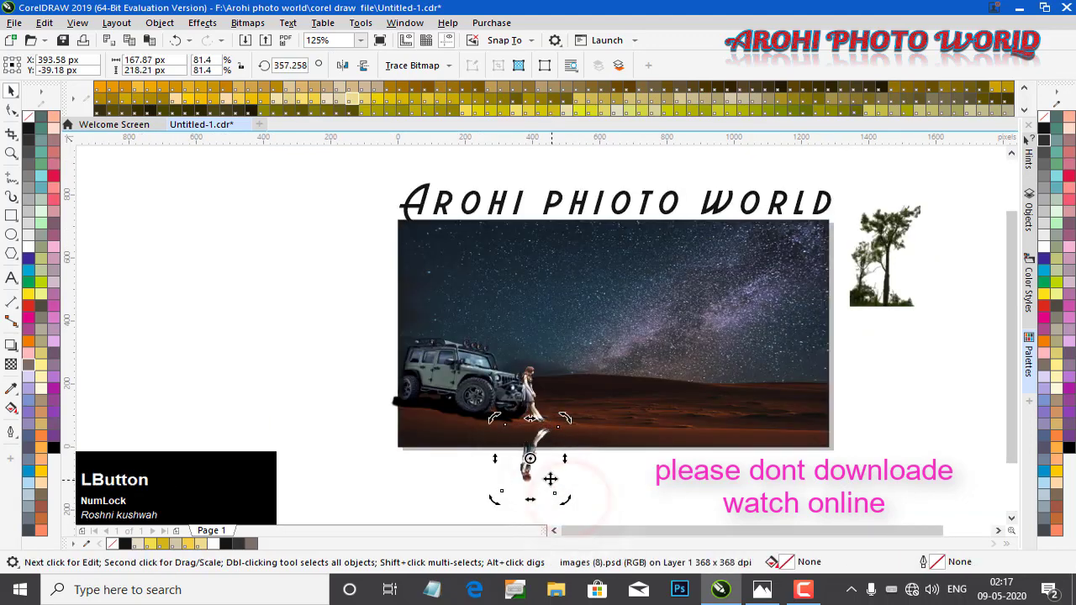
pyautogui.scroll(1, 546, 477)
pyautogui.click(516, 442)
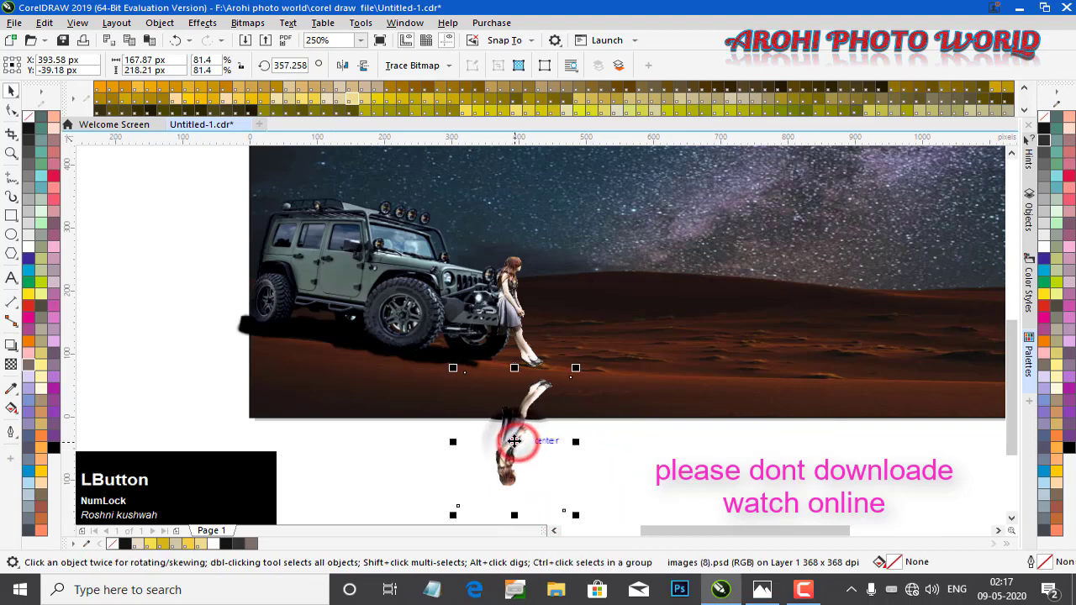
pyautogui.moveTo(516, 443)
pyautogui.mouseDown()
pyautogui.moveTo(499, 423)
pyautogui.moveTo(498, 439)
pyautogui.mouseUp()
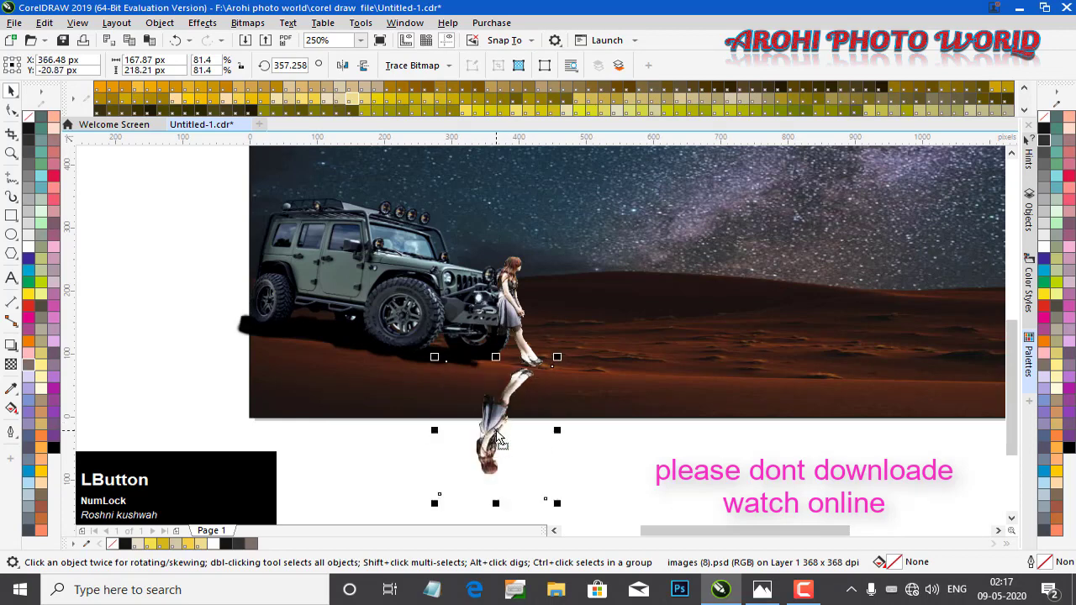
pyautogui.press('Up')
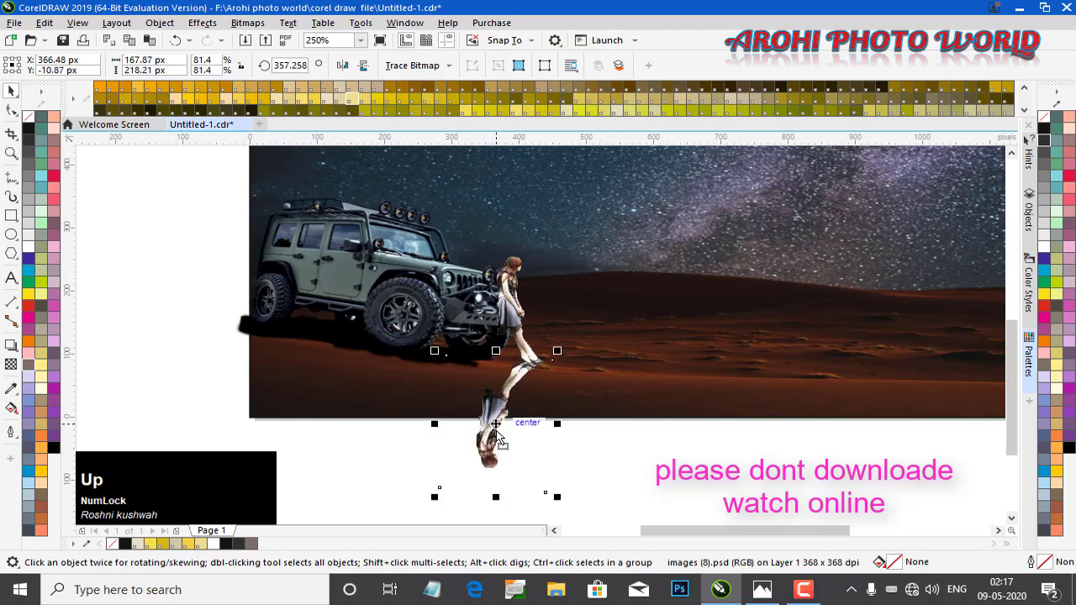
pyautogui.click(202, 23)
pyautogui.moveTo(269, 76)
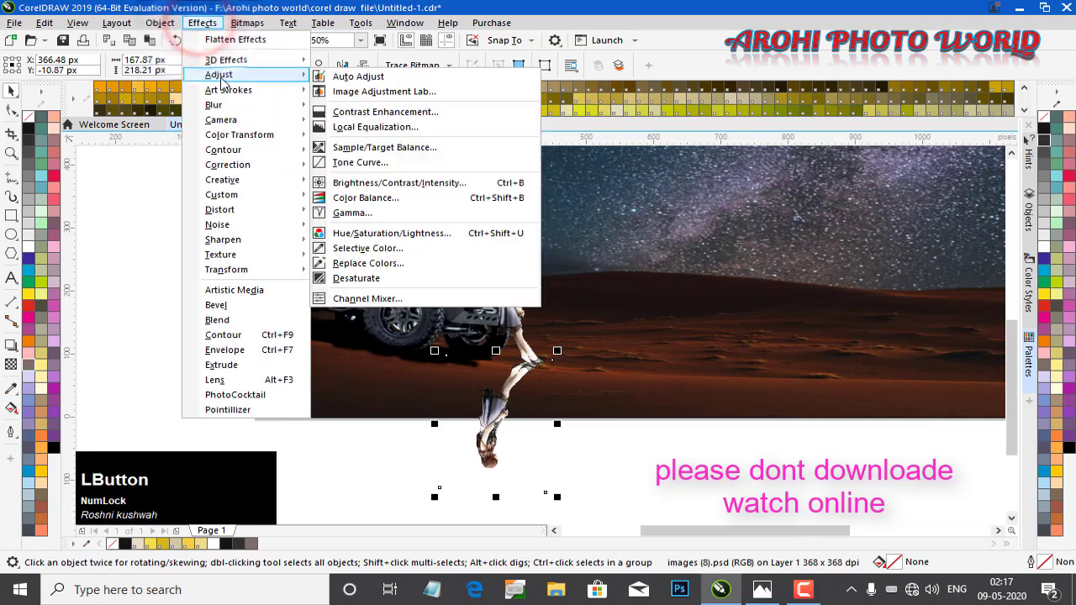
pyautogui.click(388, 94)
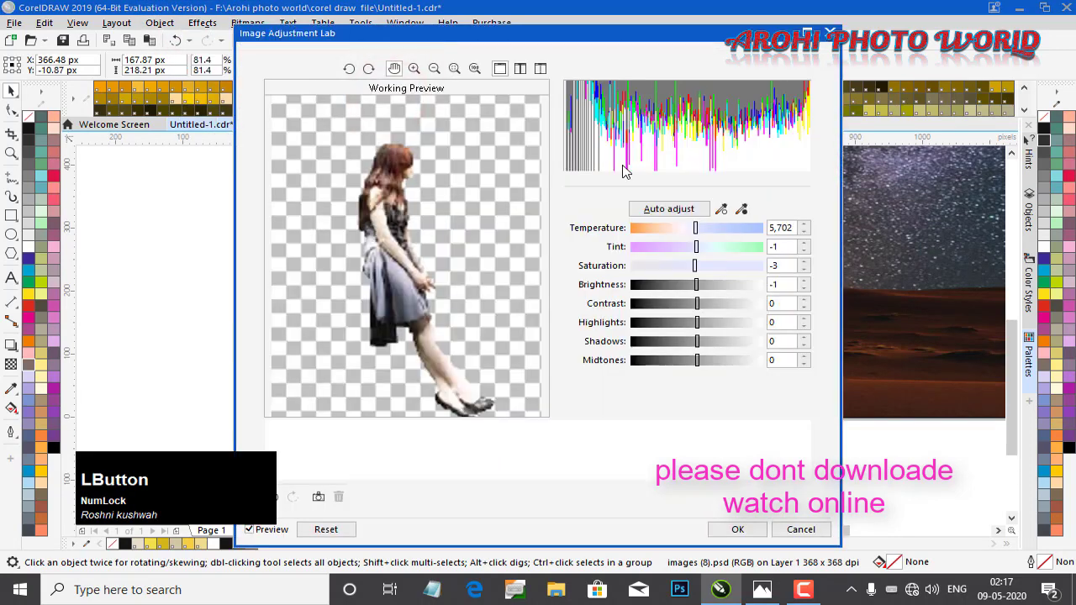
pyautogui.click(830, 33)
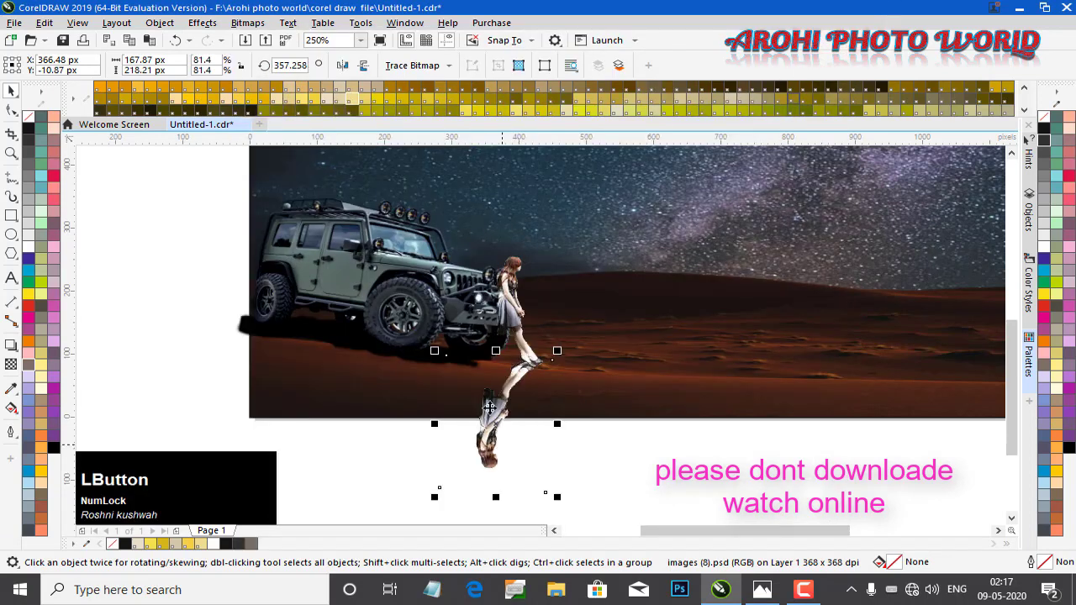
# Turn the reflection into a dark silhouette in Image Adjustment Lab with saturation and brightness at -100
pyautogui.click(201, 23)
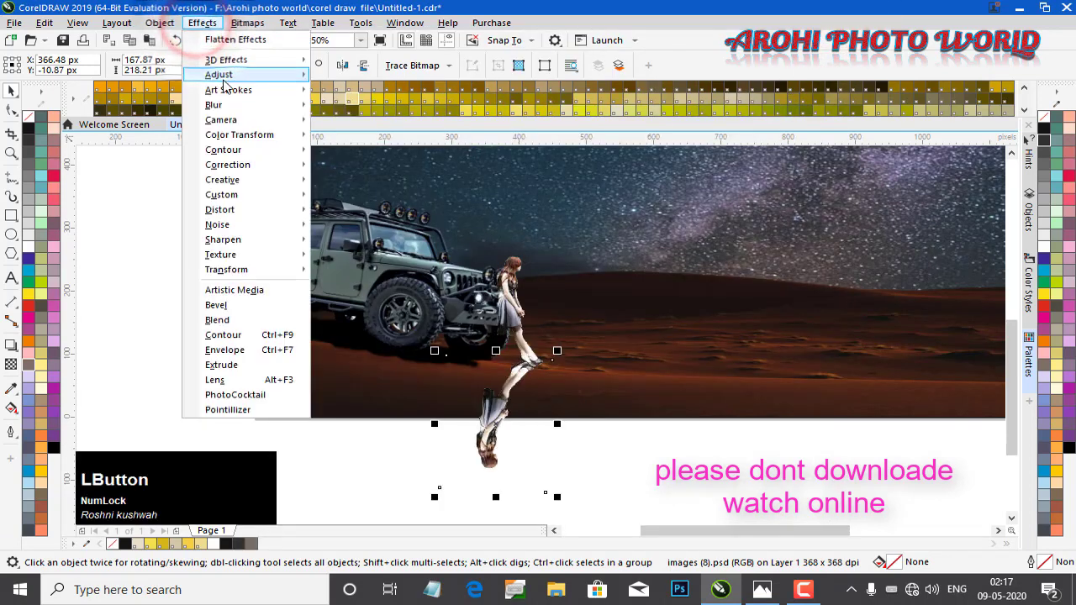
pyautogui.moveTo(252, 75)
pyautogui.click(425, 94)
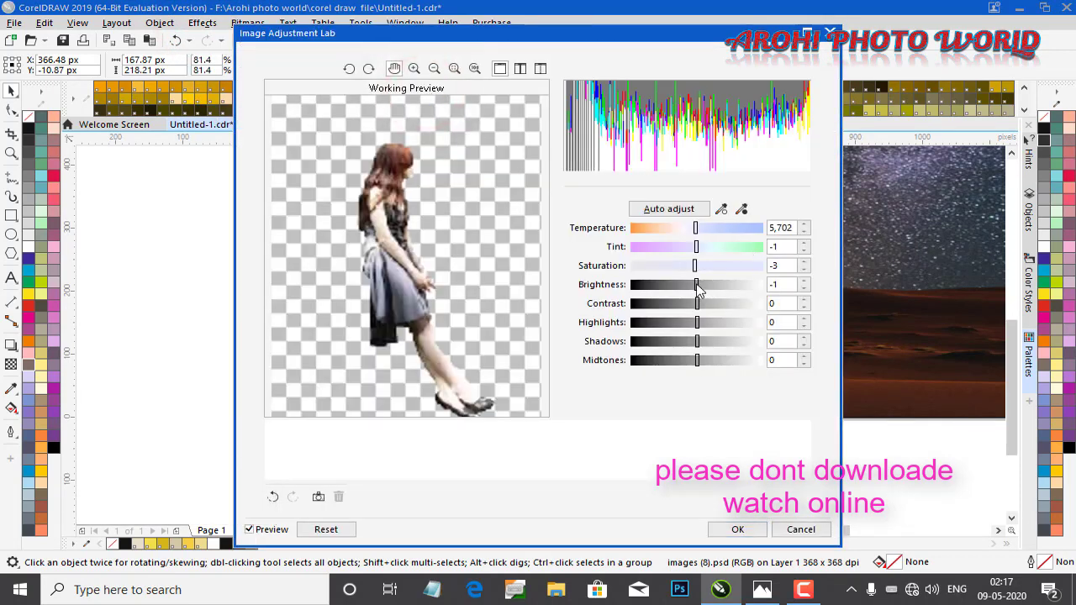
pyautogui.moveTo(696, 284); pyautogui.dragTo(568, 308)
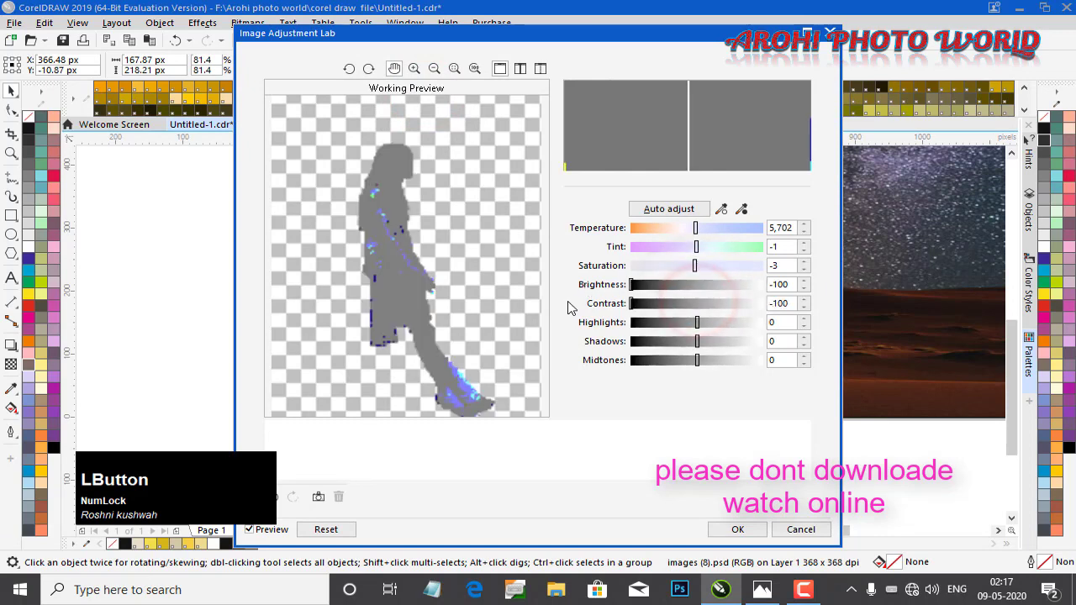
pyautogui.moveTo(677, 311); pyautogui.dragTo(697, 304)
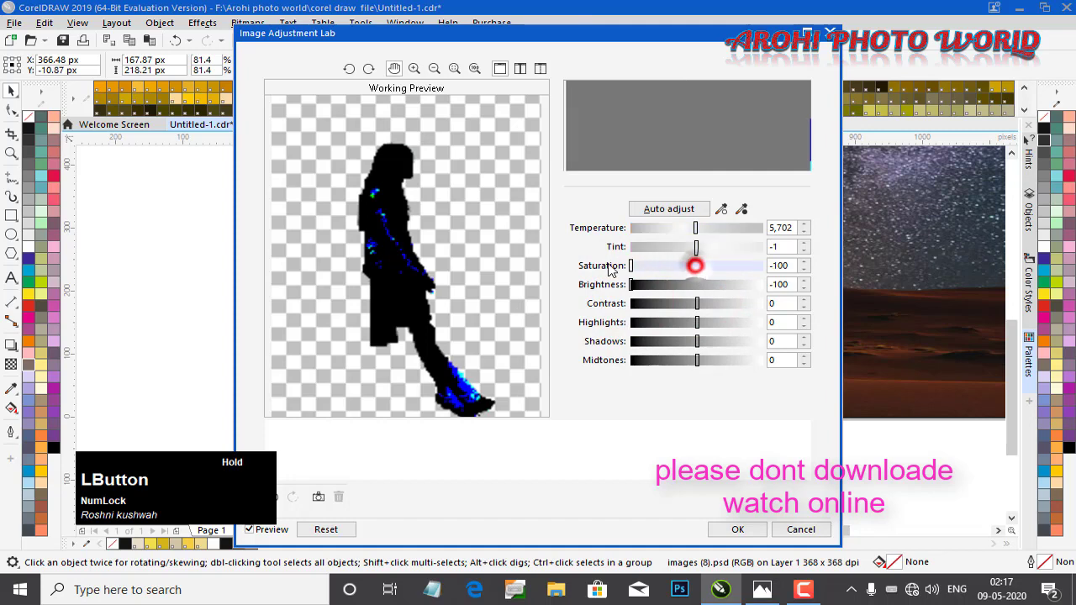
pyautogui.click(723, 529)
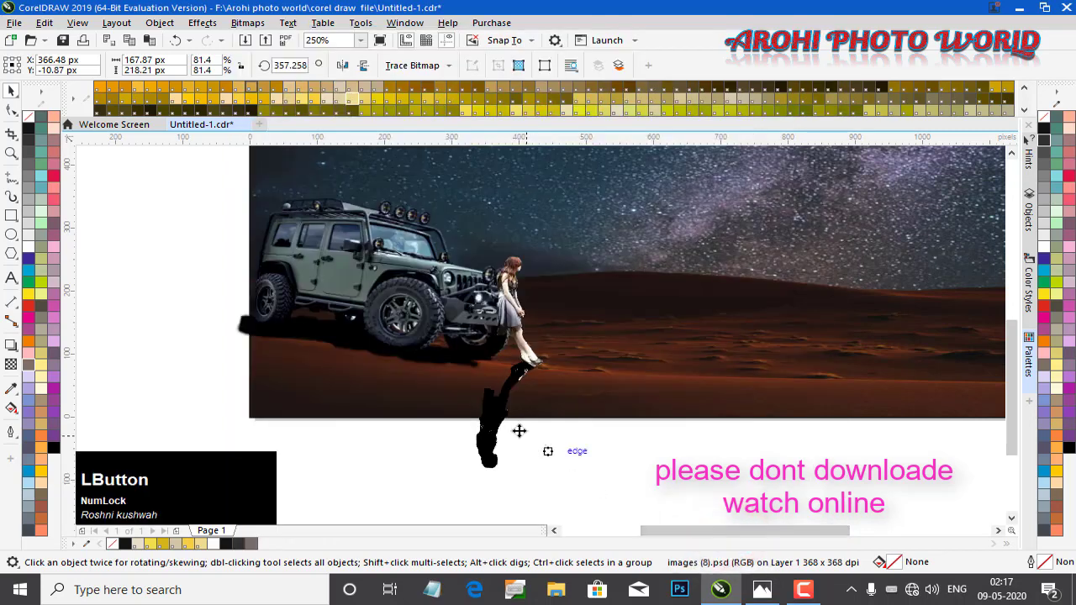
# Apply a uniform transparency of 42 to the reflection with the Transparency tool
pyautogui.click(11, 364)
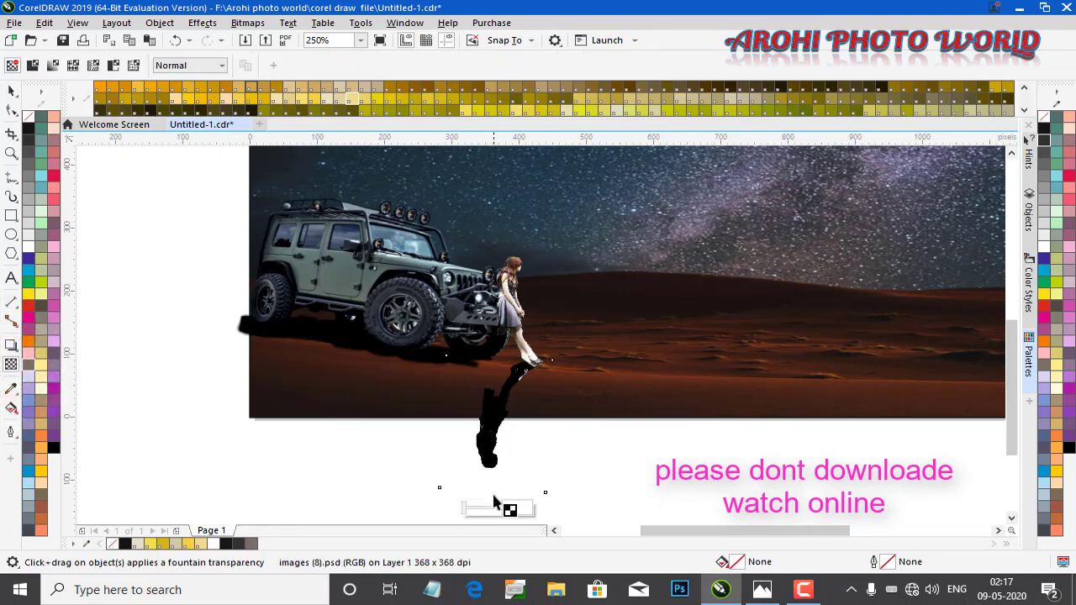
pyautogui.moveTo(487, 511); pyautogui.dragTo(480, 507)
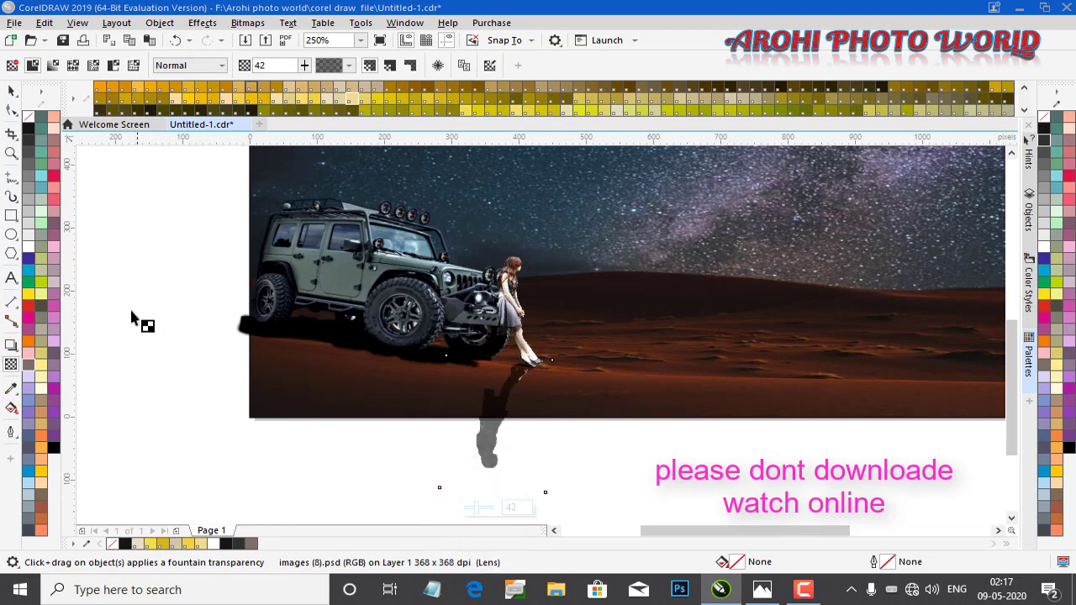
pyautogui.click(11, 90)
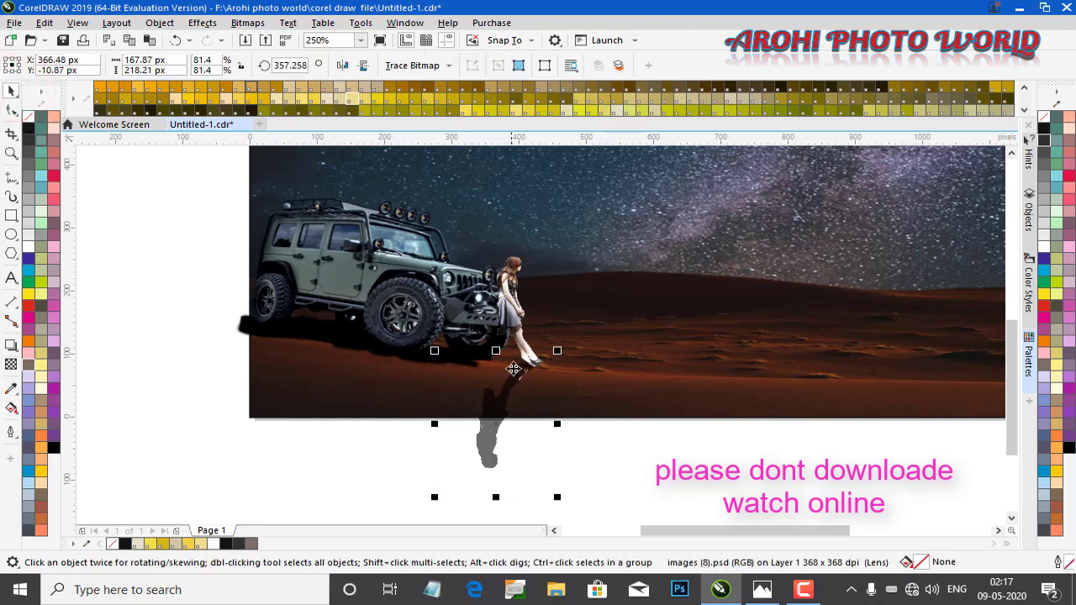
# Group the girl with her reflection, then group that pair with the jeep
pyautogui.keyDown('shift'); pyautogui.click(518, 320); pyautogui.keyUp('shift')
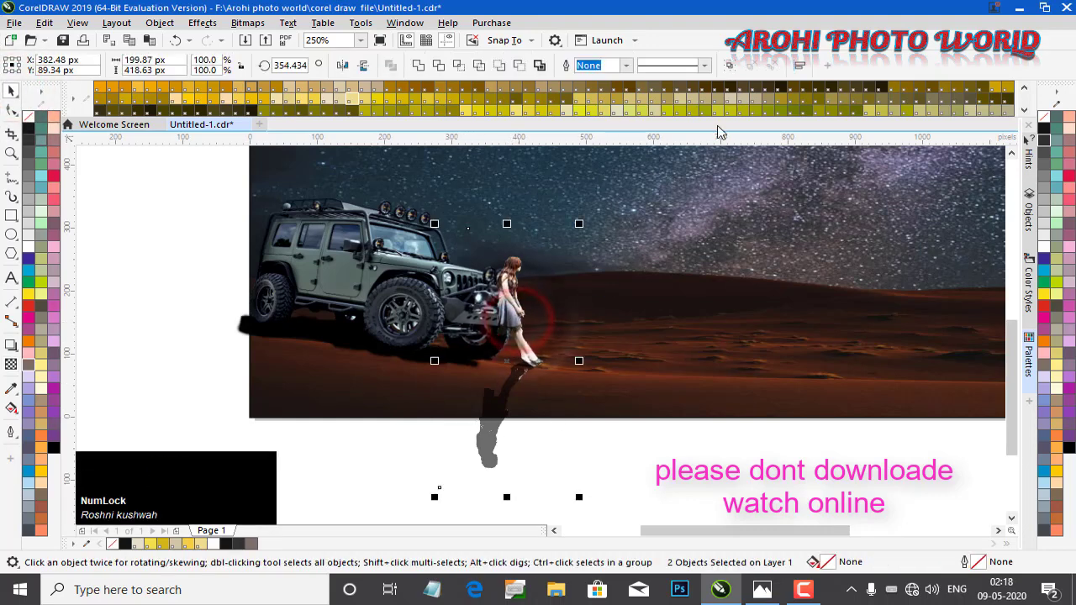
pyautogui.click(729, 66)
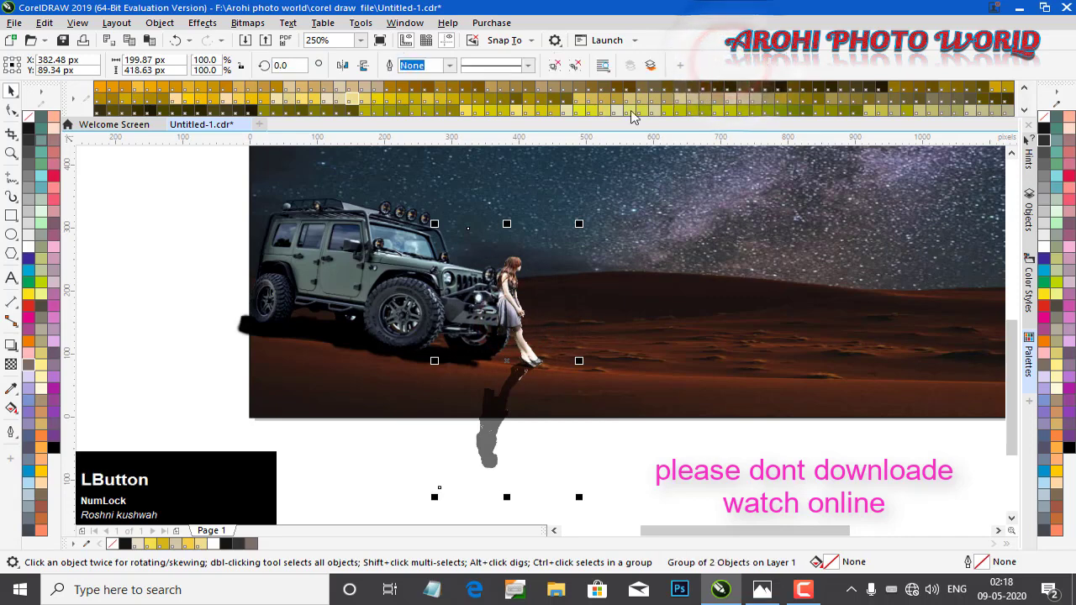
pyautogui.keyDown('shift'); pyautogui.click(350, 292); pyautogui.keyUp('shift')
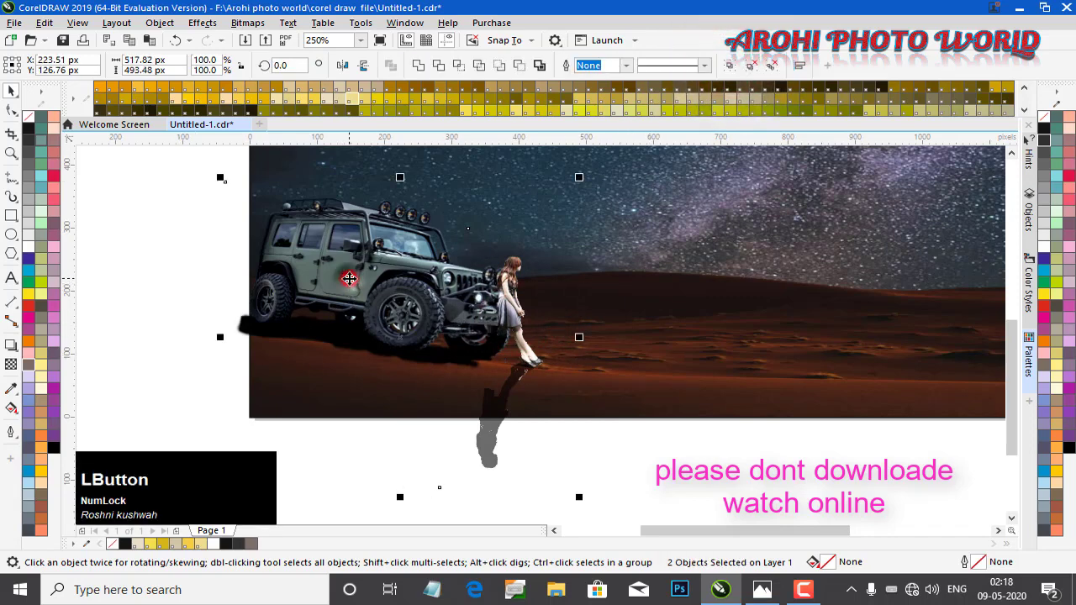
pyautogui.click(731, 66)
# Place the jeep, girl and reflection group inside the banner frame's PowerClip
pyautogui.scroll(-2, 568, 244)
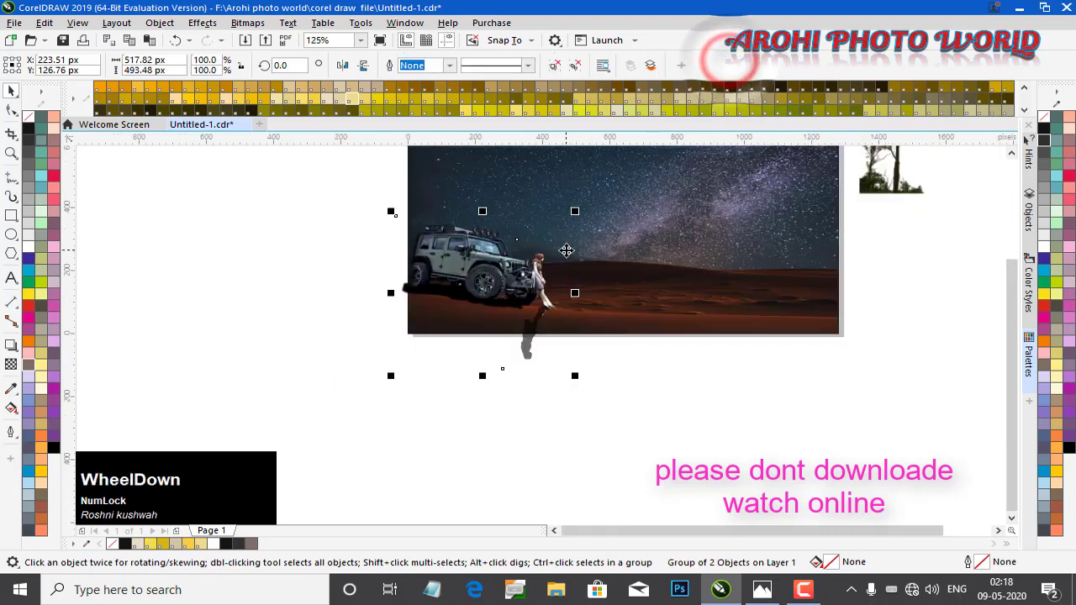
pyautogui.rightClick(469, 266)
pyautogui.click(501, 330)
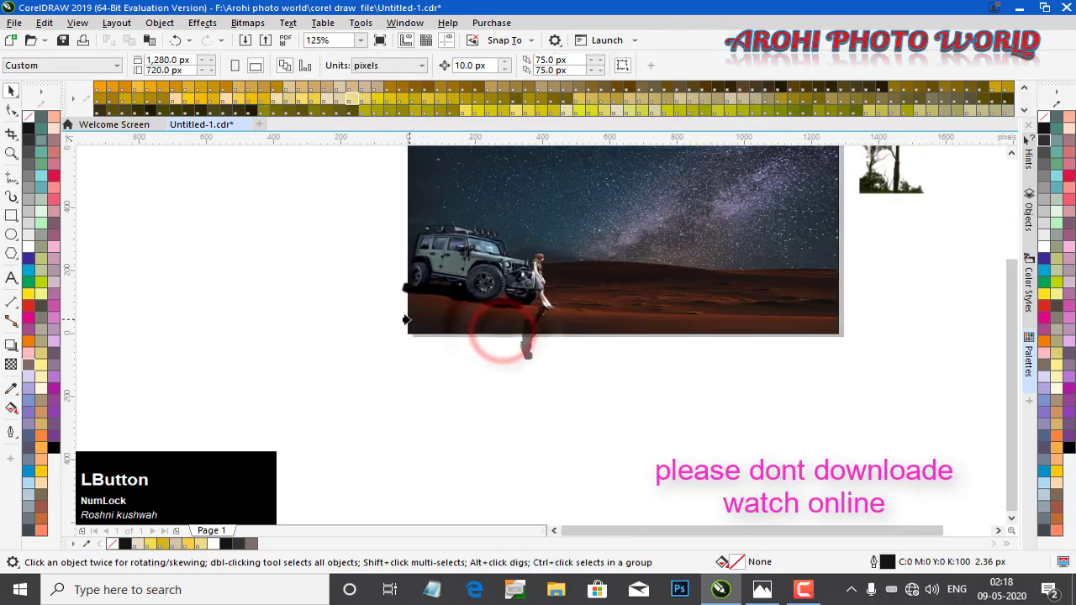
pyautogui.click(403, 320)
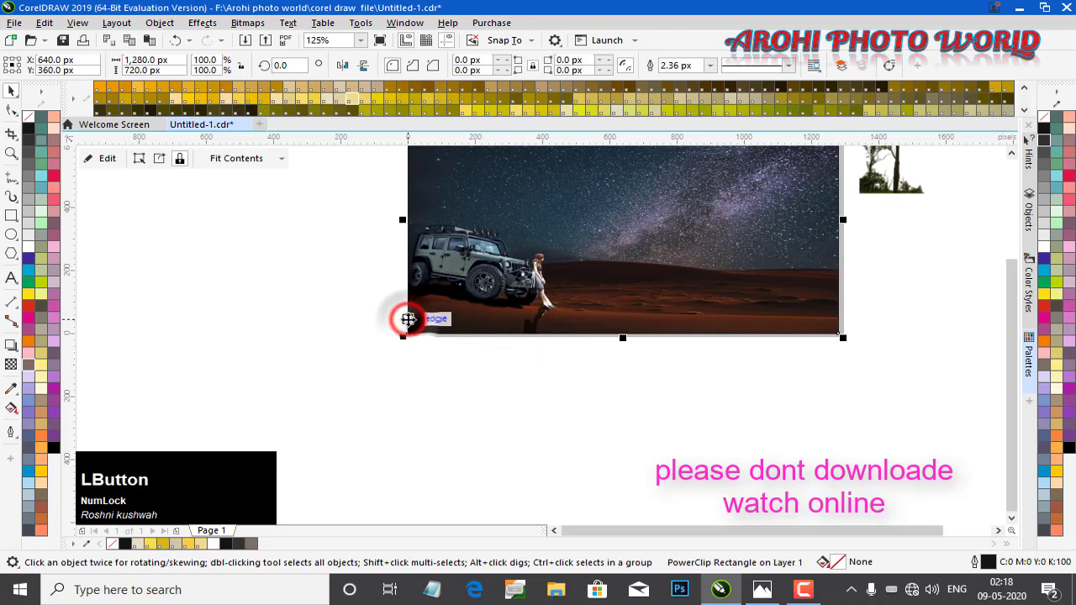
pyautogui.click(602, 405)
# Zoom in to examine the banner's title and the tree image beside the frame
pyautogui.scroll(-1, 617, 278)
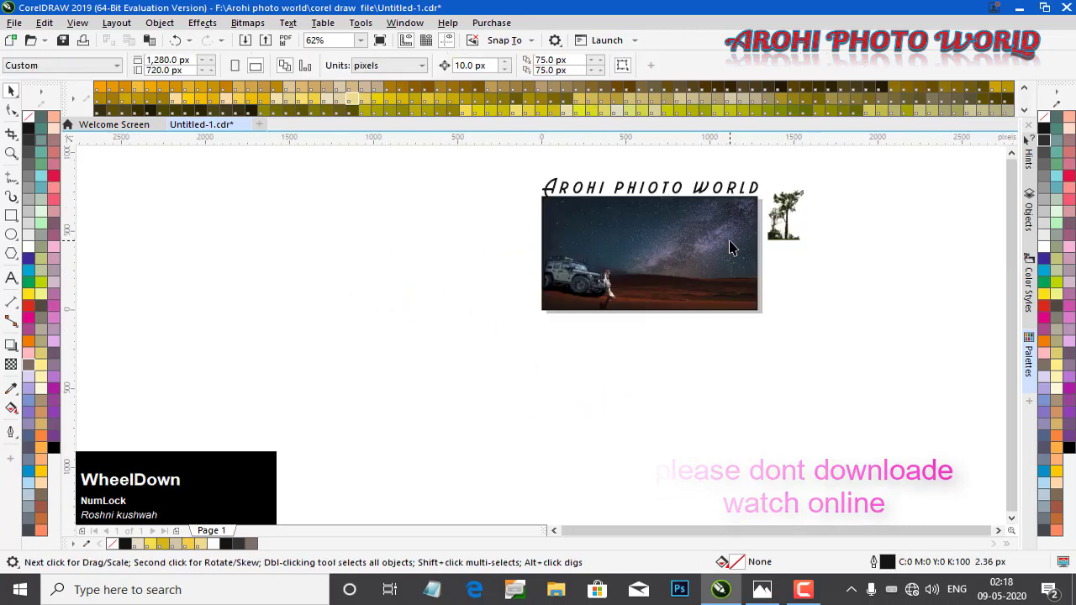
pyautogui.press('z')
pyautogui.moveTo(753, 371); pyautogui.dragTo(868, 348)
pyautogui.press('space')
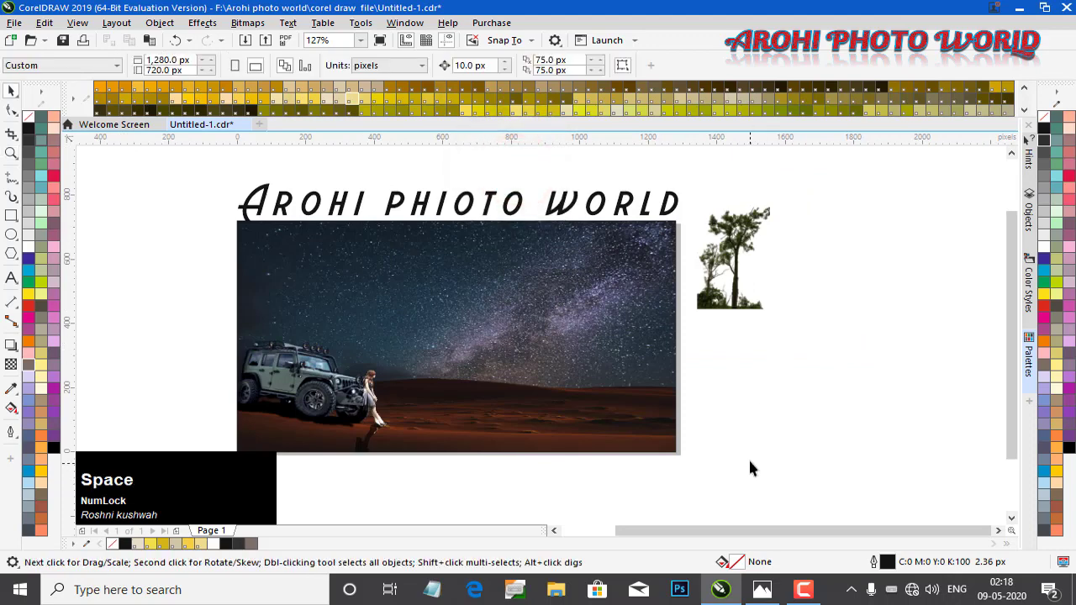
pyautogui.click(11, 235)
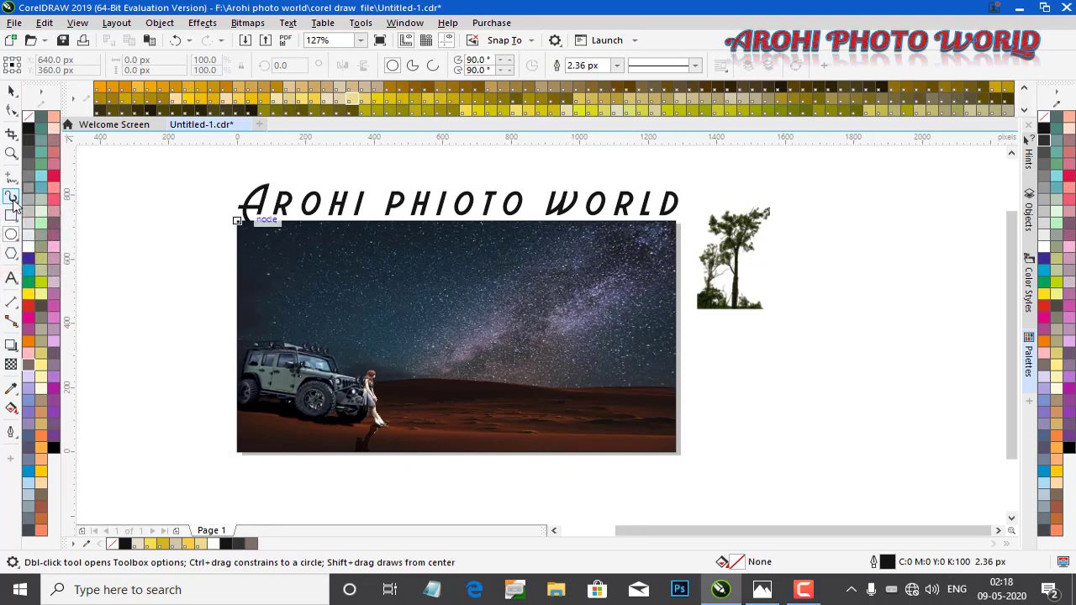
pyautogui.click(11, 153)
pyautogui.moveTo(846, 166); pyautogui.dragTo(426, 394)
pyautogui.press('space')
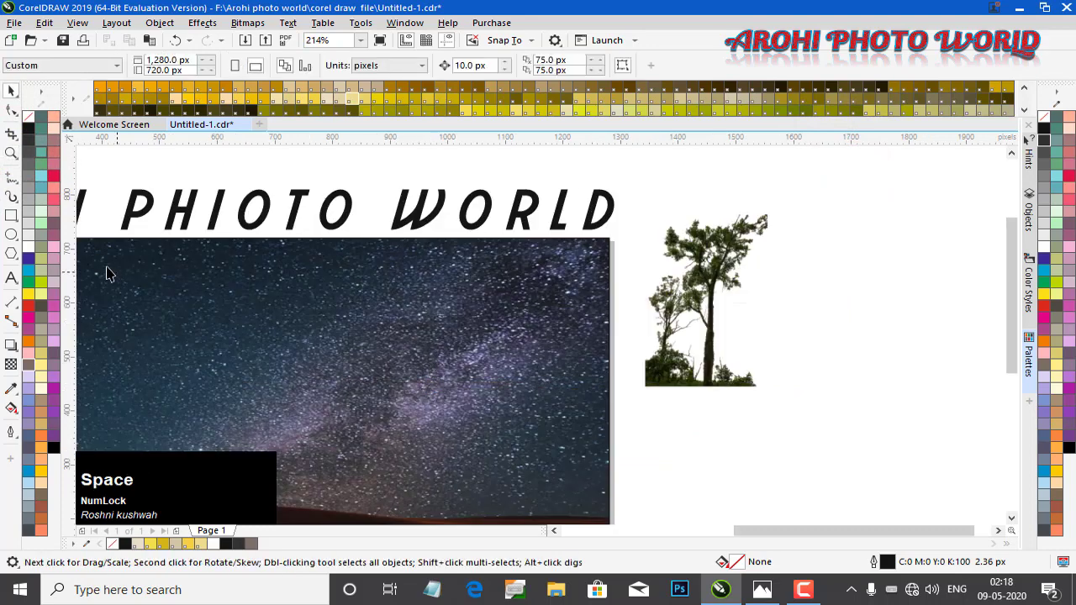
# Draw a circle about 136 px wide over the night sky photo and fill it white
pyautogui.click(11, 236)
pyautogui.moveTo(418, 308); pyautogui.dragTo(480, 382)
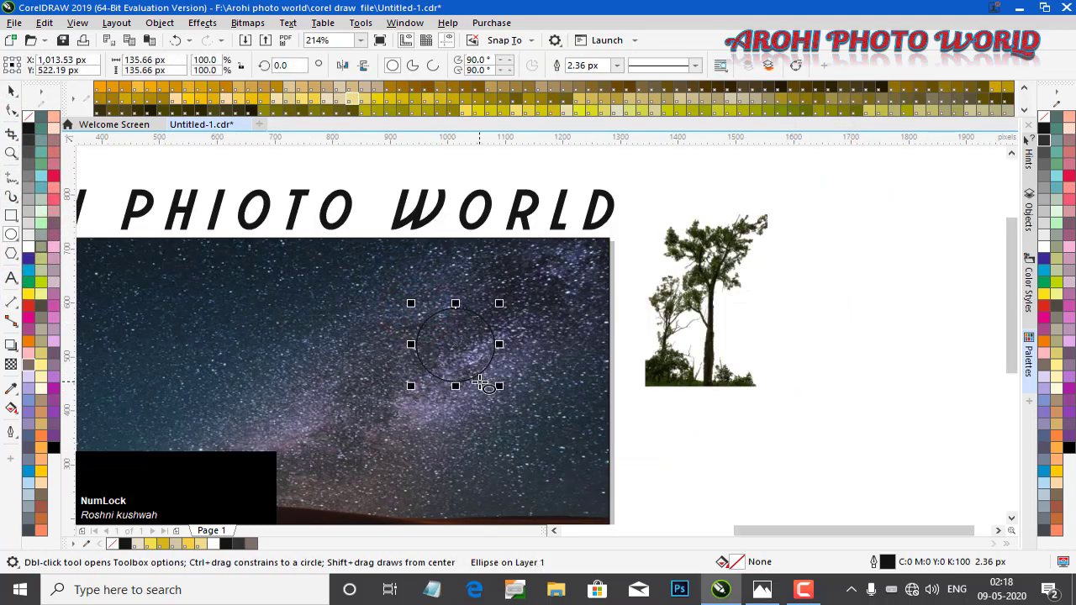
pyautogui.click(1044, 249)
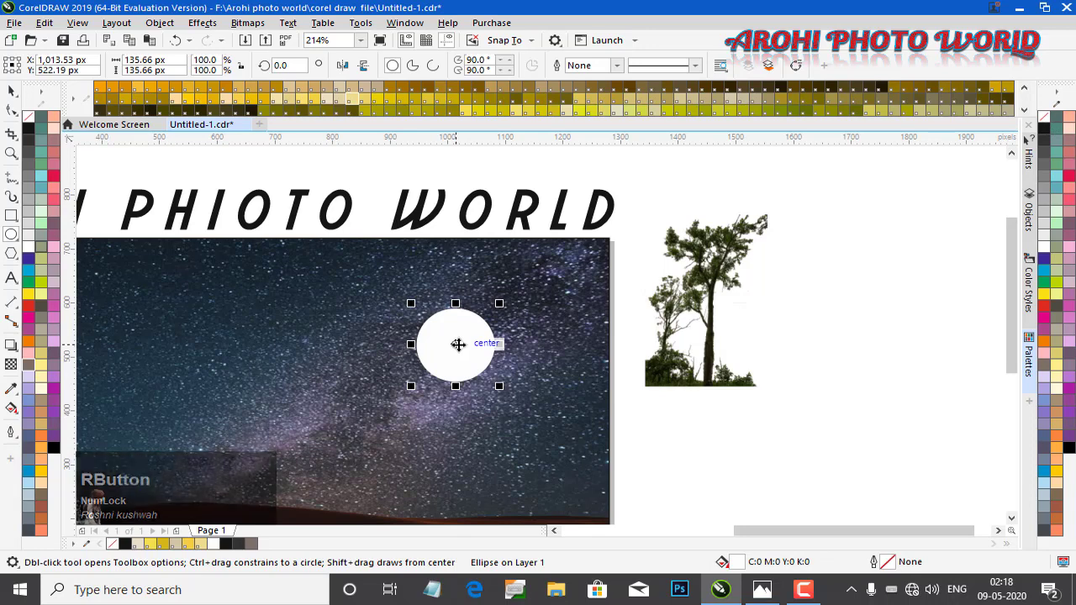
# Drop a duplicate of the white circle just beside the original
pyautogui.moveTo(455, 344); pyautogui.dragTo(561, 351)
pyautogui.rightClick(561, 351)
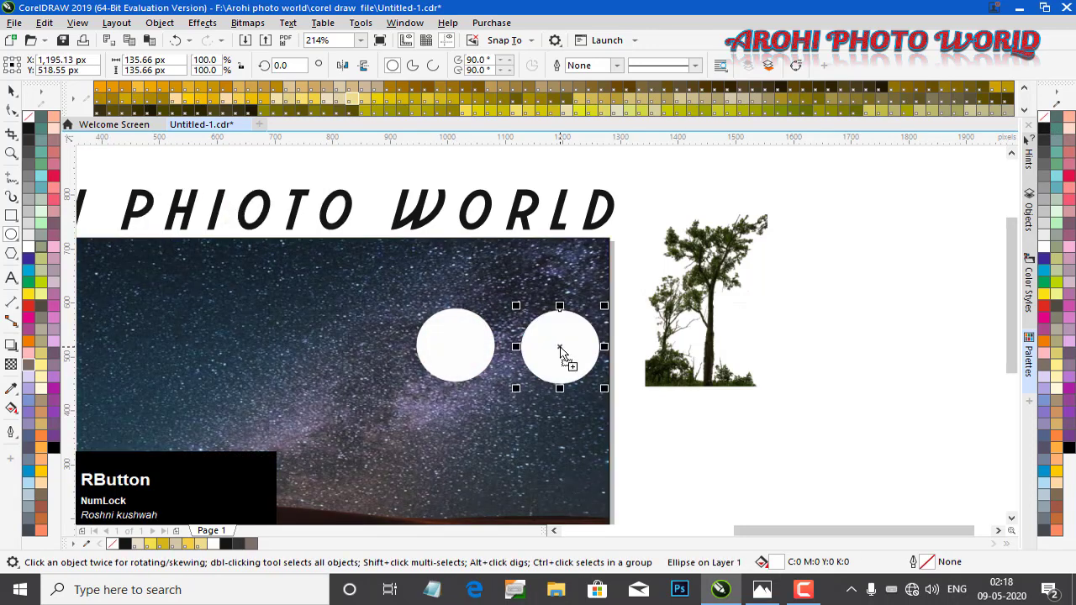
# Apply a Gaussian Blur with a radius of 48.2 pixels to the original white circle to make a glow
pyautogui.click(454, 346)
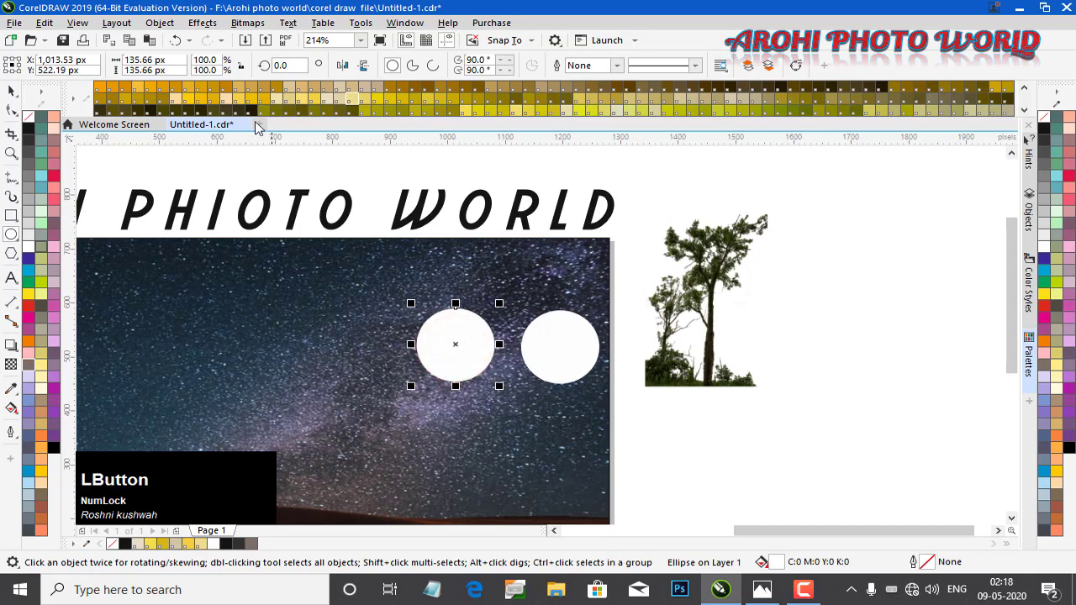
pyautogui.click(159, 23)
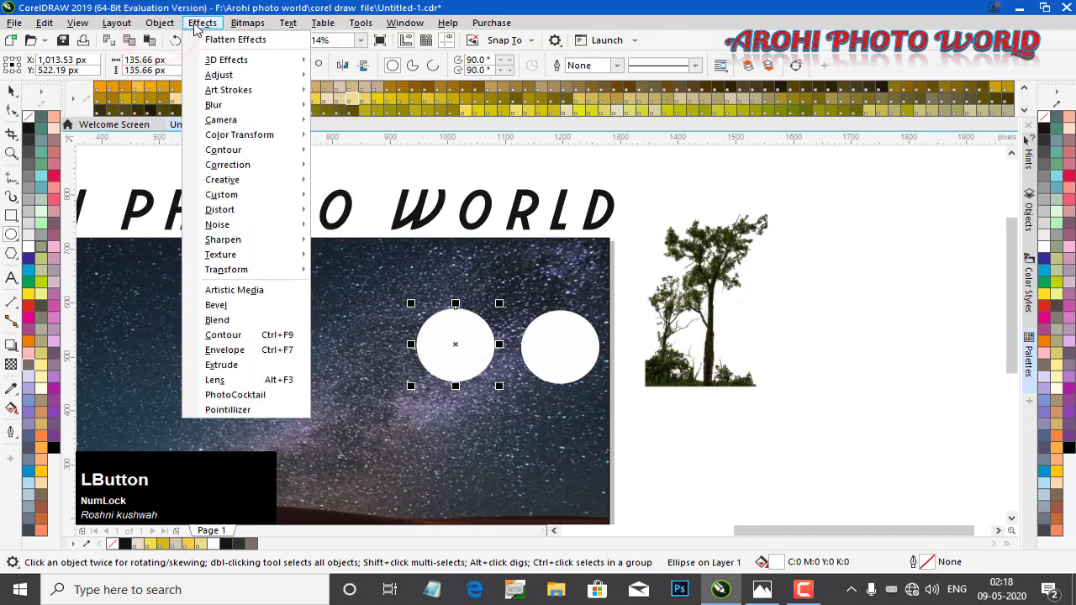
pyautogui.moveTo(217, 106)
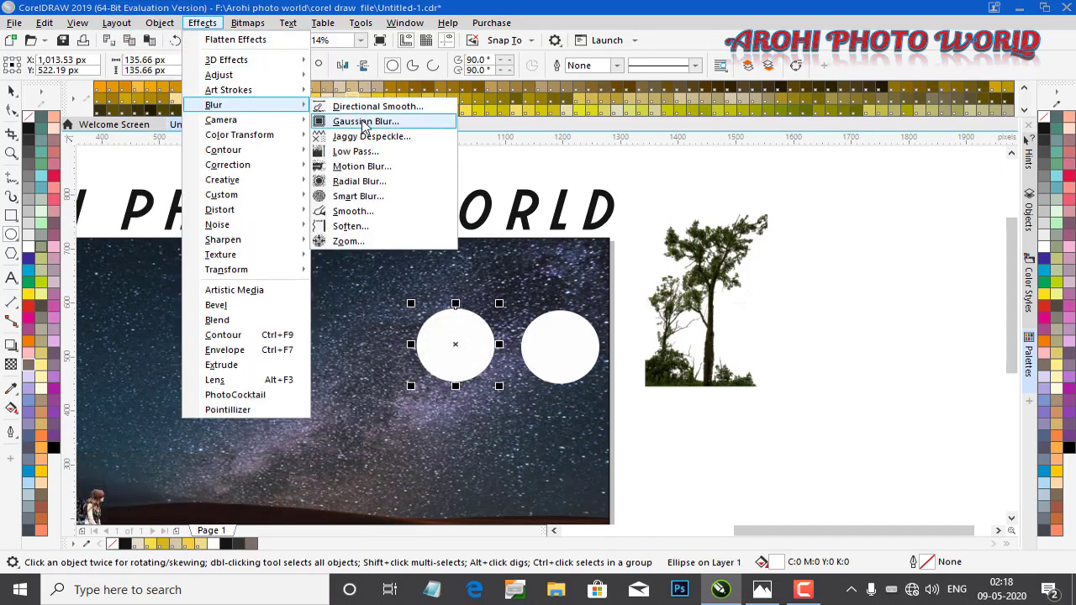
pyautogui.click(406, 124)
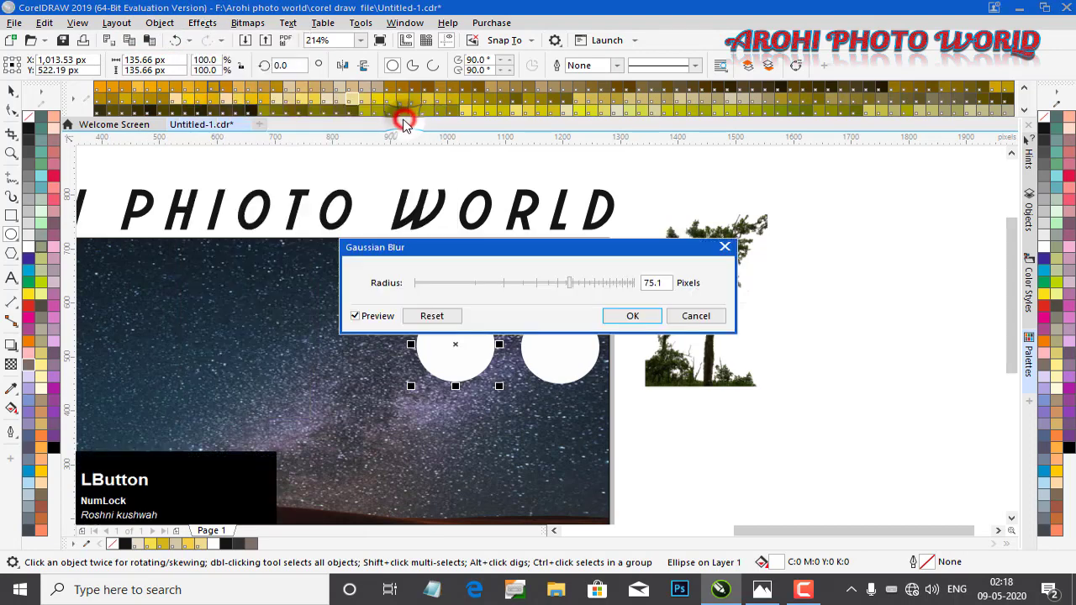
pyautogui.moveTo(557, 249); pyautogui.dragTo(553, 193)
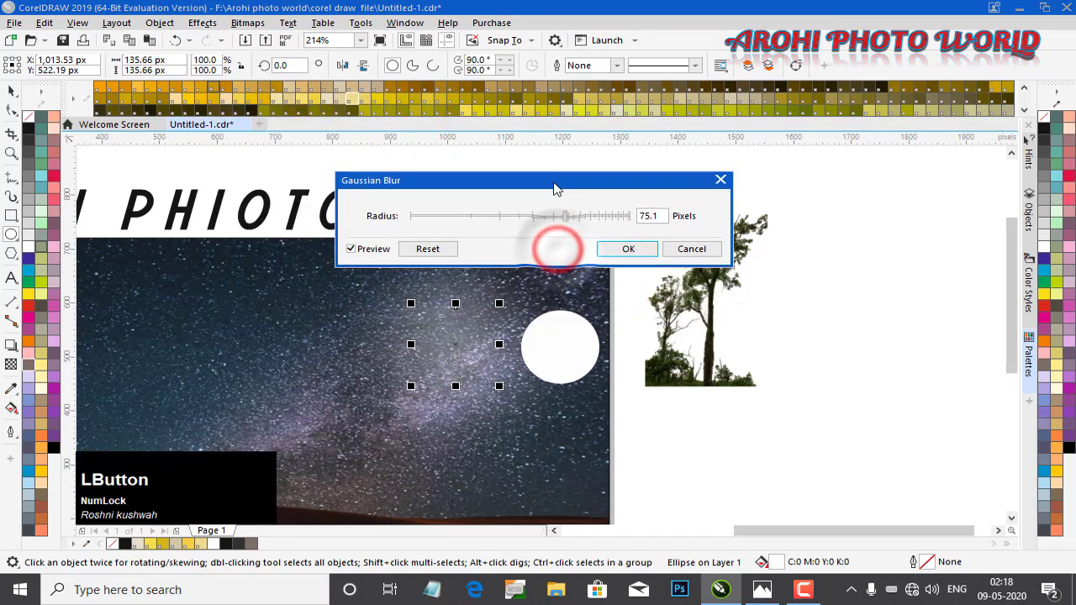
pyautogui.click(580, 217)
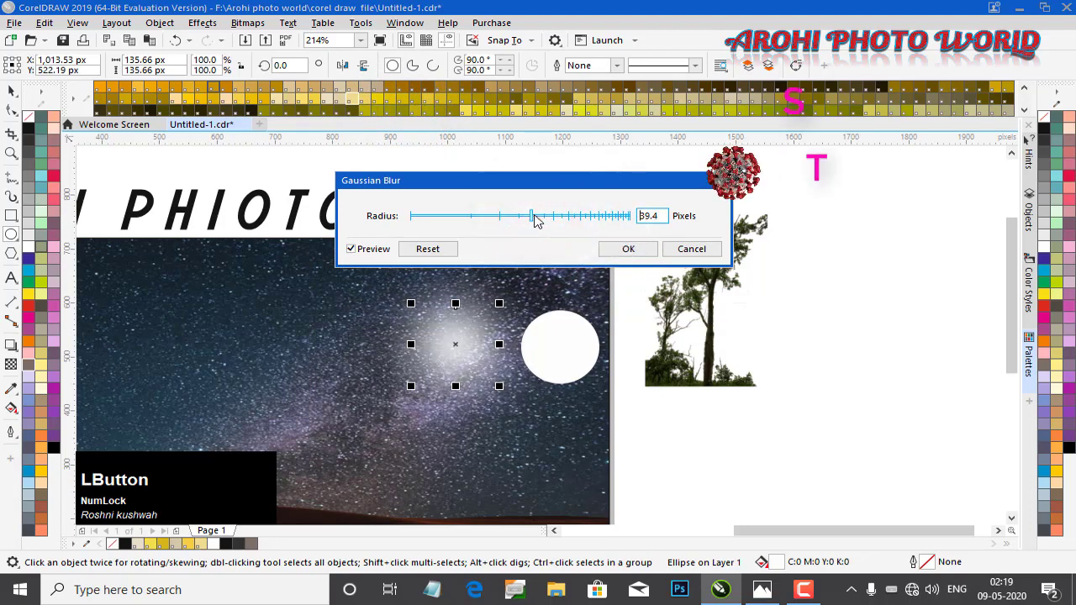
pyautogui.click(544, 217)
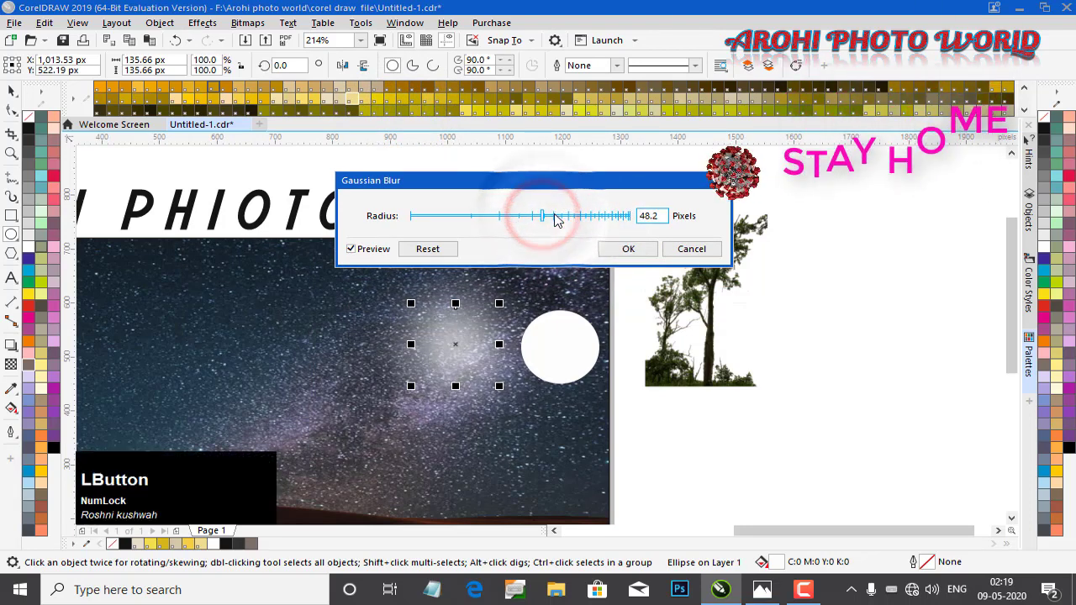
pyautogui.click(629, 249)
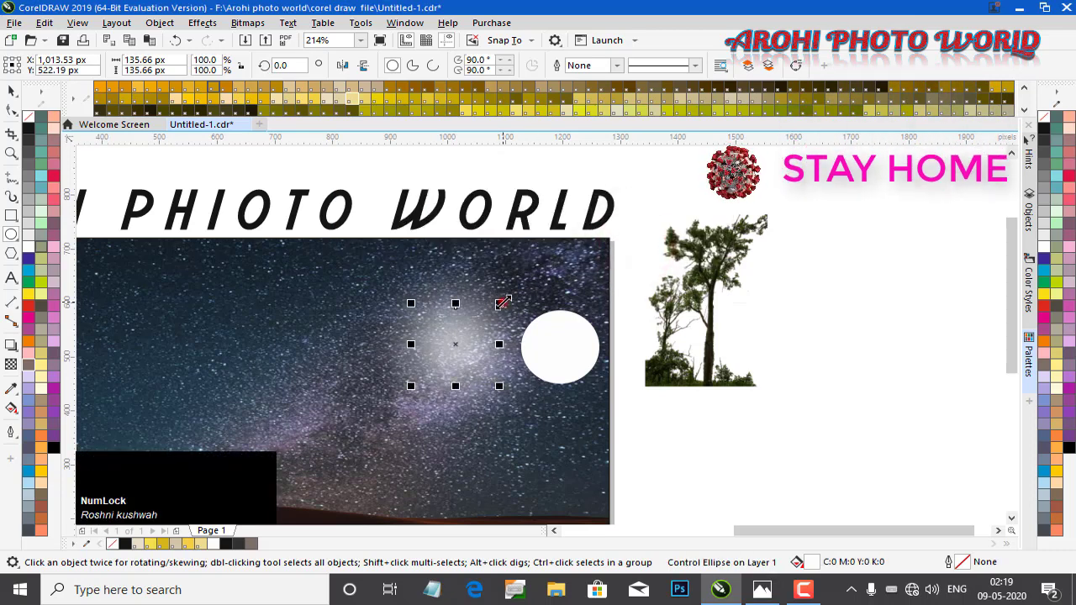
# Move the duplicate white circle onto the centre of the blurred glow to form a moon
pyautogui.moveTo(503, 303); pyautogui.dragTo(511, 292)
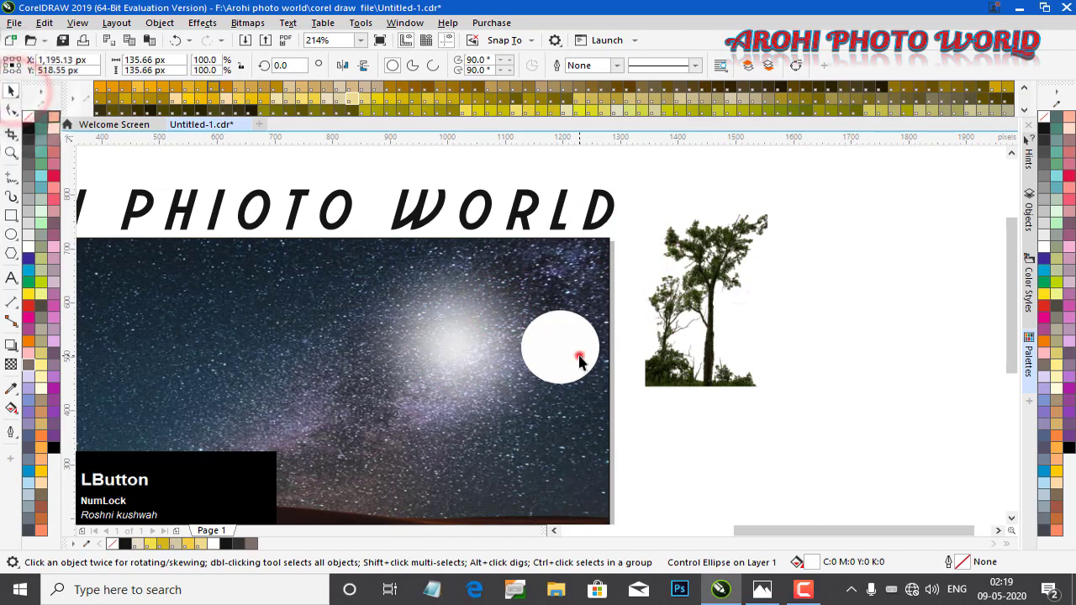
pyautogui.moveTo(575, 359); pyautogui.dragTo(455, 347)
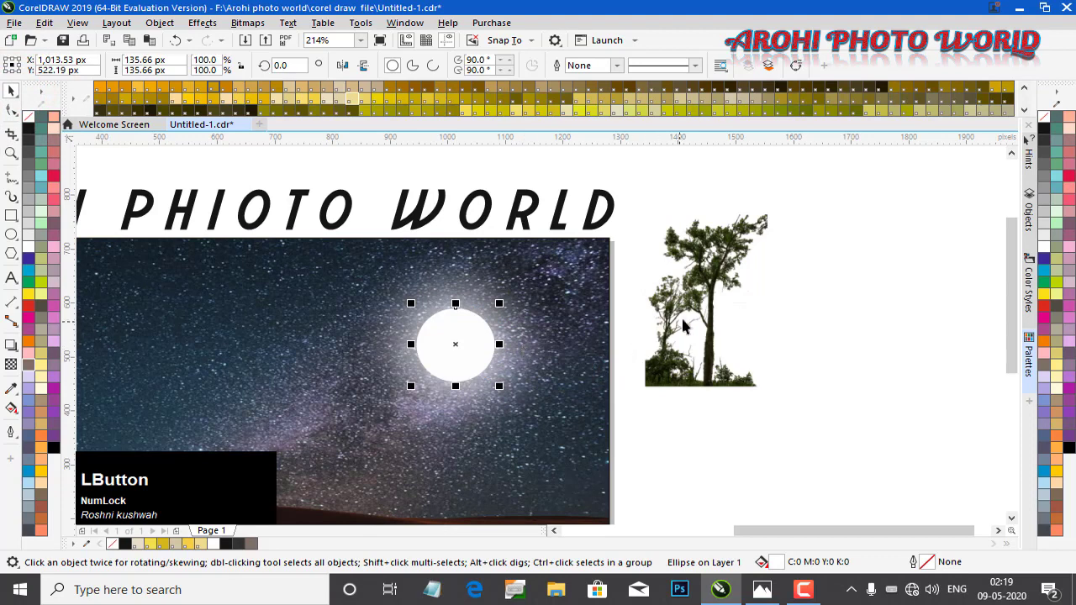
# Place the tree image inside the moon circle with PowerClip Inside
pyautogui.click(702, 278)
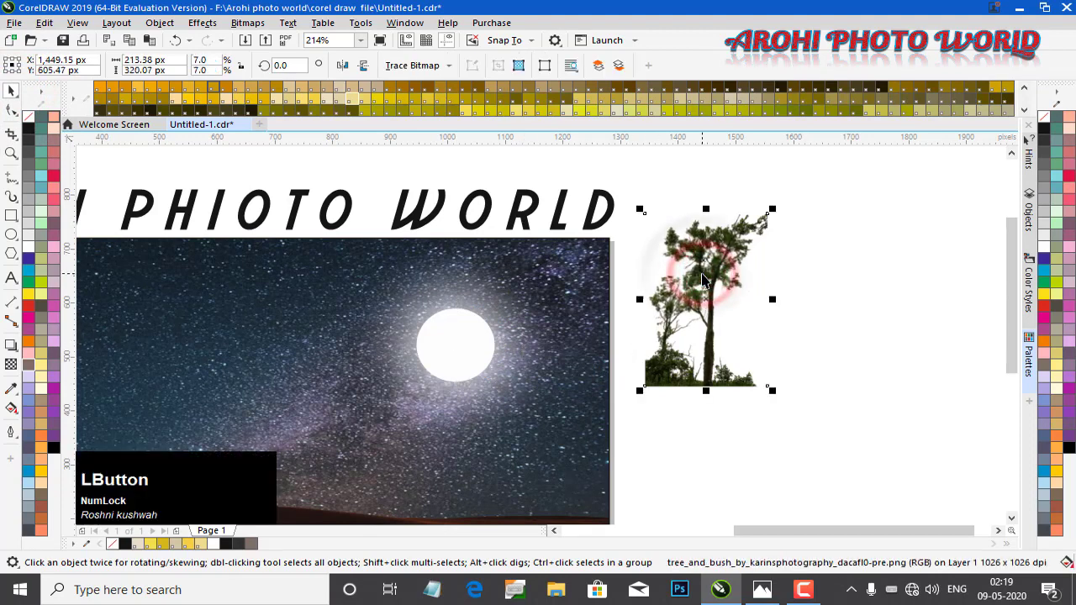
pyautogui.moveTo(693, 296); pyautogui.dragTo(716, 314)
pyautogui.rightClick(740, 280)
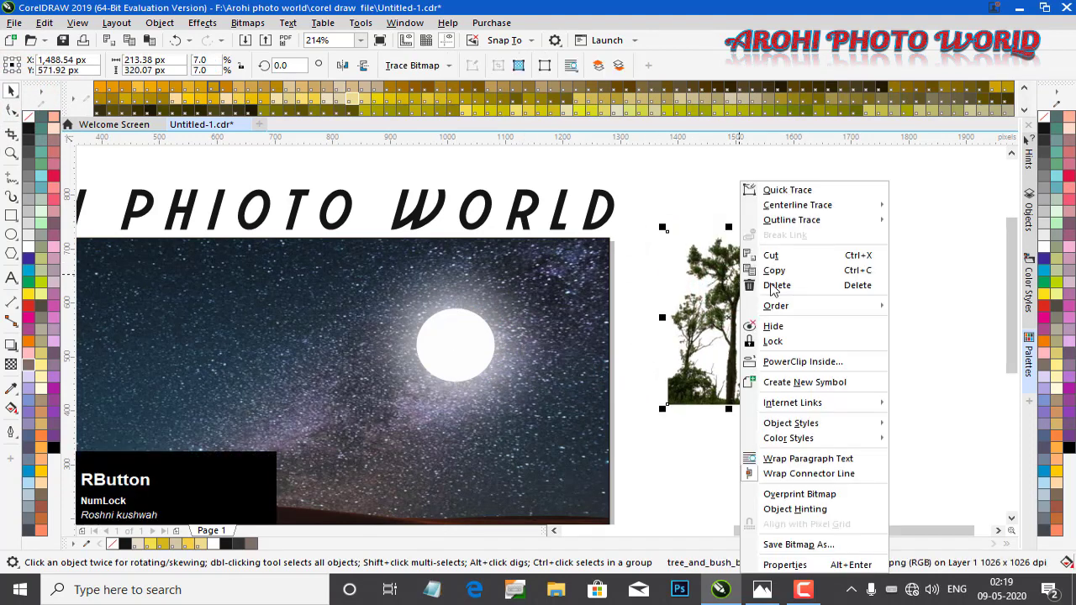
pyautogui.click(836, 365)
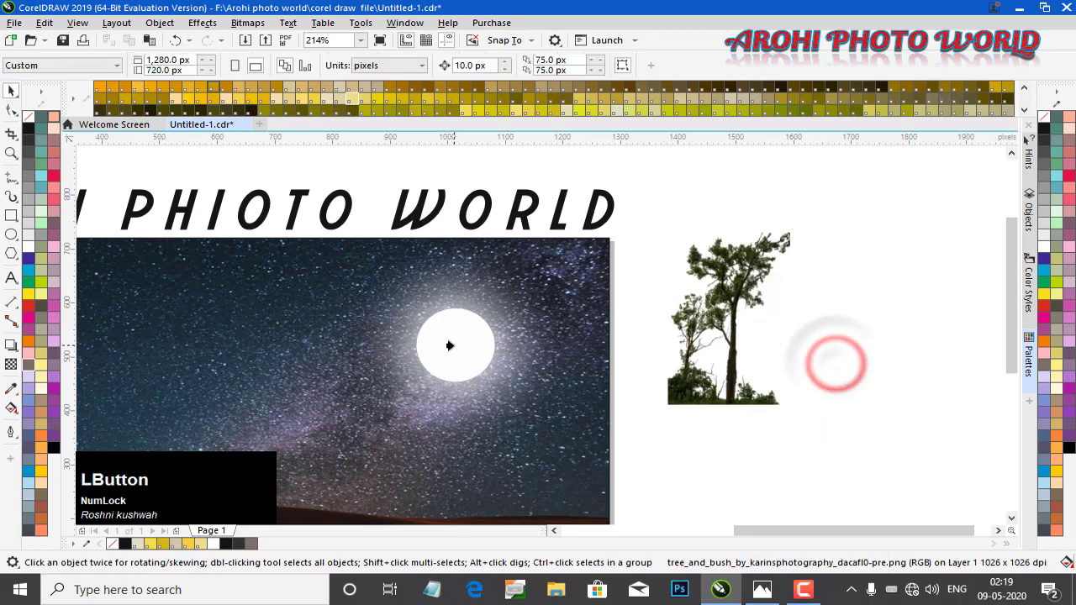
pyautogui.click(446, 343)
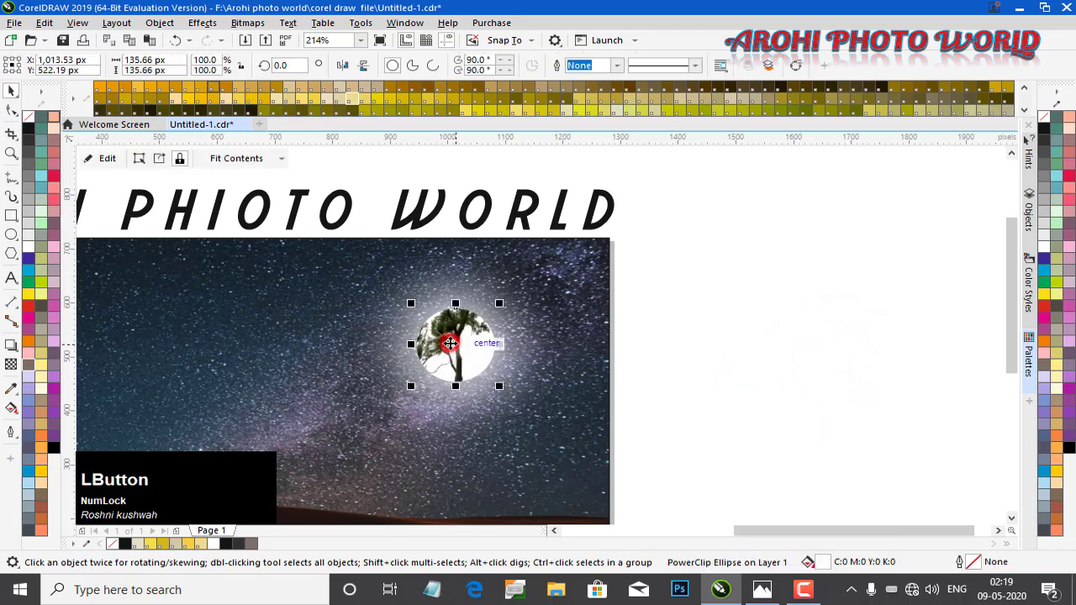
# Edit the moon's PowerClip contents, scaling the tree down, positioning it and rotating it about 3 degrees
pyautogui.click(105, 159)
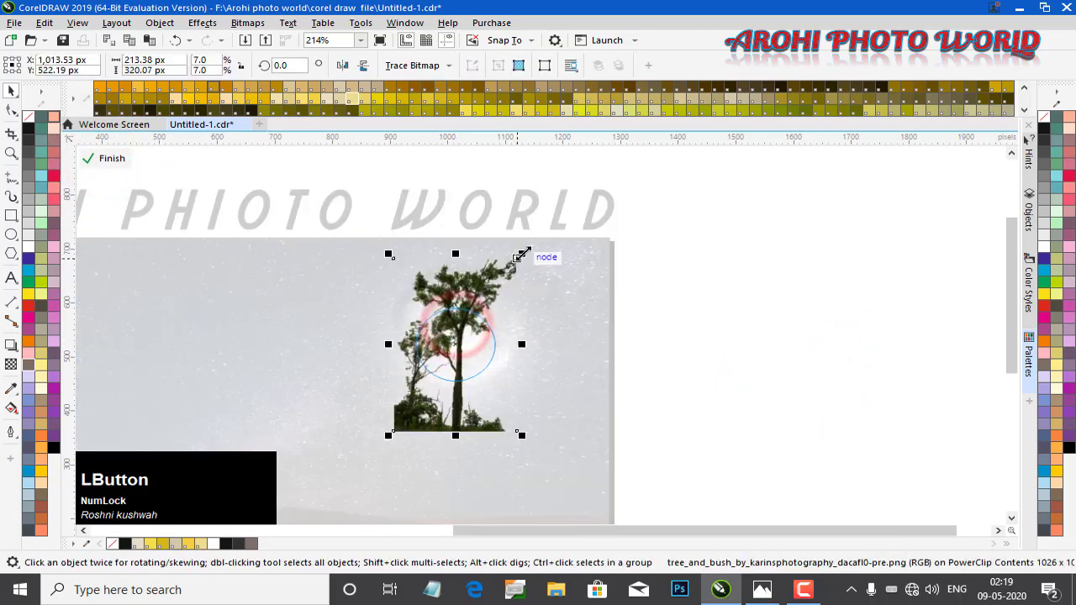
pyautogui.moveTo(522, 254); pyautogui.dragTo(495, 290)
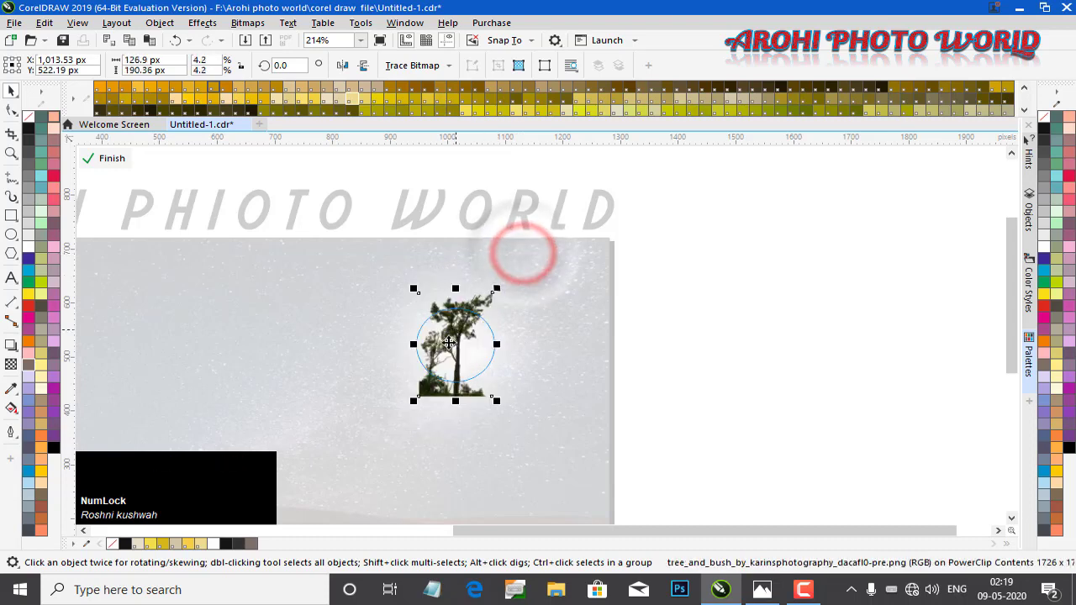
pyautogui.moveTo(444, 356); pyautogui.dragTo(443, 368)
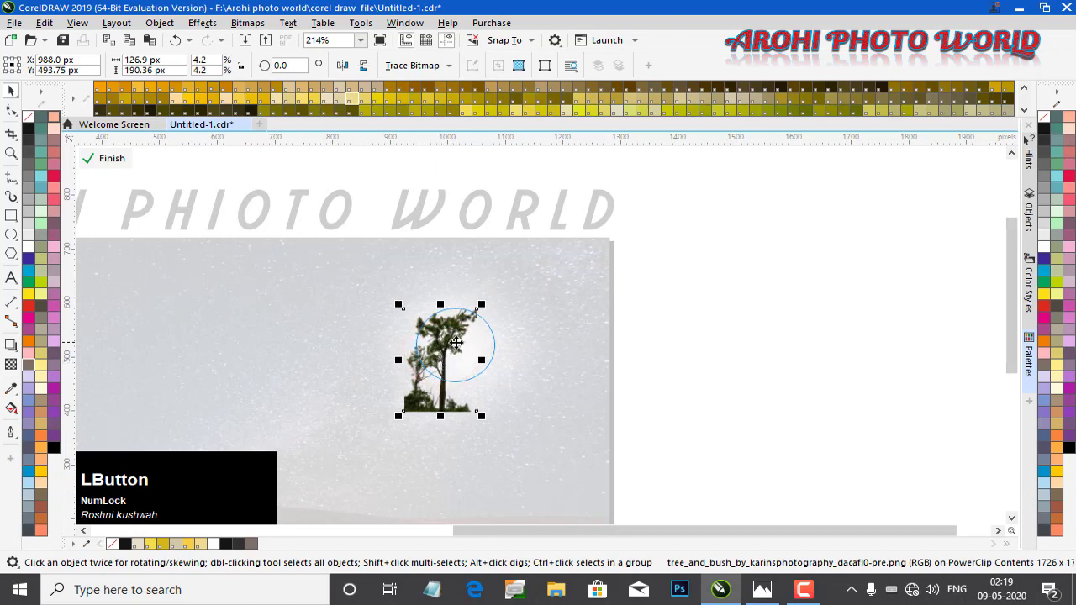
pyautogui.scroll(2, 454, 342)
pyautogui.moveTo(448, 327); pyautogui.dragTo(438, 342)
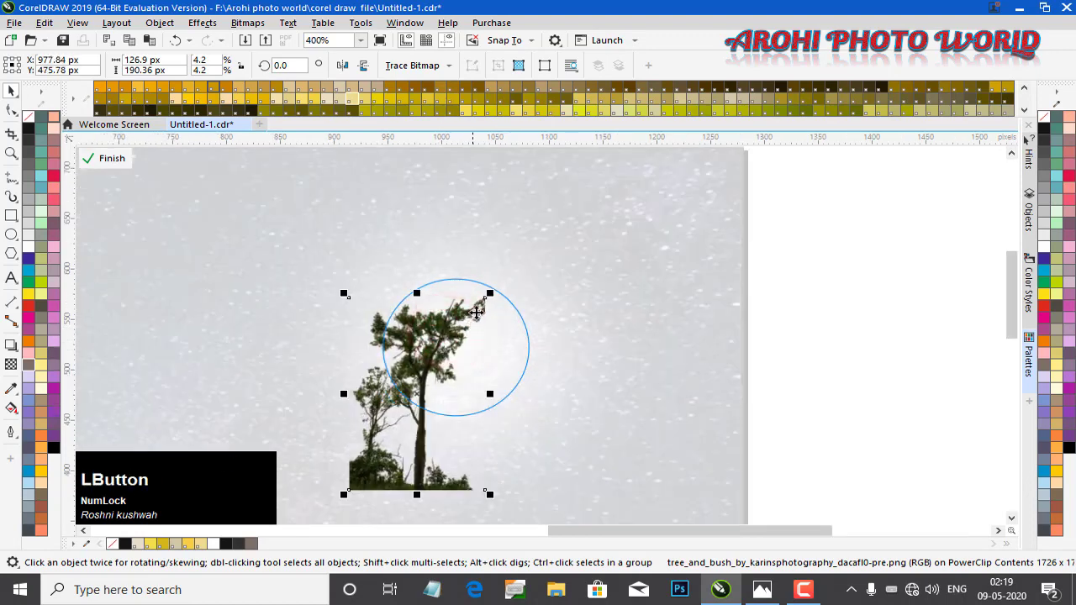
pyautogui.keyDown('shift'); pyautogui.click(486, 298); pyautogui.keyUp('shift')
pyautogui.click(457, 320)
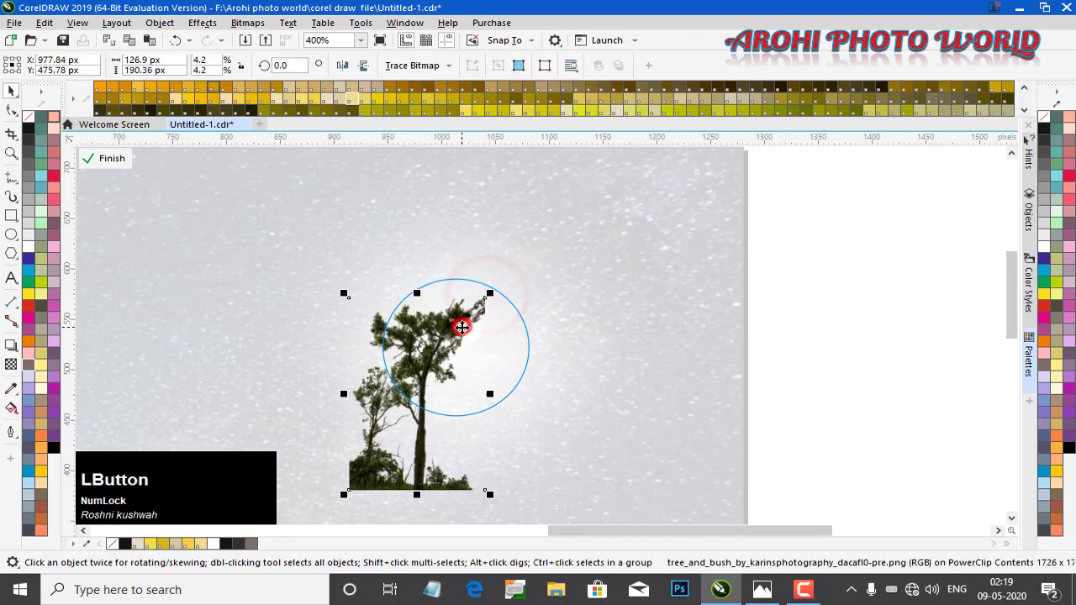
pyautogui.moveTo(489, 295); pyautogui.dragTo(481, 305)
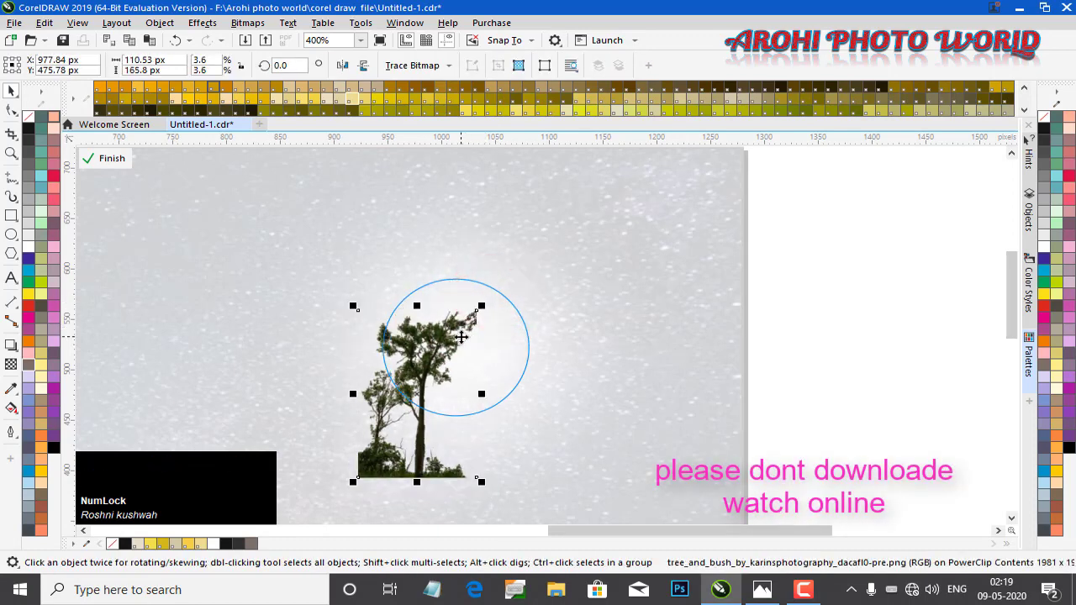
pyautogui.click(422, 377)
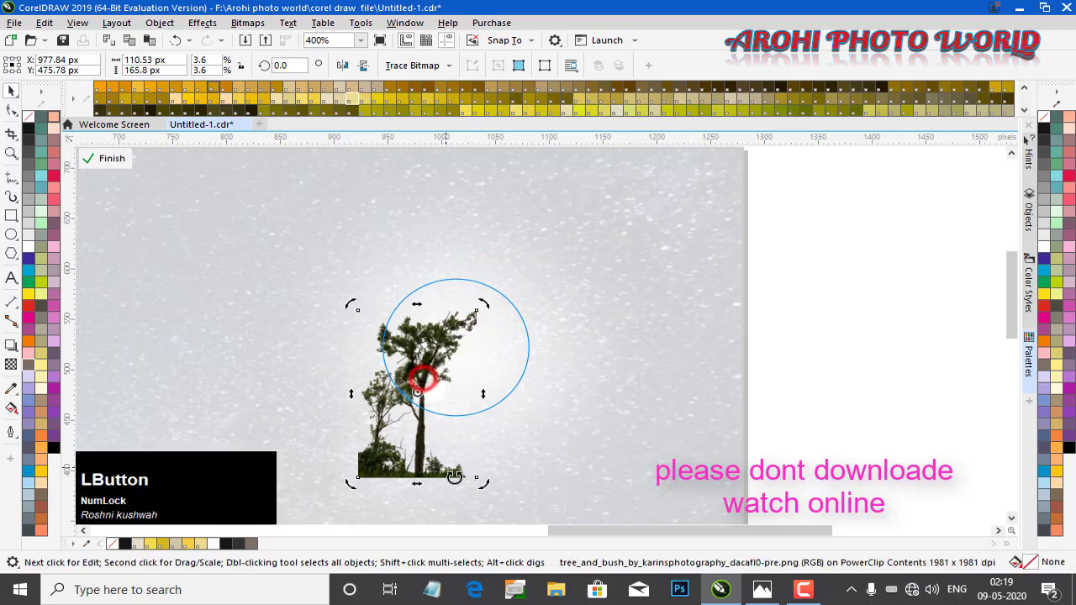
pyautogui.moveTo(480, 482); pyautogui.dragTo(495, 489)
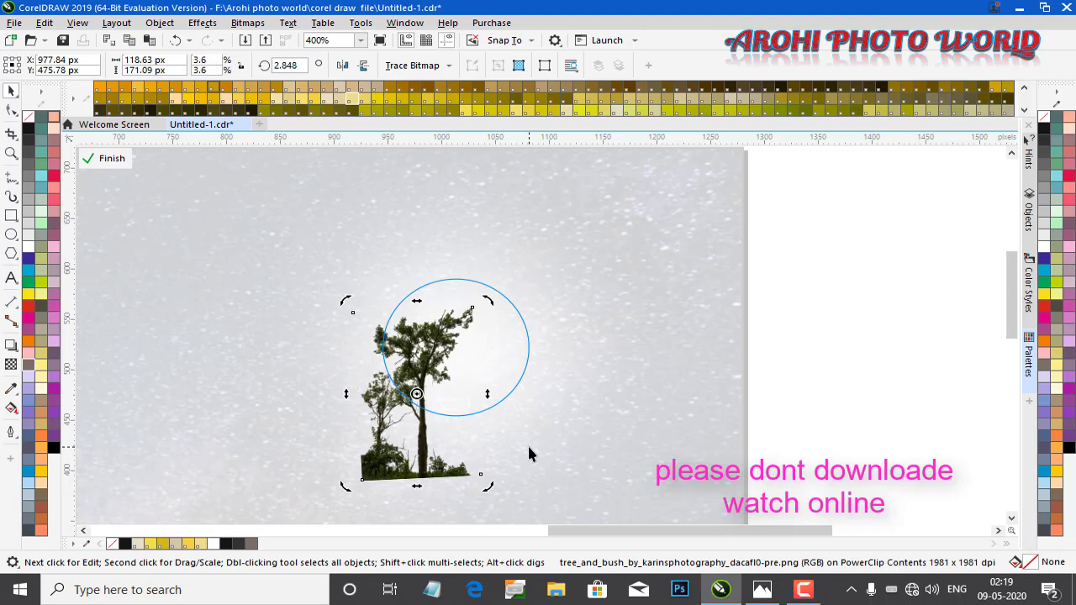
pyautogui.click(107, 158)
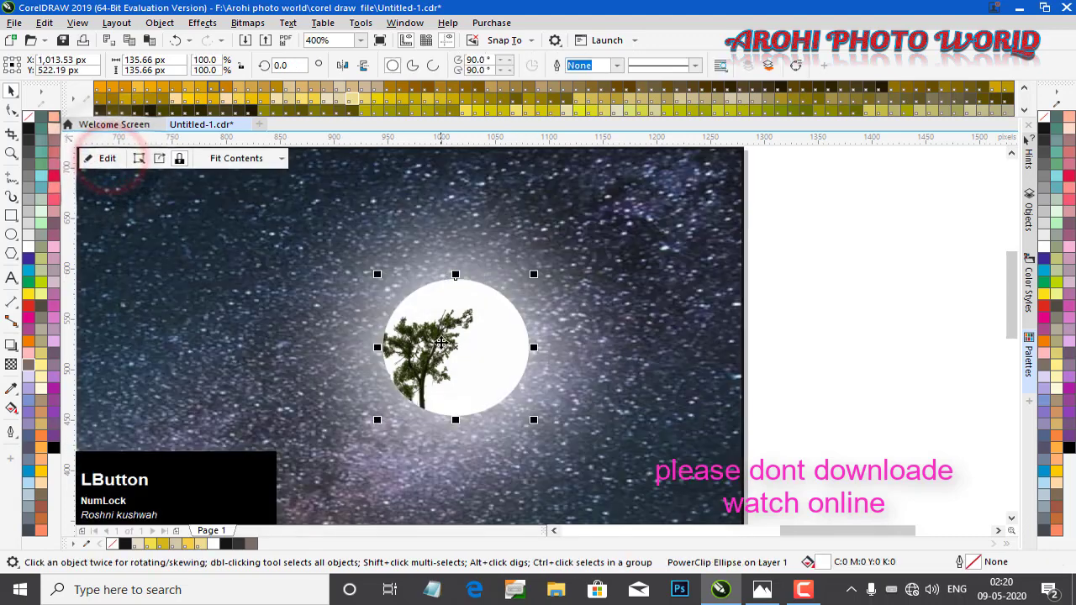
# Re-enter the moon's PowerClip and turn the tree into a black silhouette in Image Adjustment Lab, saturation 0, brightness -100
pyautogui.click(440, 346)
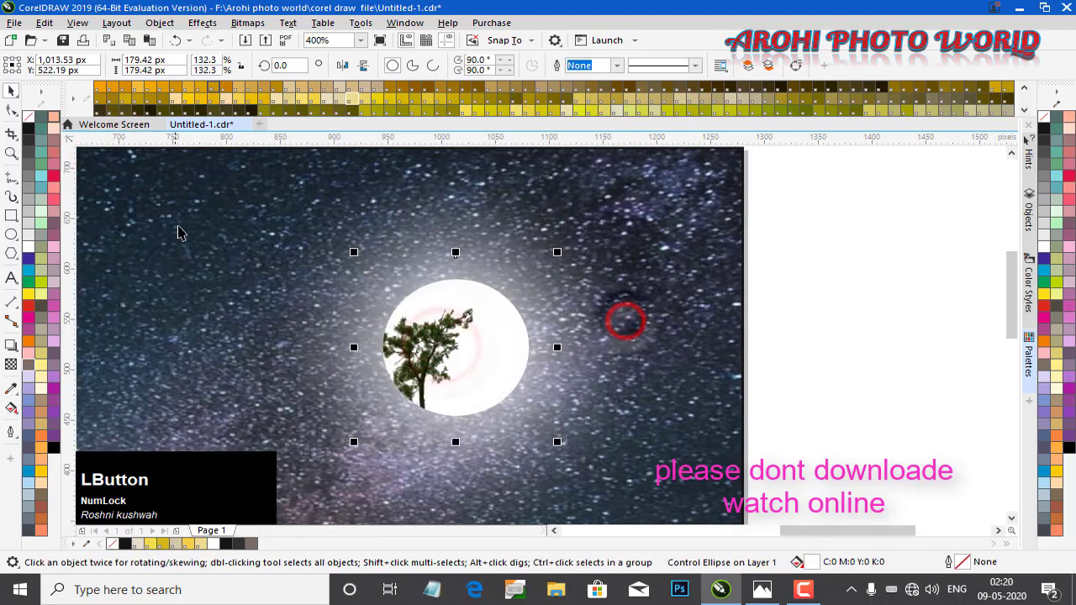
pyautogui.click(105, 158)
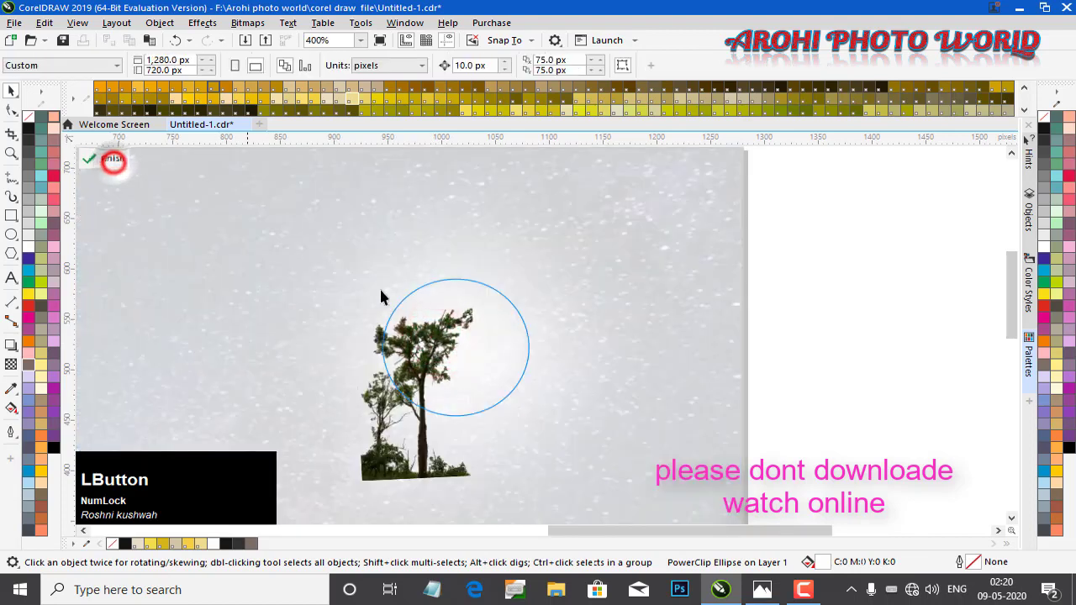
pyautogui.click(428, 339)
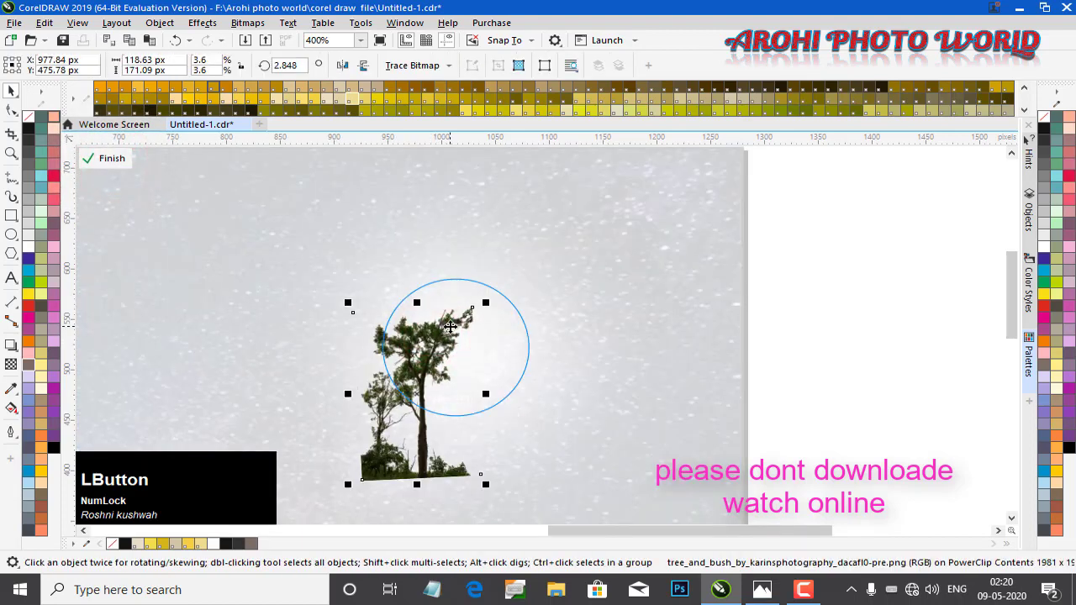
pyautogui.click(159, 22)
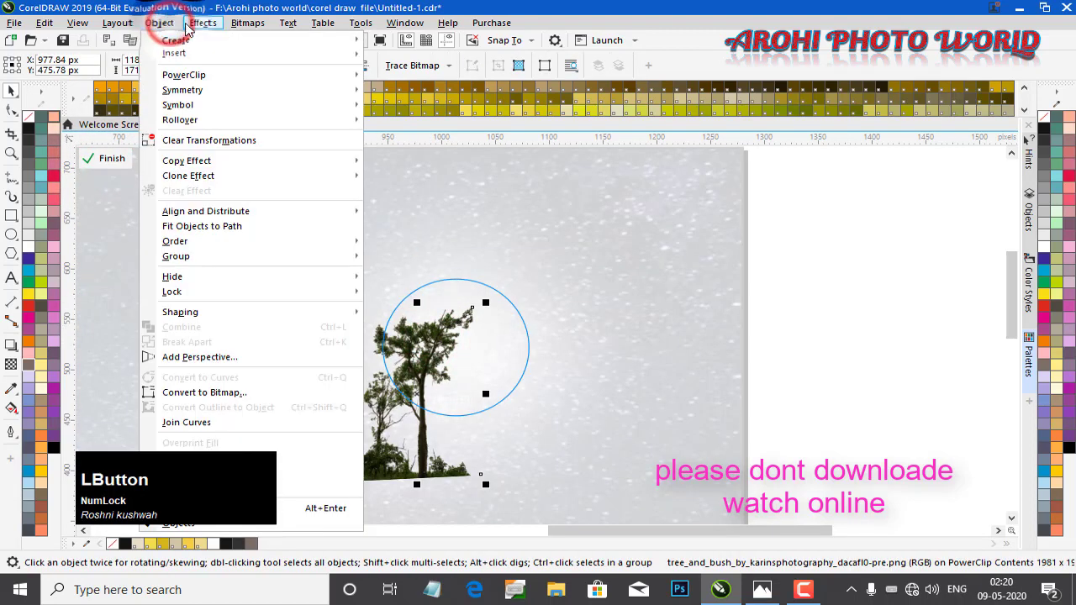
pyautogui.click(202, 24)
pyautogui.moveTo(217, 77)
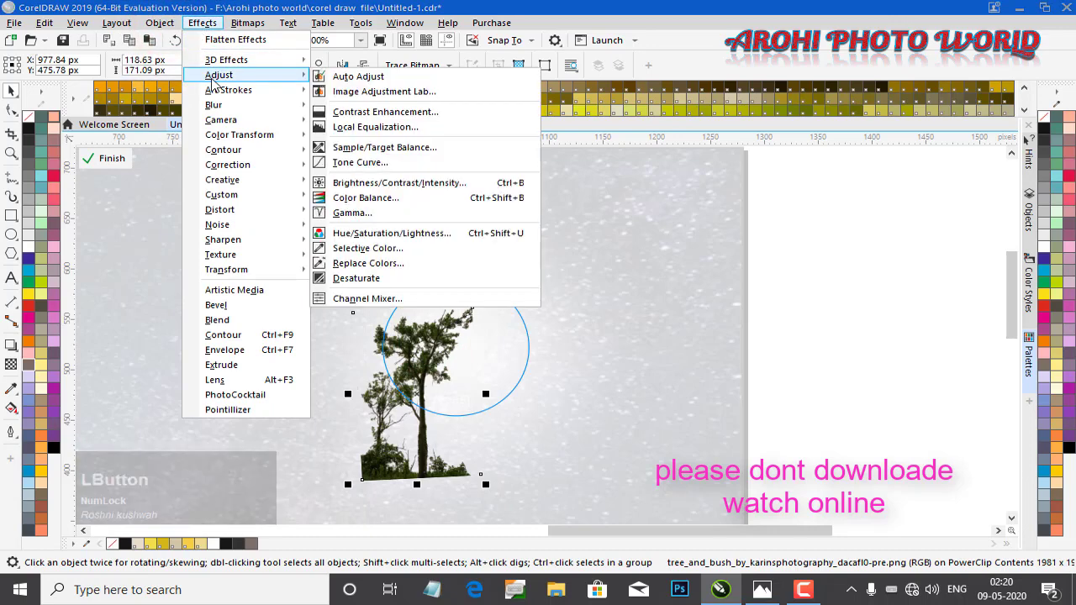
pyautogui.click(440, 95)
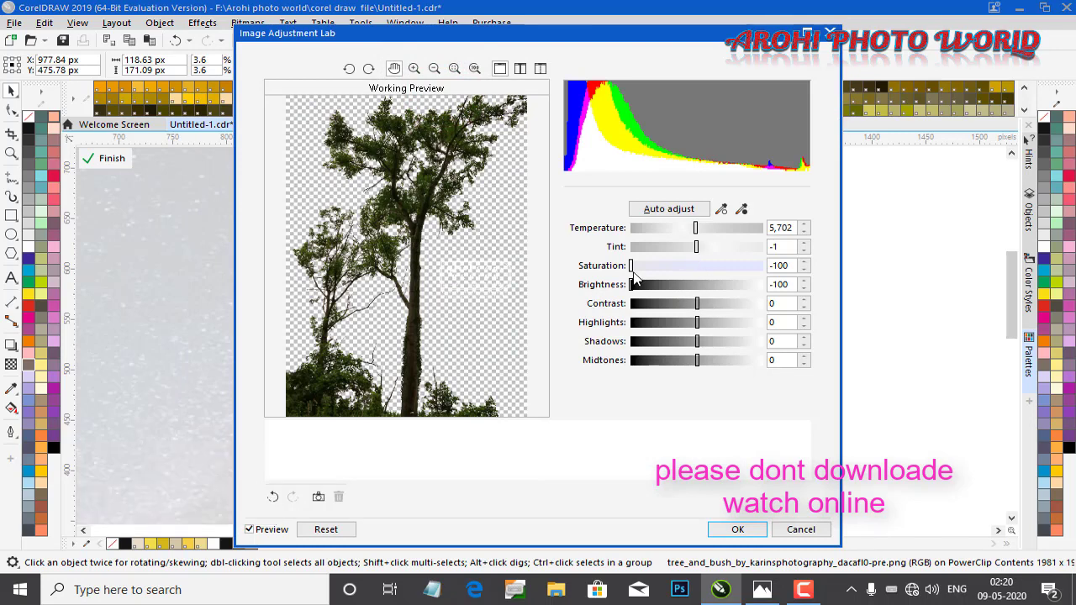
pyautogui.moveTo(632, 266); pyautogui.dragTo(697, 262)
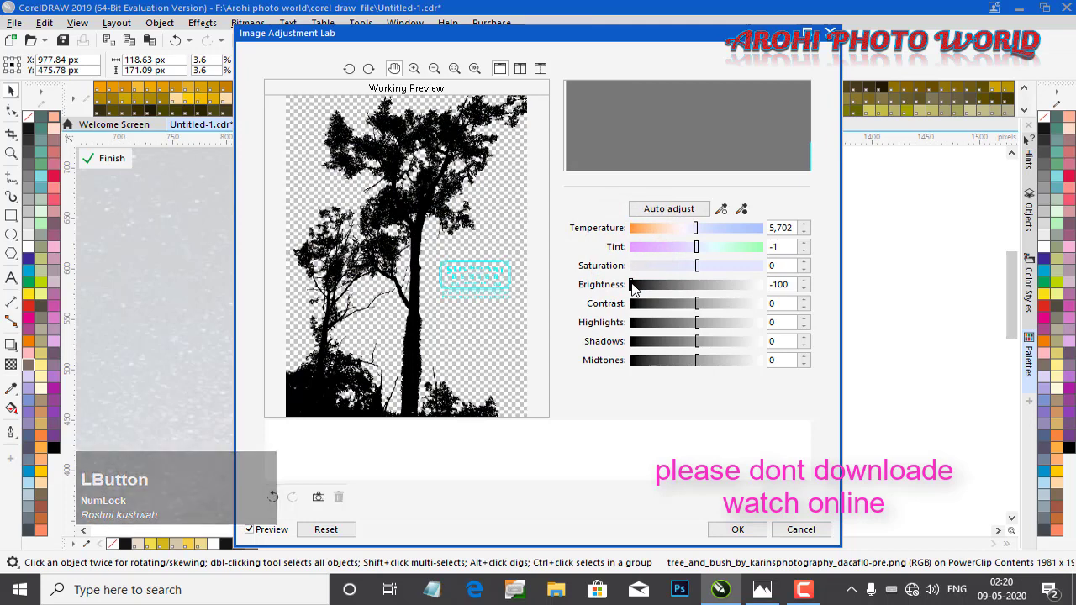
pyautogui.moveTo(632, 284); pyautogui.dragTo(618, 287)
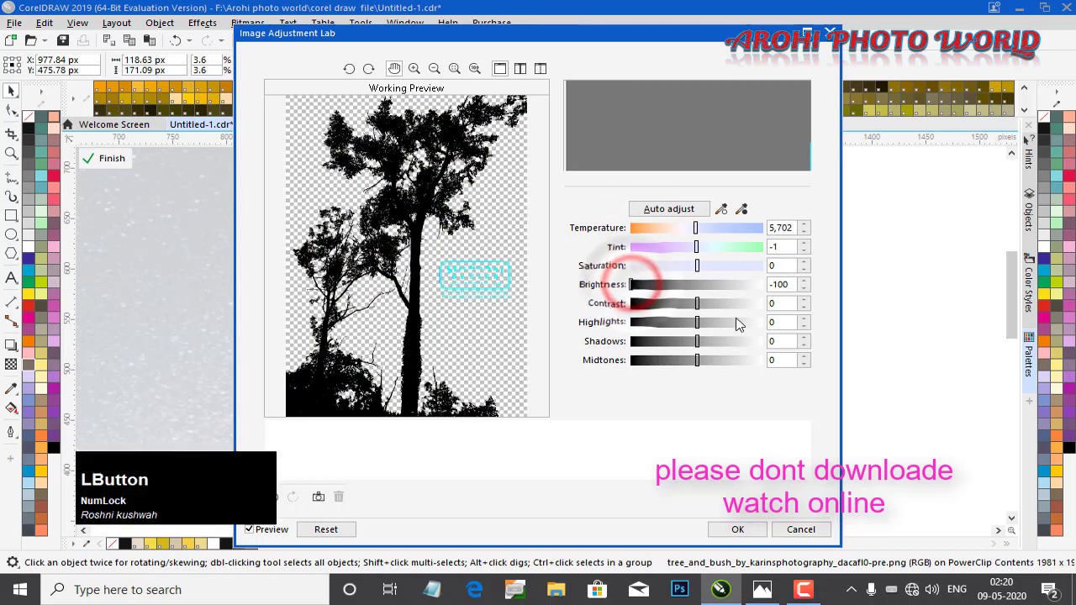
pyautogui.click(737, 531)
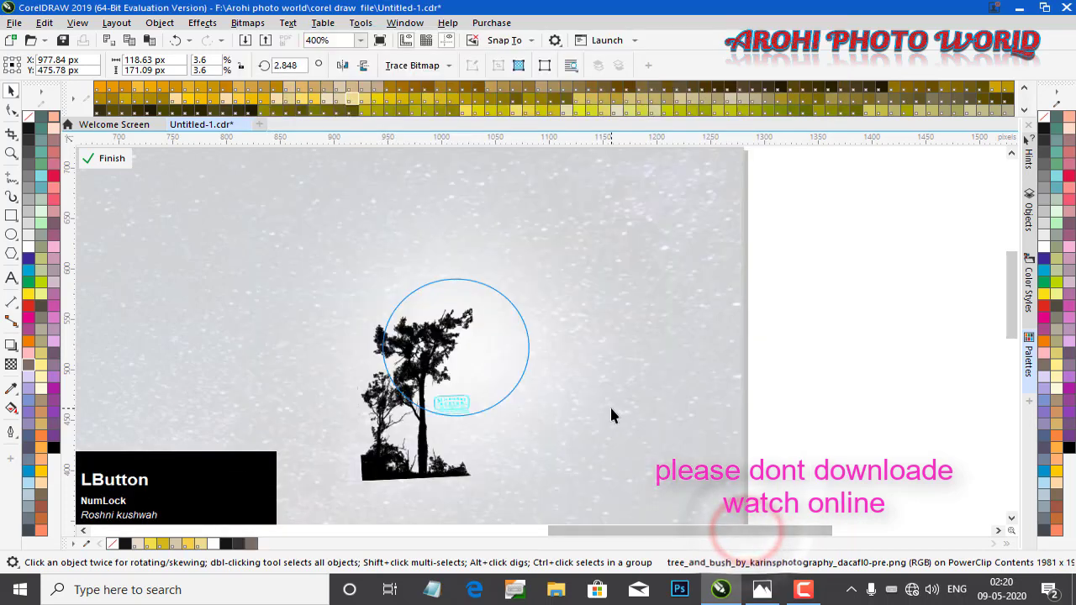
# Zoom in to examine the stock watermark on the tree inside the moon, then finish editing the PowerClip
pyautogui.click(563, 410)
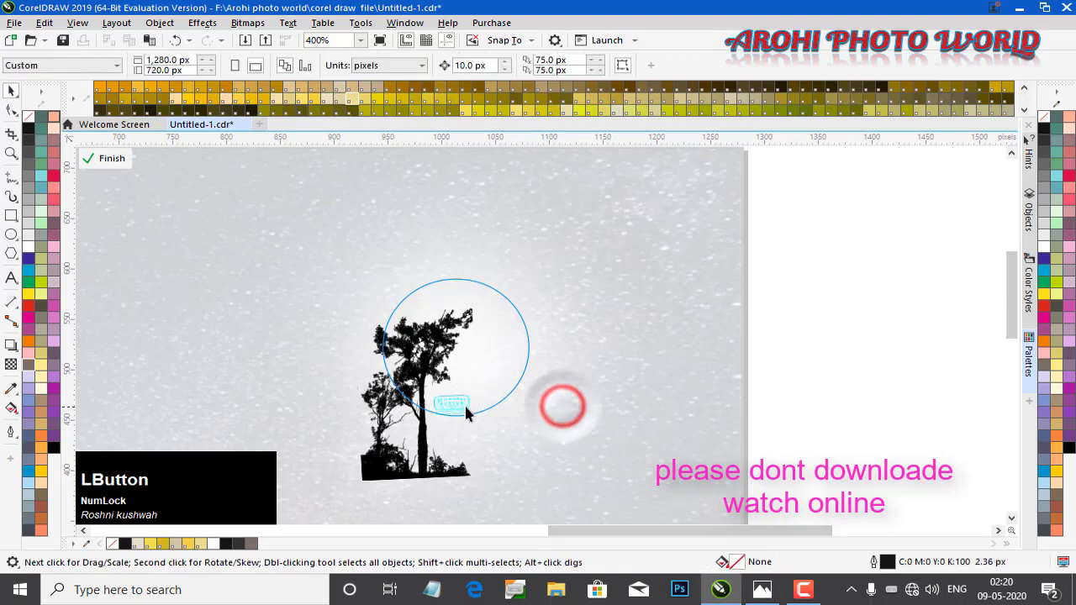
pyautogui.click(458, 404)
pyautogui.scroll(2, 458, 405)
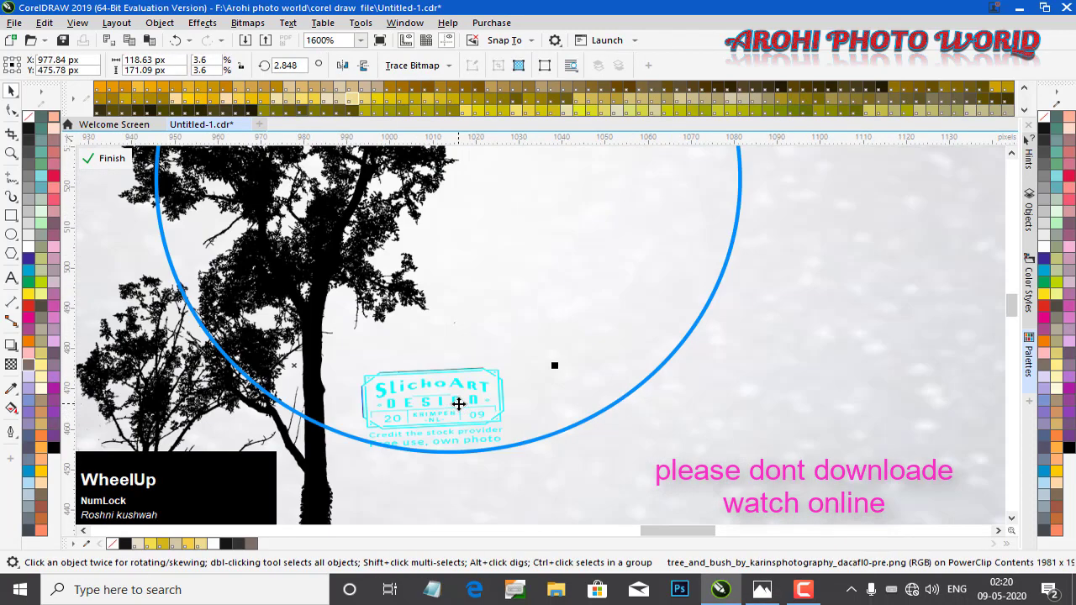
pyautogui.scroll(-2, 458, 404)
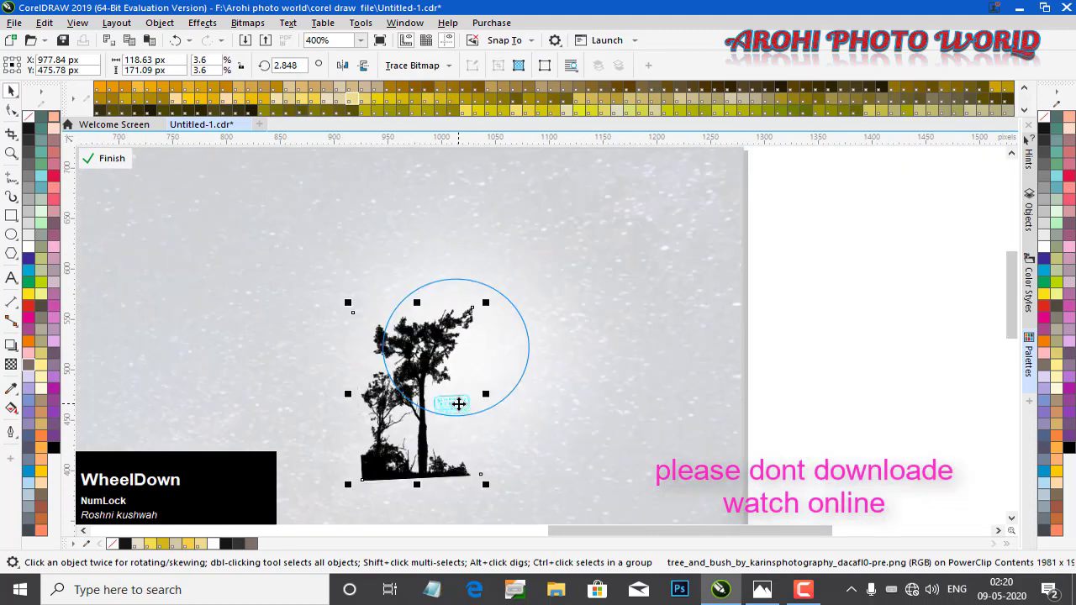
pyautogui.scroll(1, 458, 404)
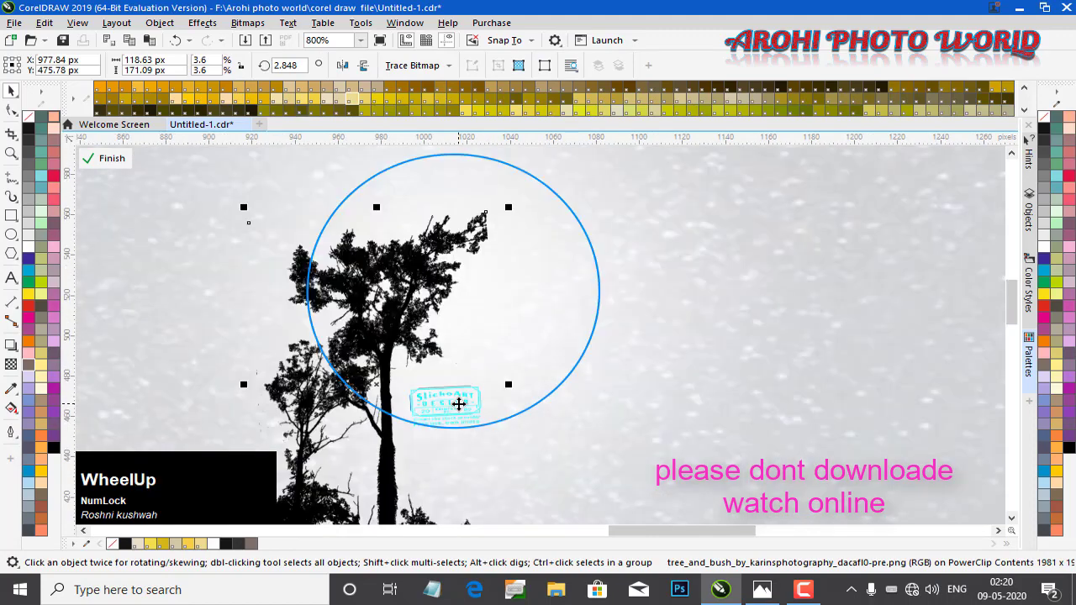
pyautogui.scroll(2, 458, 404)
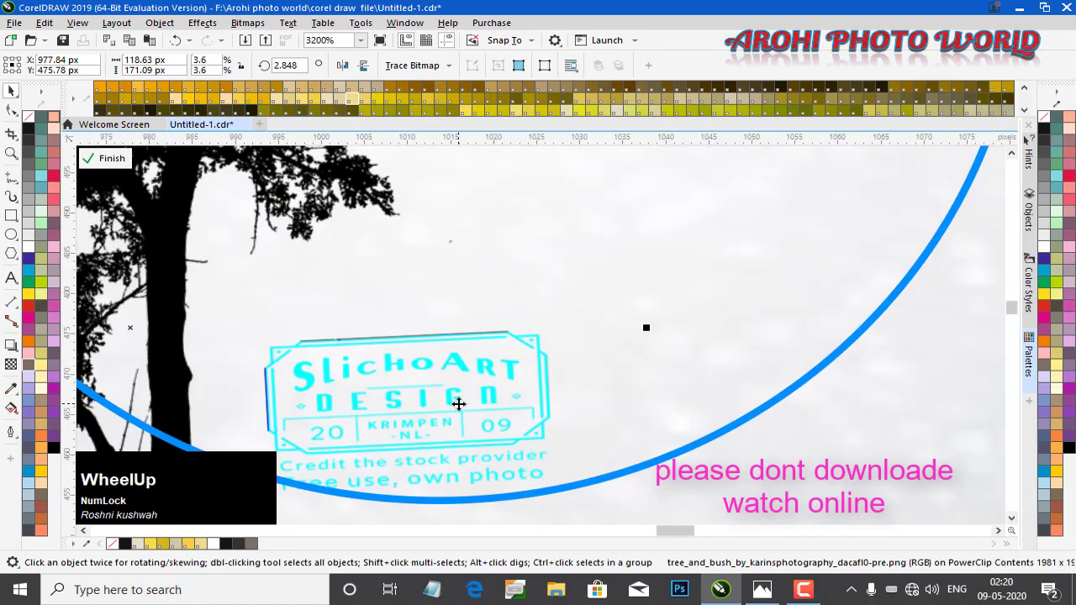
pyautogui.scroll(-3, 458, 404)
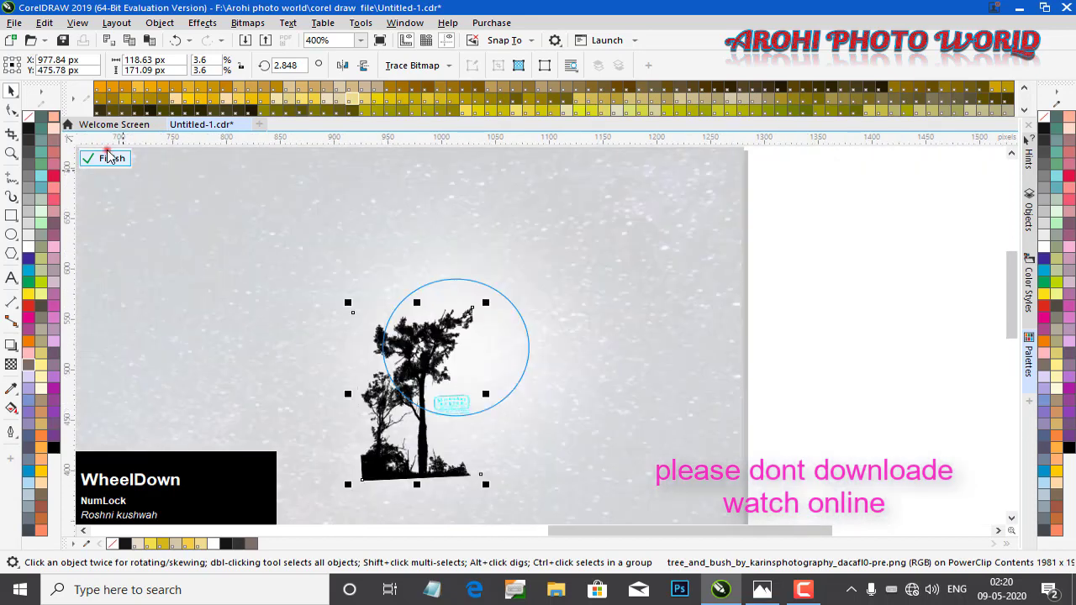
pyautogui.click(107, 158)
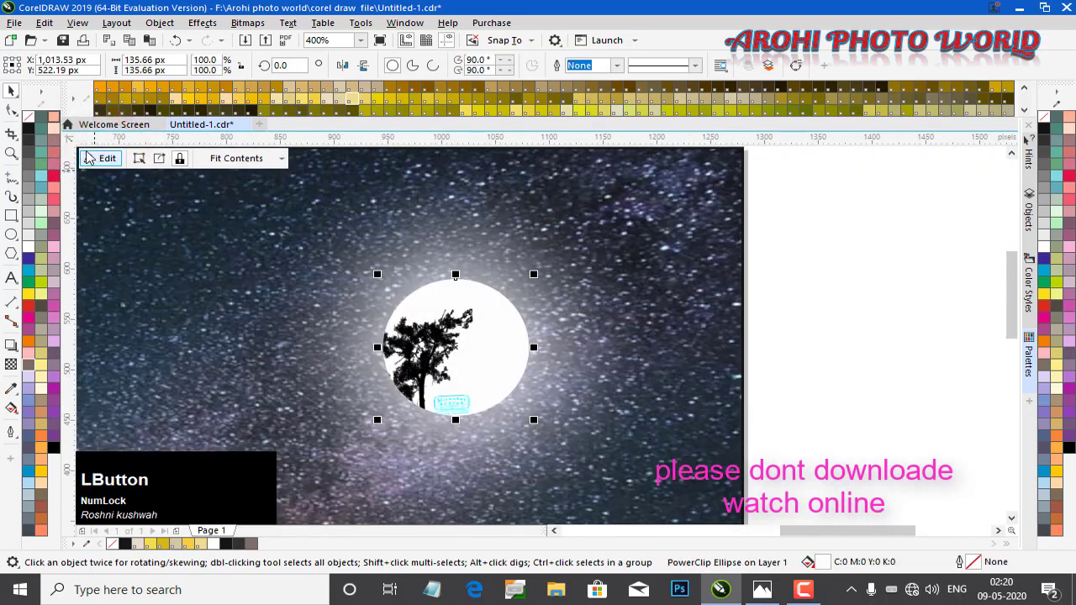
# Re-enter the moon's PowerClip and set the tree's saturation to -100 in Image Adjustment Lab, then finish editing
pyautogui.click(92, 158)
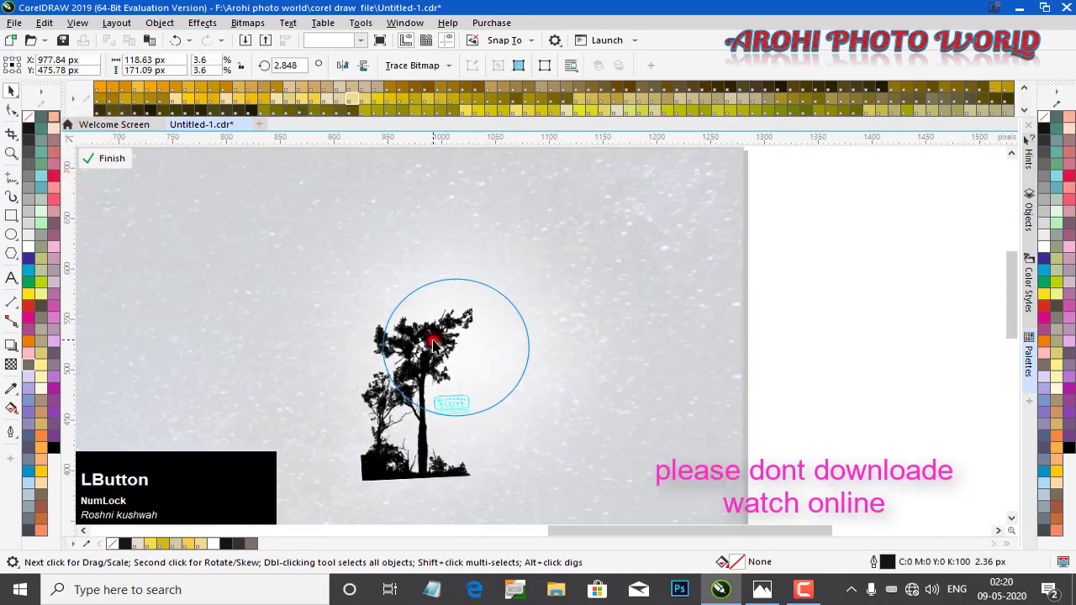
pyautogui.click(433, 343)
pyautogui.click(160, 22)
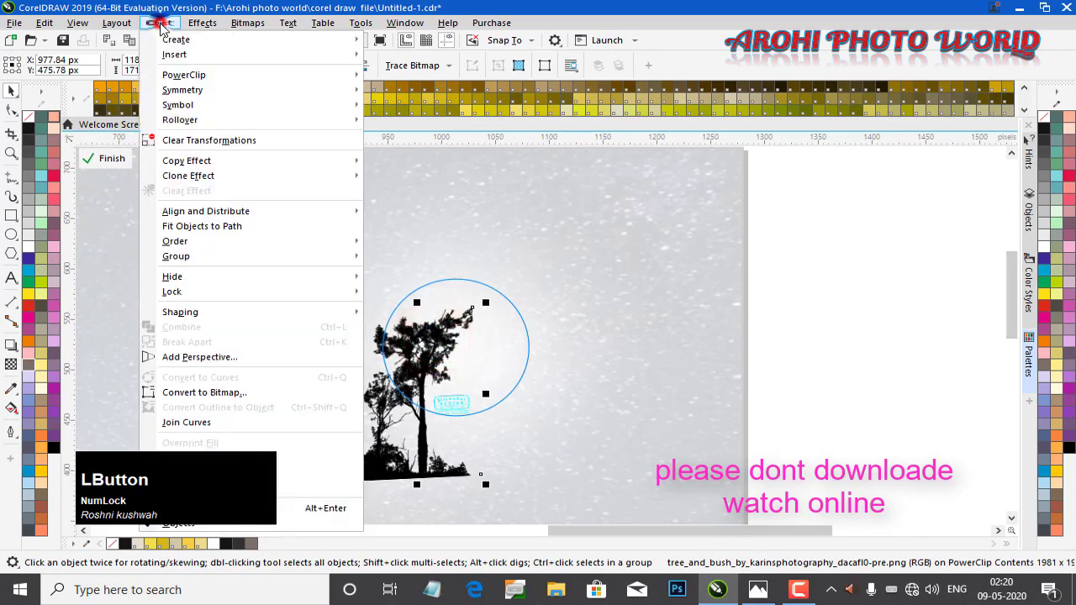
pyautogui.moveTo(202, 26)
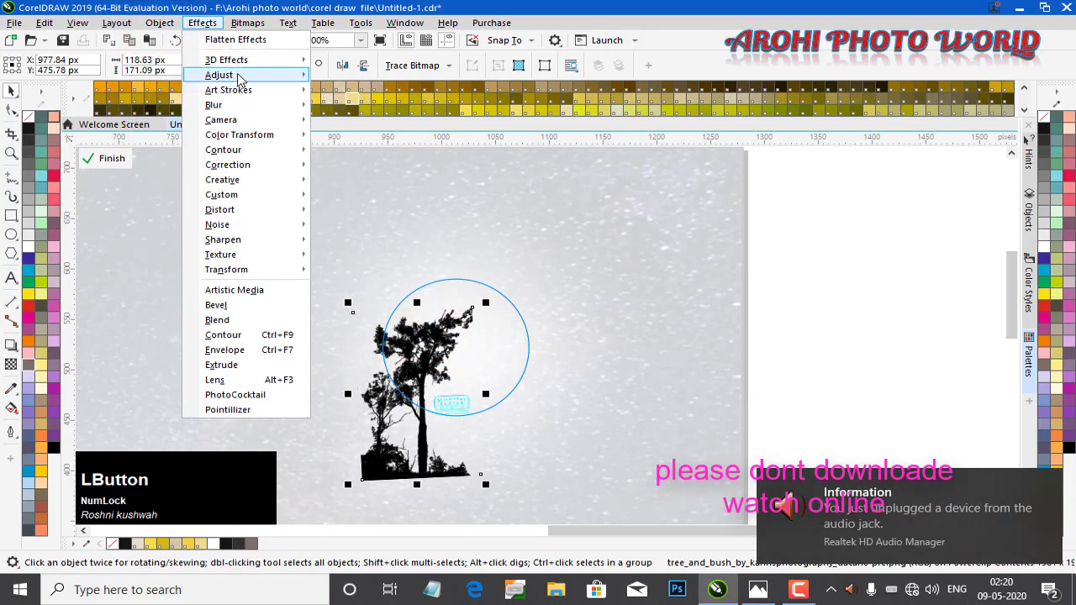
pyautogui.moveTo(252, 75)
pyautogui.click(377, 86)
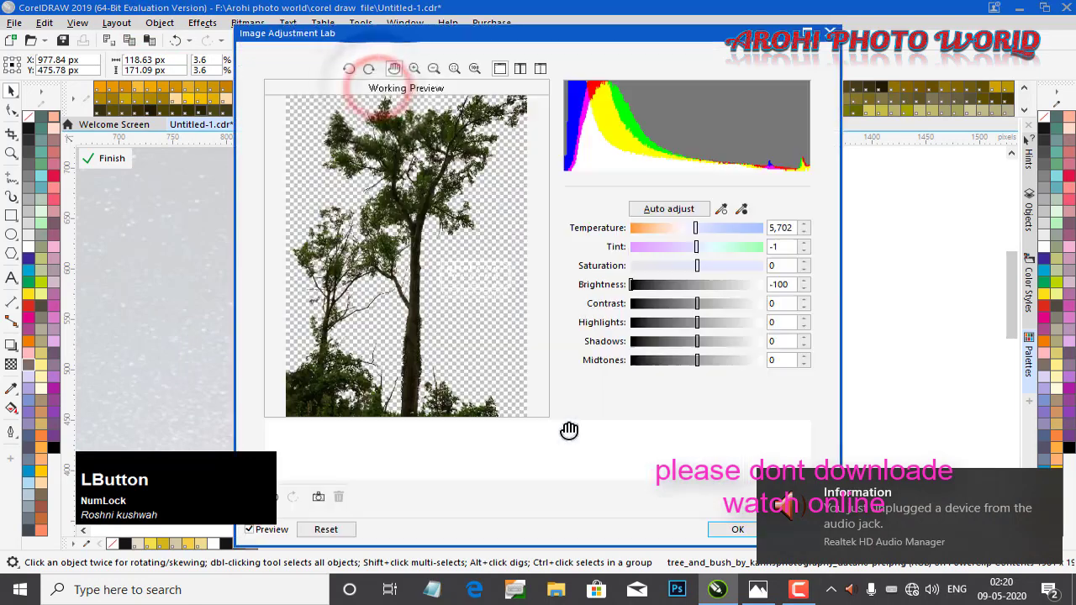
pyautogui.click(697, 266)
pyautogui.moveTo(697, 264); pyautogui.dragTo(603, 266)
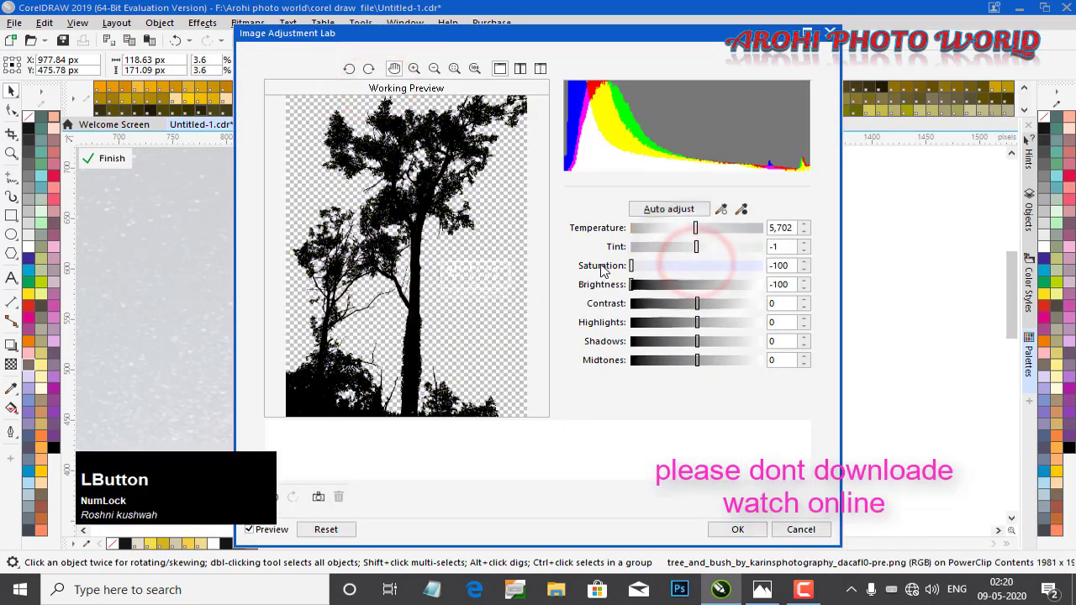
pyautogui.click(746, 530)
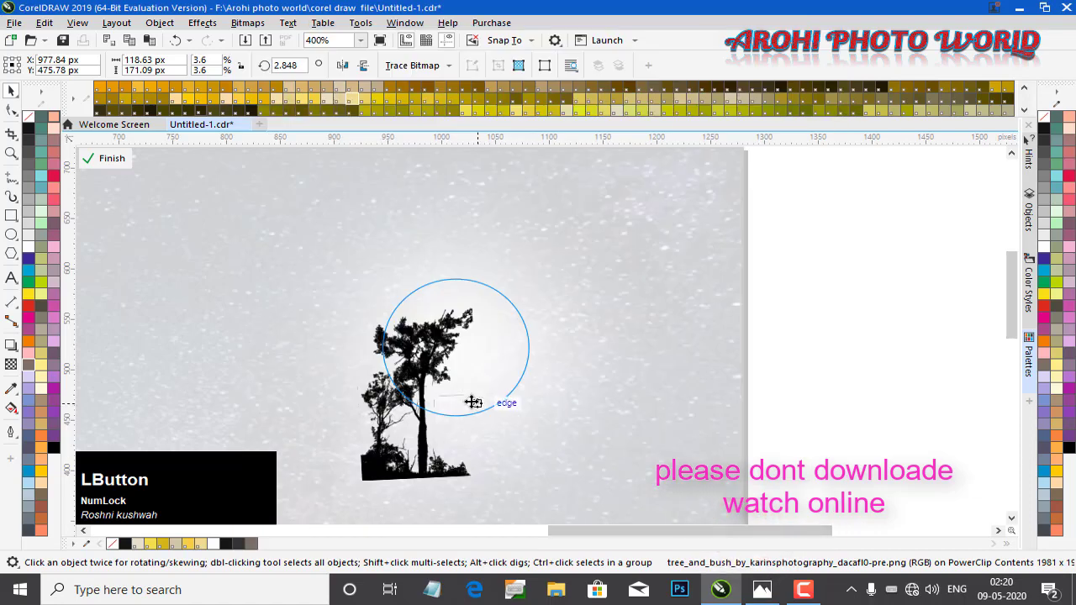
pyautogui.click(112, 159)
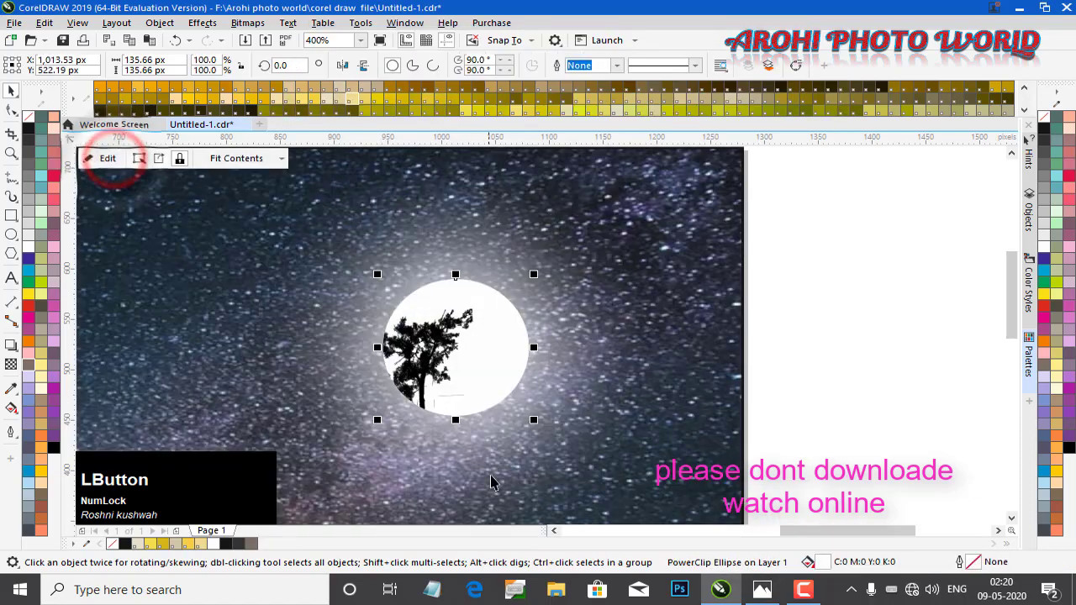
# Re-enter the moon's PowerClip and apply a fountain transparency that fades the tree's lower part, then finish editing
pyautogui.scroll(1, 456, 416)
pyautogui.scroll(1, 457, 416)
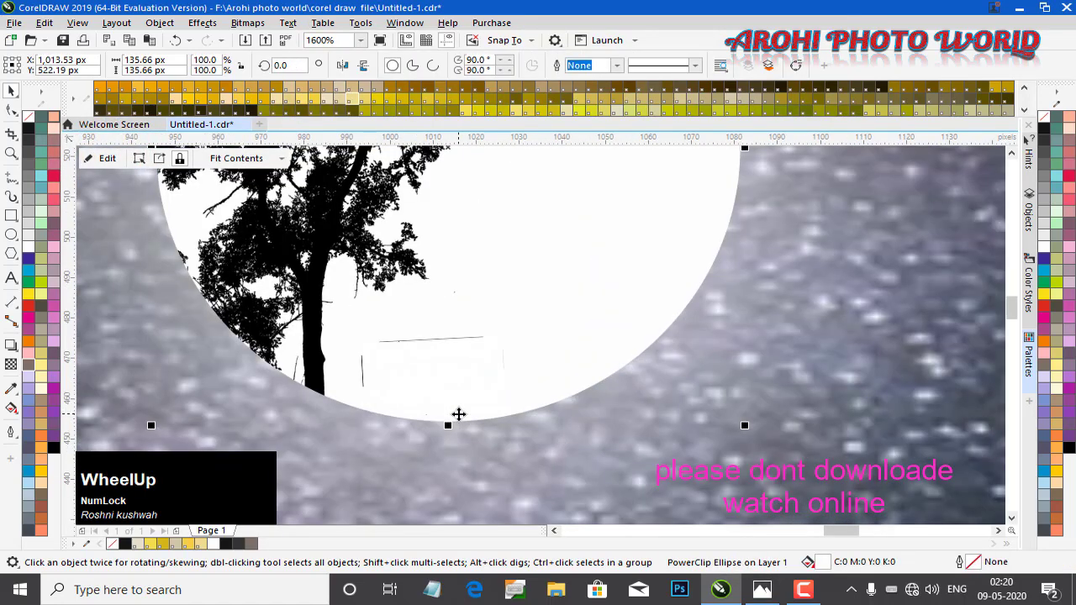
pyautogui.scroll(-1, 456, 414)
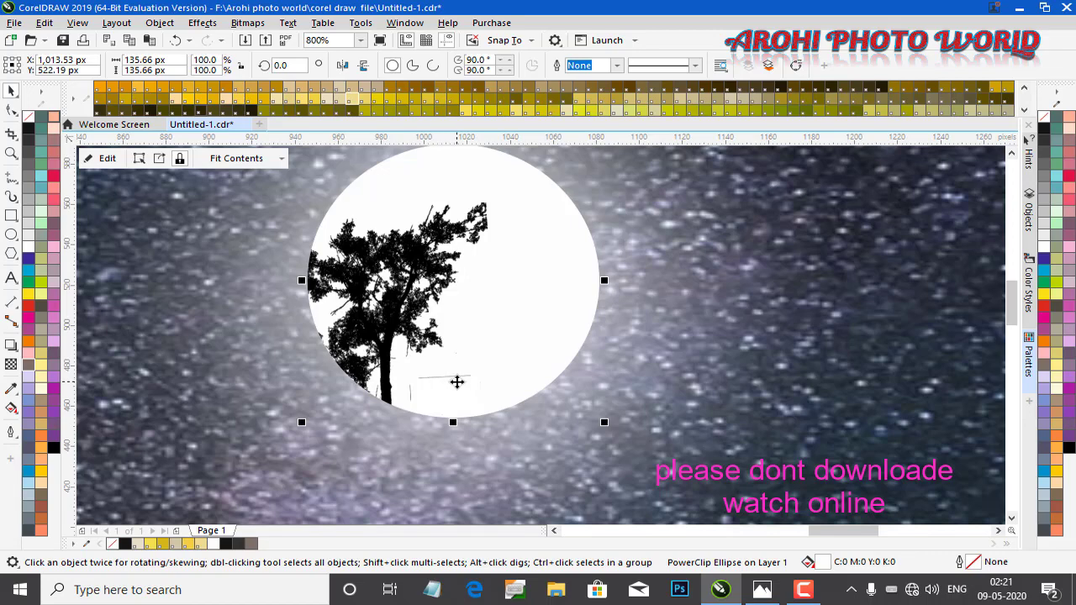
pyautogui.click(11, 364)
pyautogui.scroll(2, 392, 296)
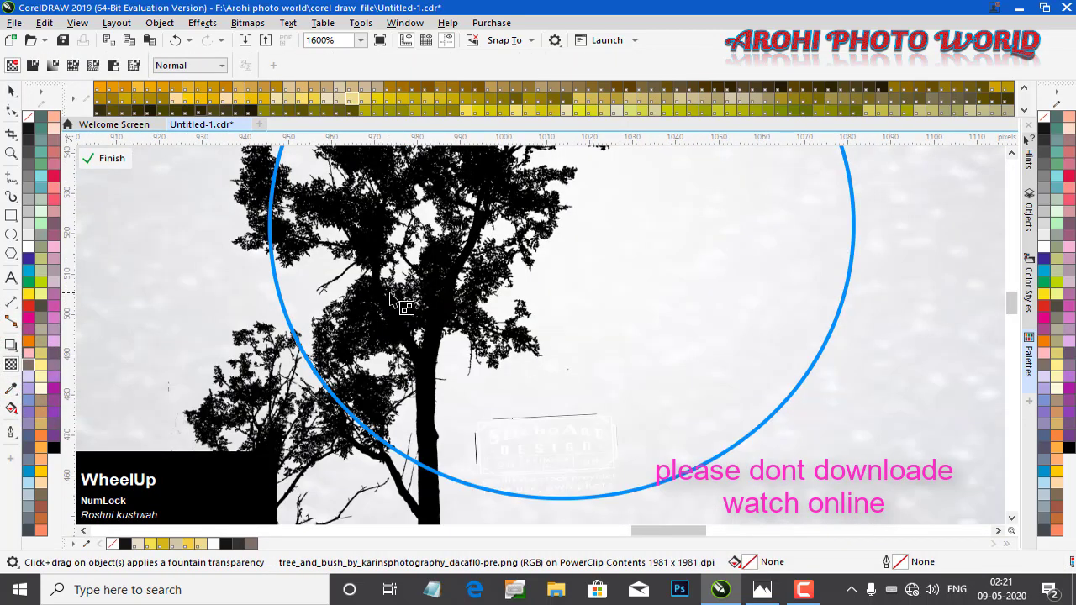
pyautogui.moveTo(495, 392); pyautogui.dragTo(550, 422)
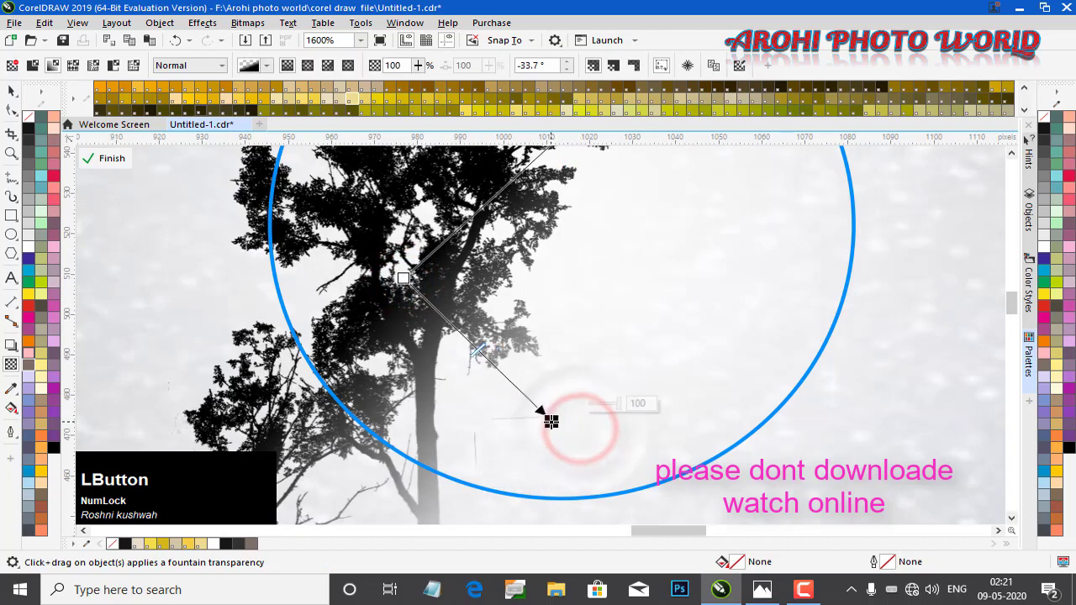
pyautogui.scroll(-1, 551, 421)
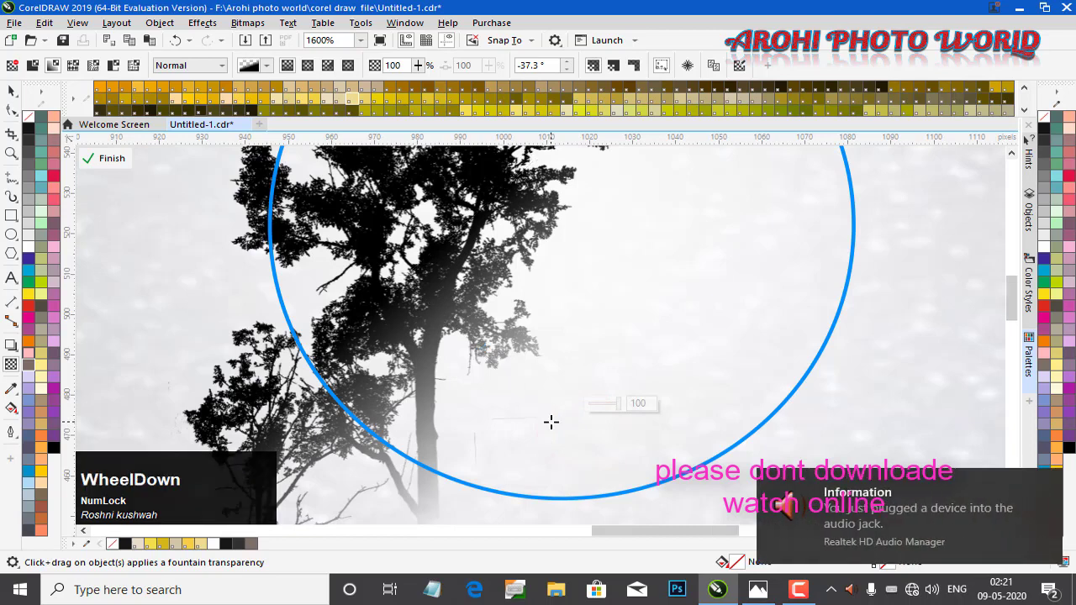
pyautogui.click(106, 160)
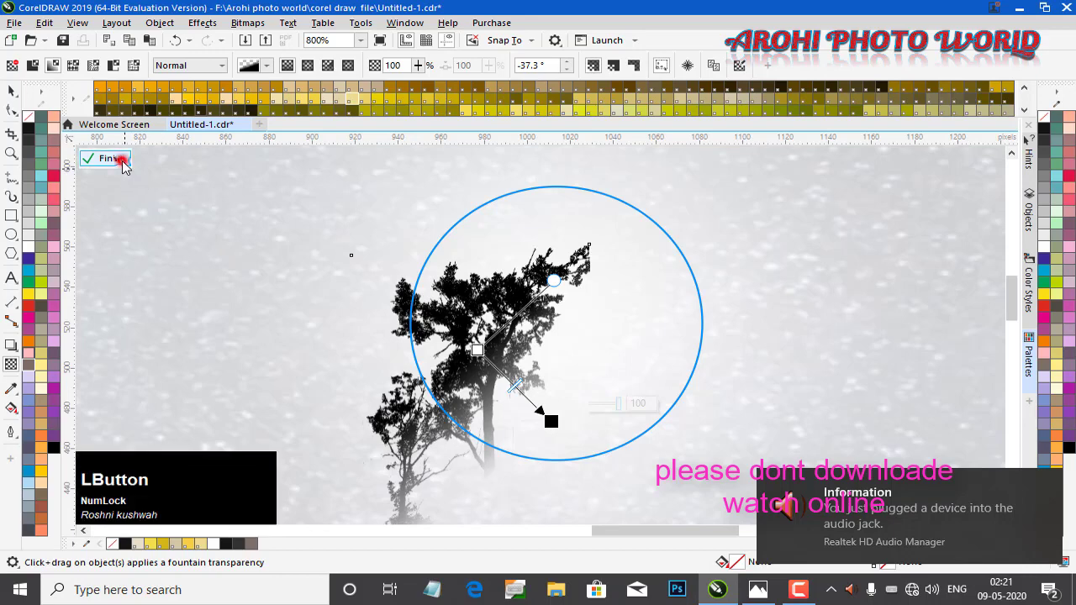
# Zoom to the moon and re-enter its PowerClip with the tree selected
pyautogui.press('z')
pyautogui.scroll(-2, 291, 262)
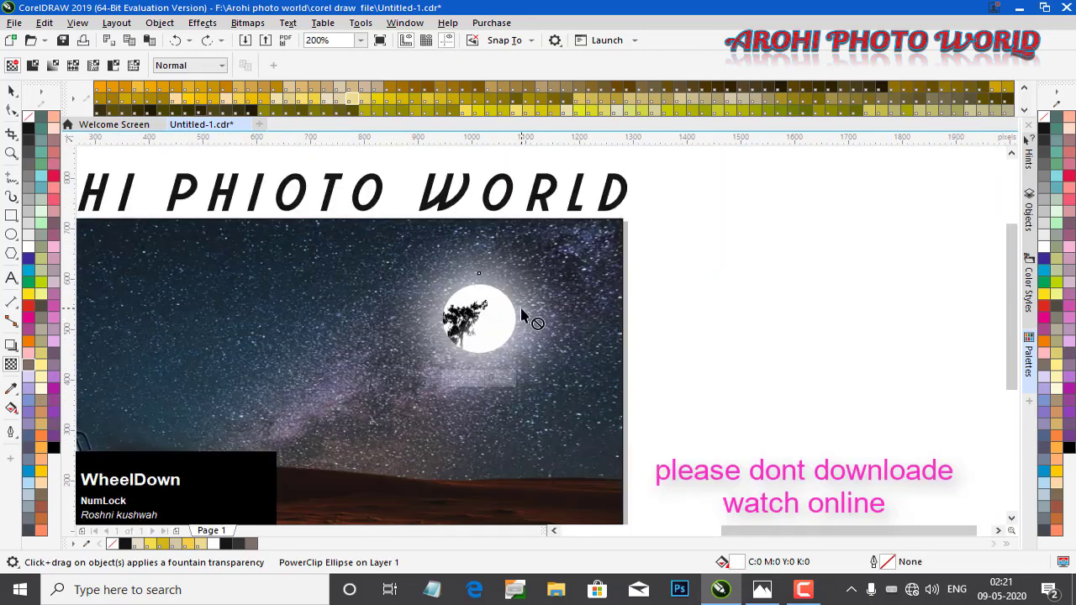
pyautogui.press('z')
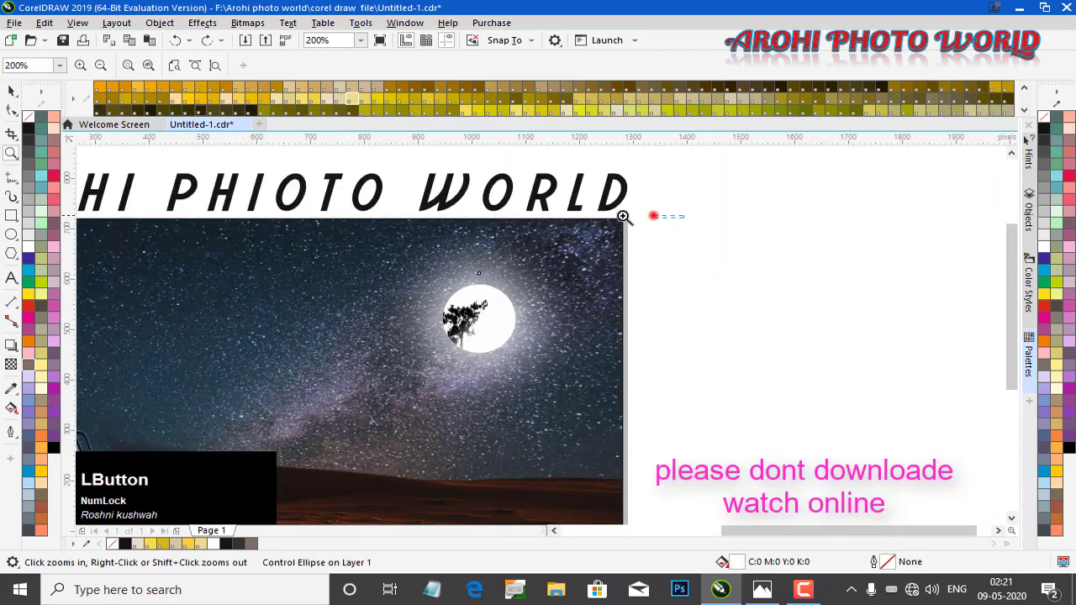
pyautogui.moveTo(623, 216); pyautogui.dragTo(347, 454)
pyautogui.press('space')
pyautogui.click(924, 314)
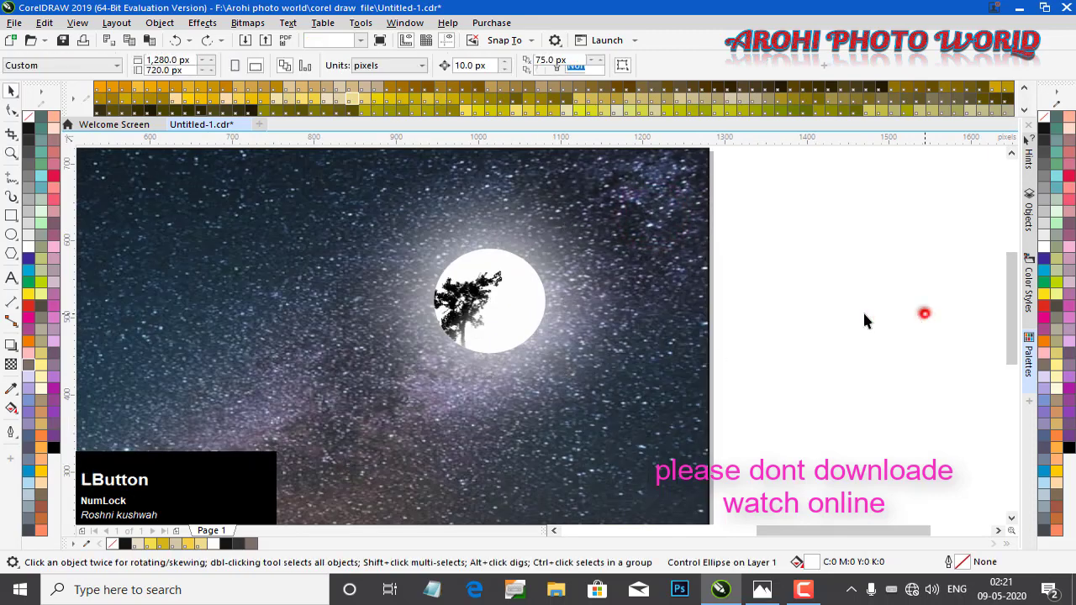
pyautogui.click(478, 282)
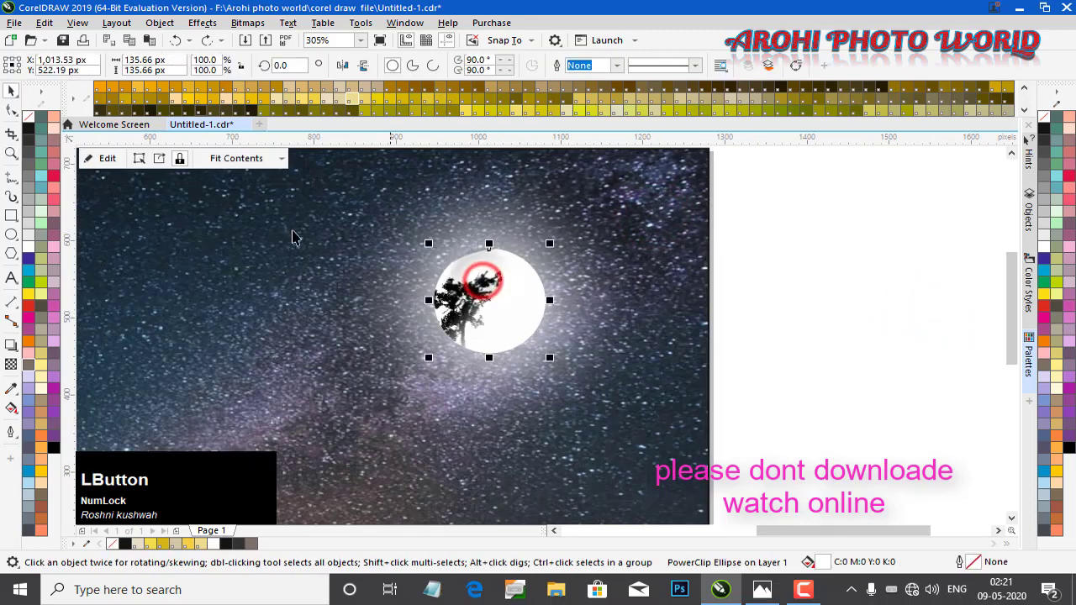
pyautogui.click(112, 158)
pyautogui.click(486, 288)
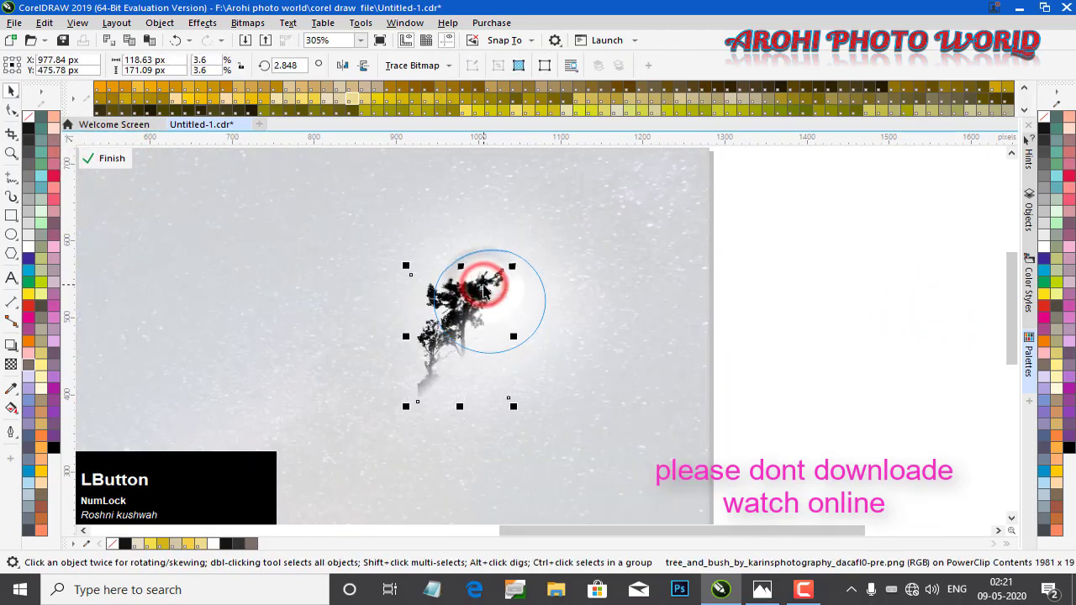
pyautogui.click(10, 365)
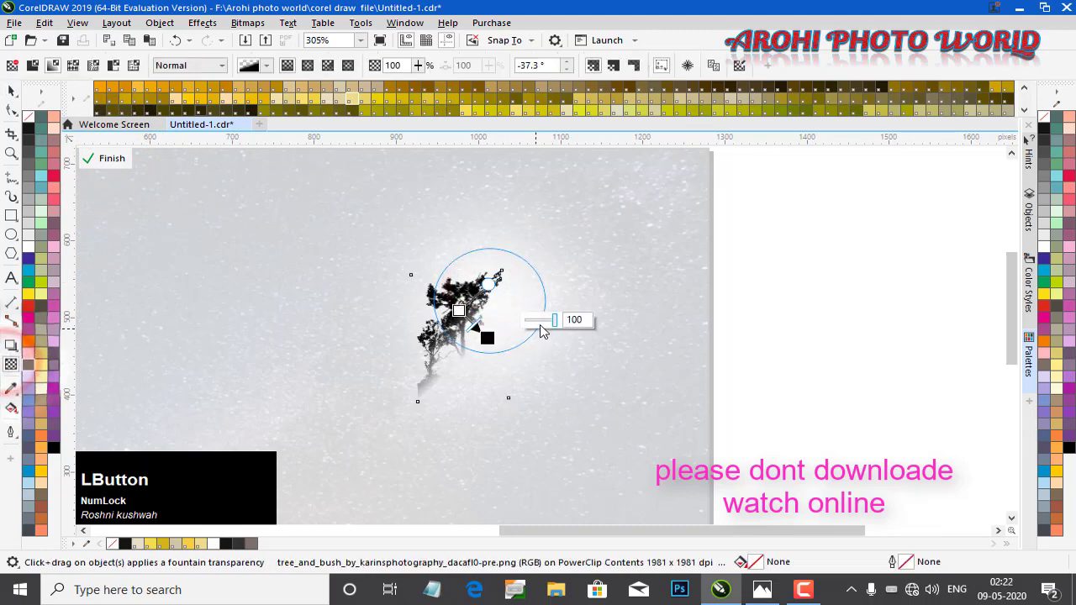
pyautogui.click(540, 319)
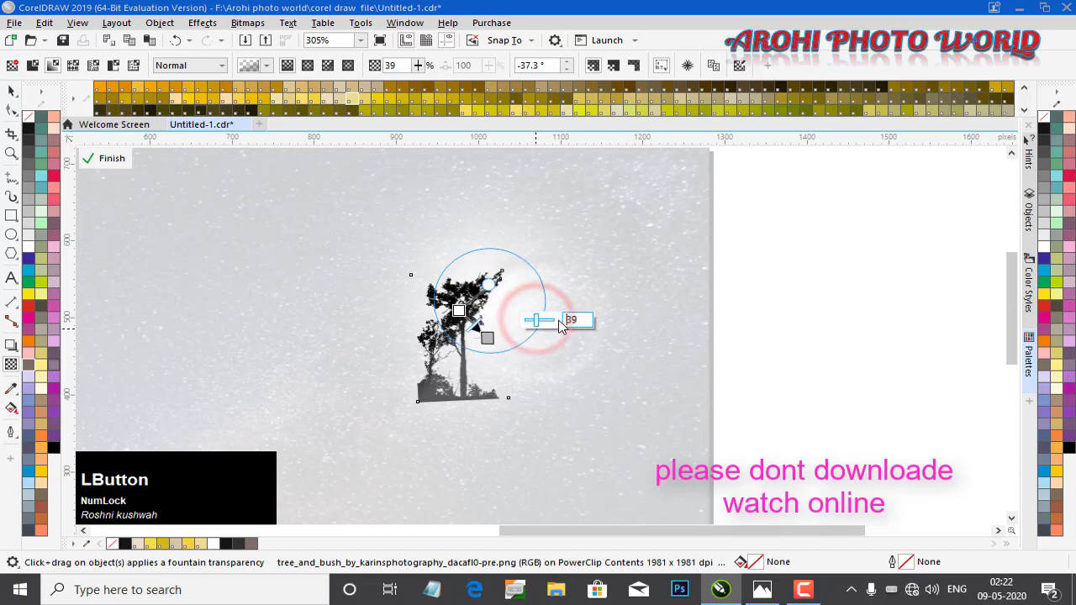
pyautogui.click(547, 321)
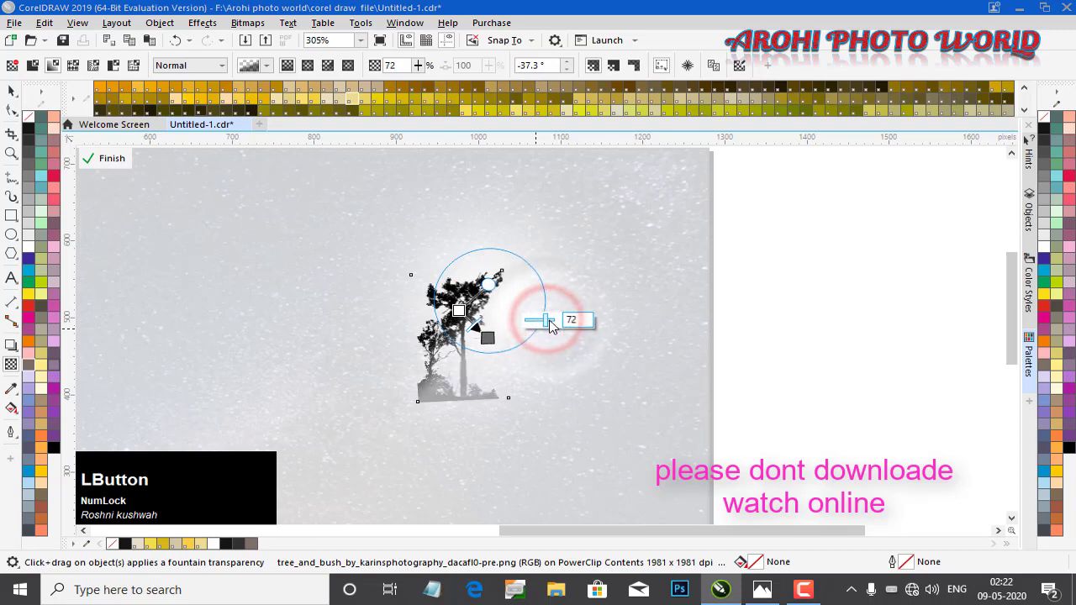
pyautogui.moveTo(543, 319); pyautogui.dragTo(597, 336)
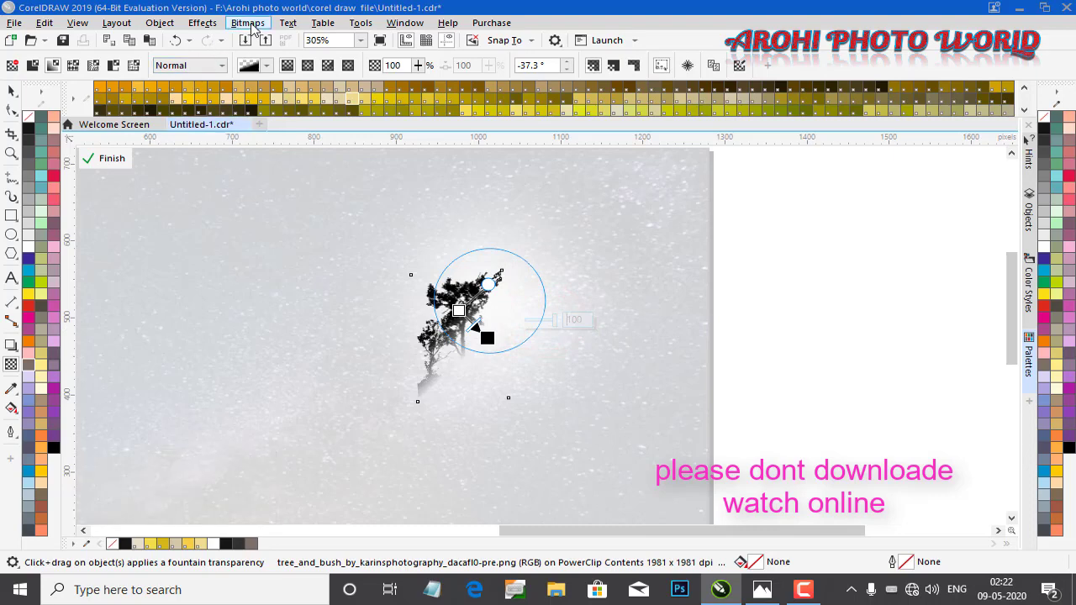
# Convert the transparent tree inside the PowerClip to a 300 dpi CMYK bitmap
pyautogui.click(11, 91)
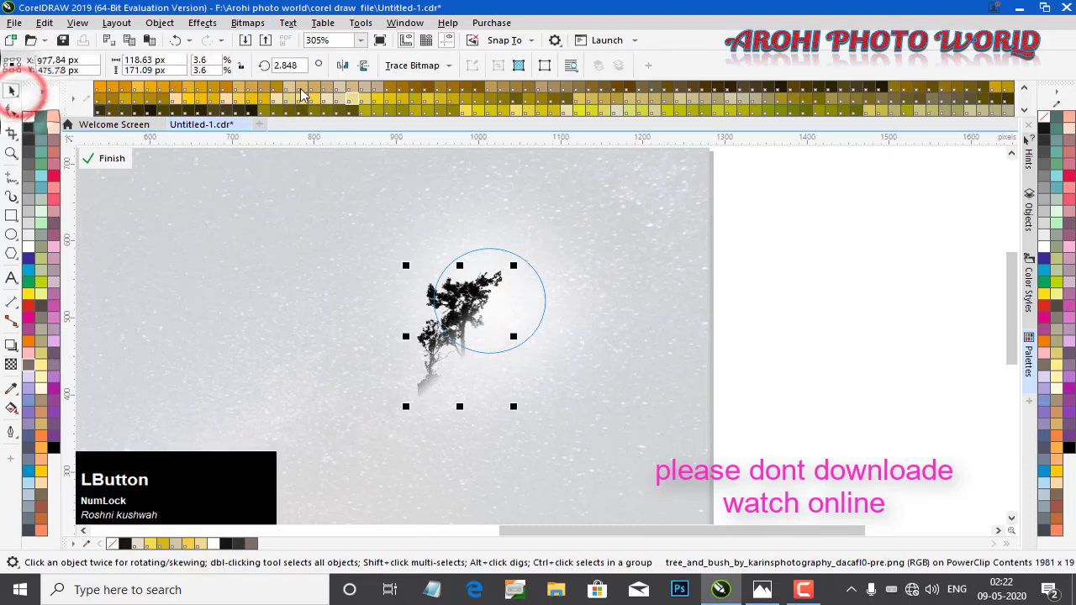
pyautogui.click(250, 23)
pyautogui.click(275, 42)
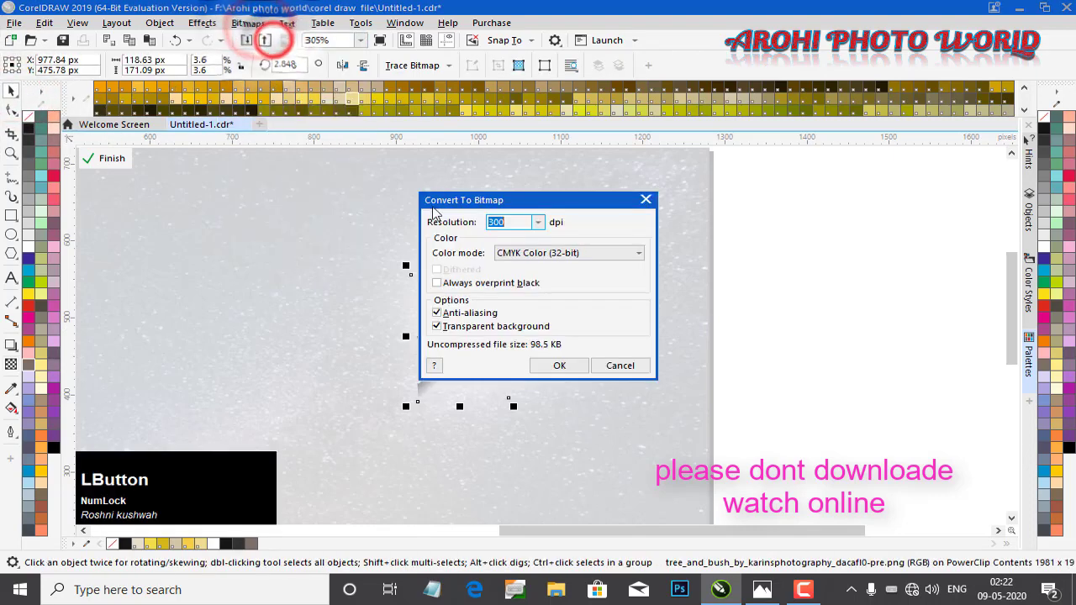
pyautogui.click(554, 365)
# Give the tree bitmap a uniform transparency of 58 and finish editing the moon's PowerClip
pyautogui.click(583, 300)
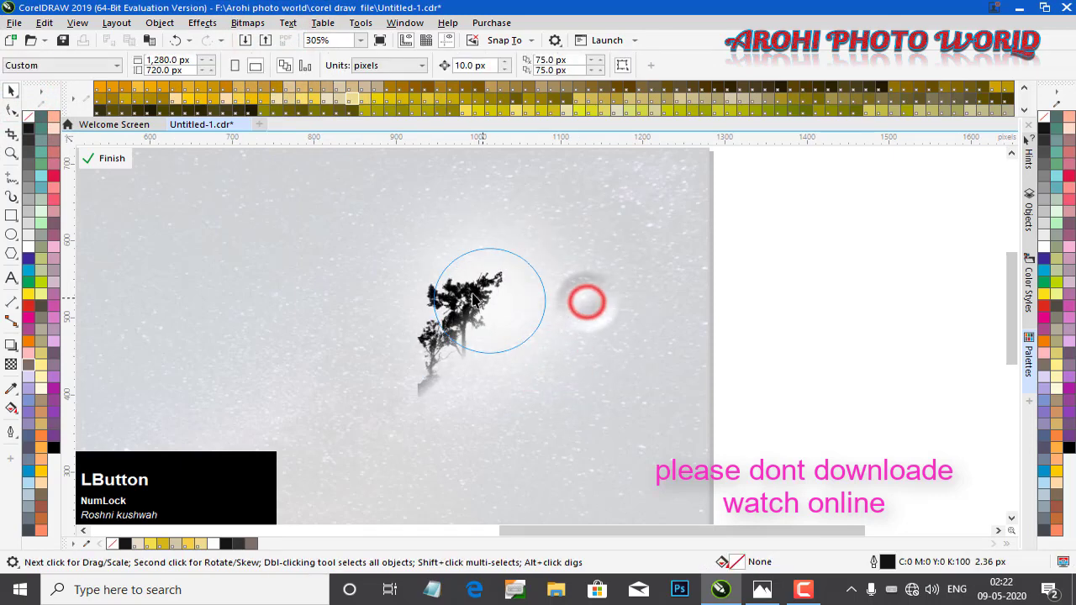
pyautogui.click(468, 286)
pyautogui.click(11, 363)
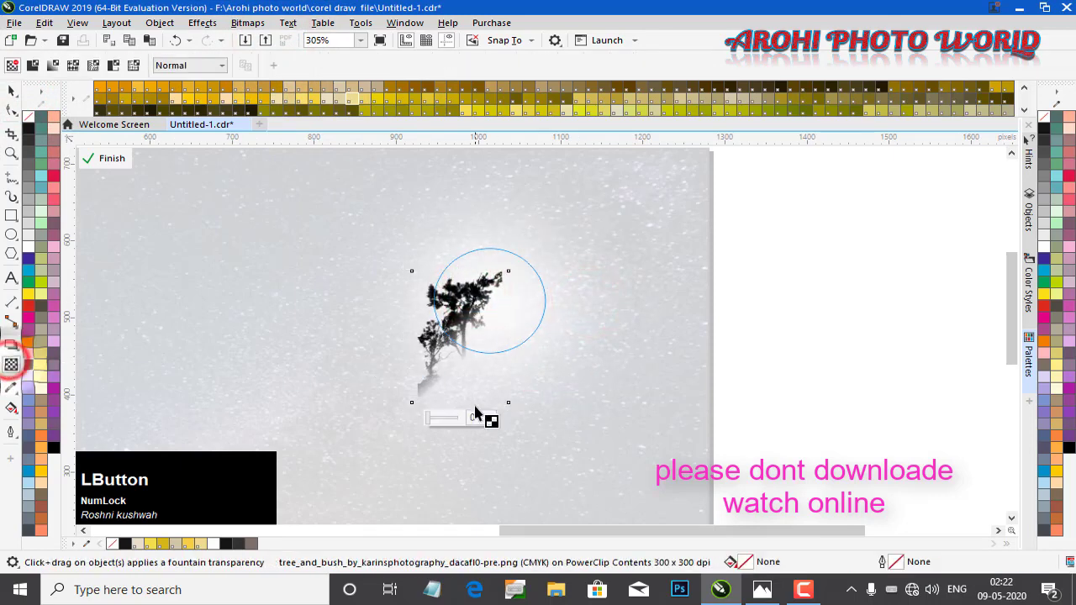
pyautogui.click(445, 419)
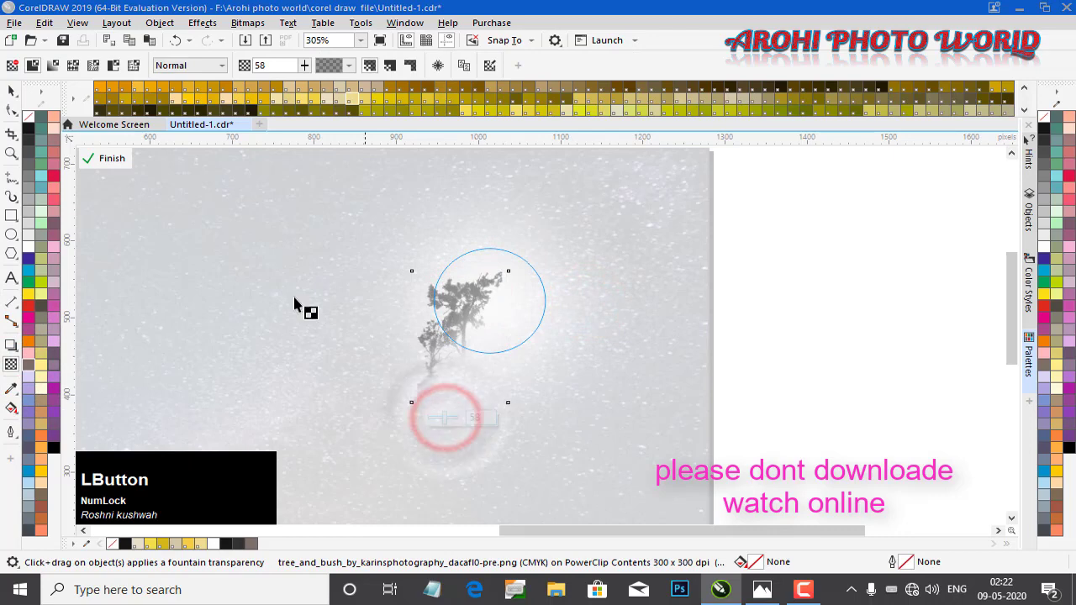
pyautogui.click(109, 159)
pyautogui.click(629, 320)
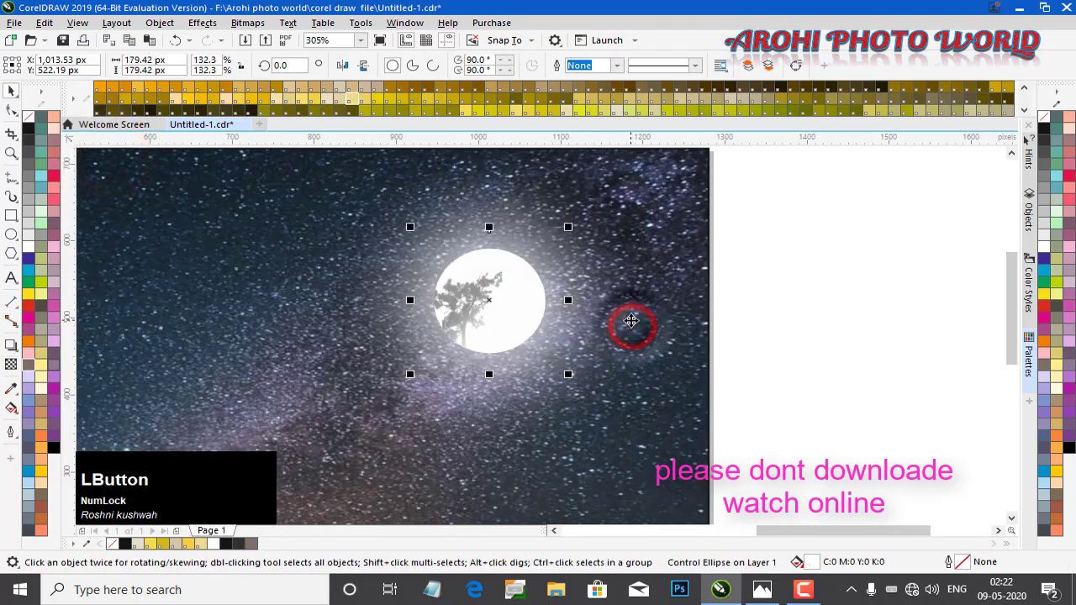
# Zoom out to the whole page and marquee-select all the banner's objects
pyautogui.scroll(-2, 630, 320)
pyautogui.scroll(-1, 670, 290)
pyautogui.scroll(1, 671, 289)
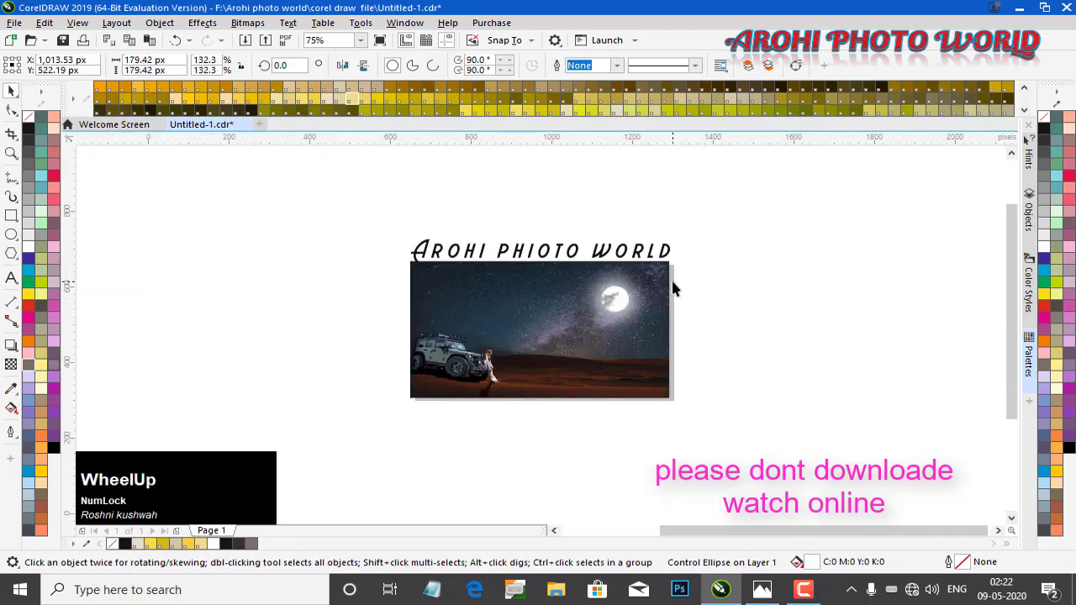
pyautogui.scroll(-1, 337, 329)
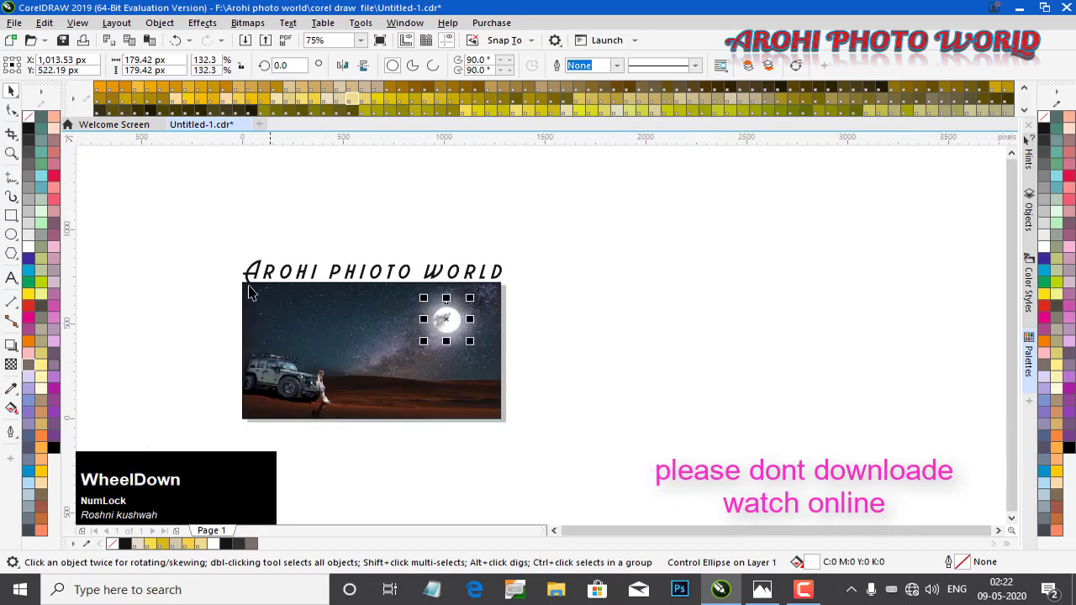
pyautogui.moveTo(200, 257); pyautogui.dragTo(563, 454)
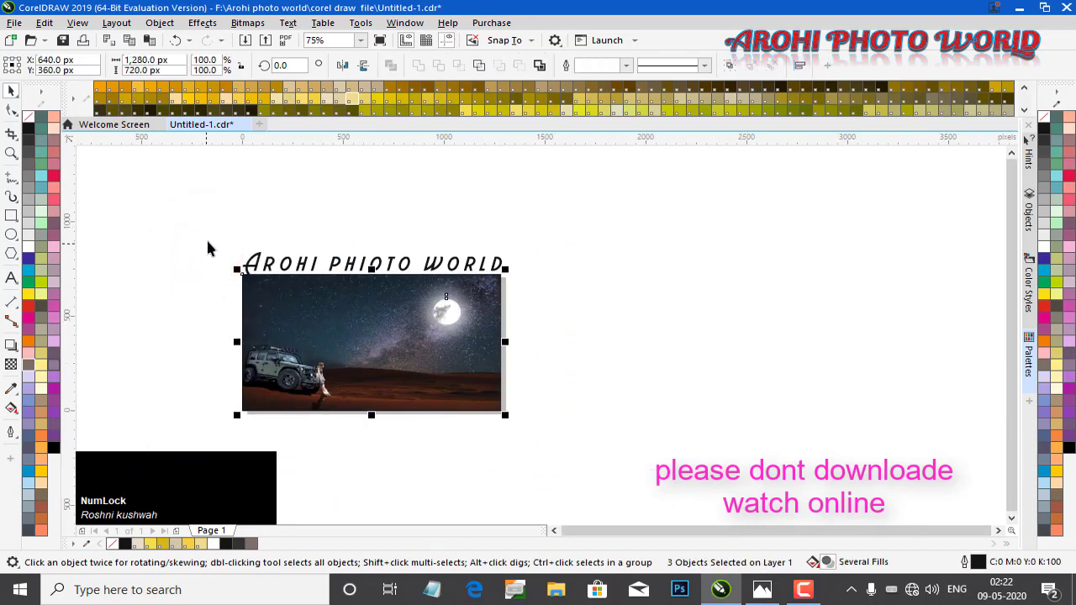
# Zoom in on the selected banner to review the finished composition
pyautogui.press('z')
pyautogui.moveTo(214, 278); pyautogui.dragTo(550, 452)
pyautogui.press('space')
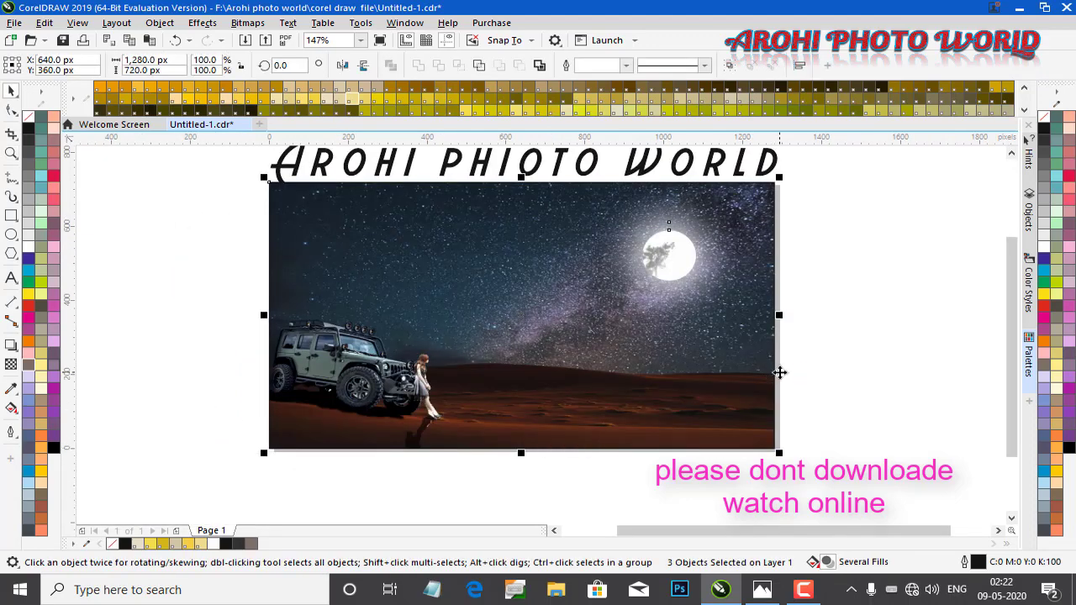
pyautogui.scroll(-2, 820, 276)
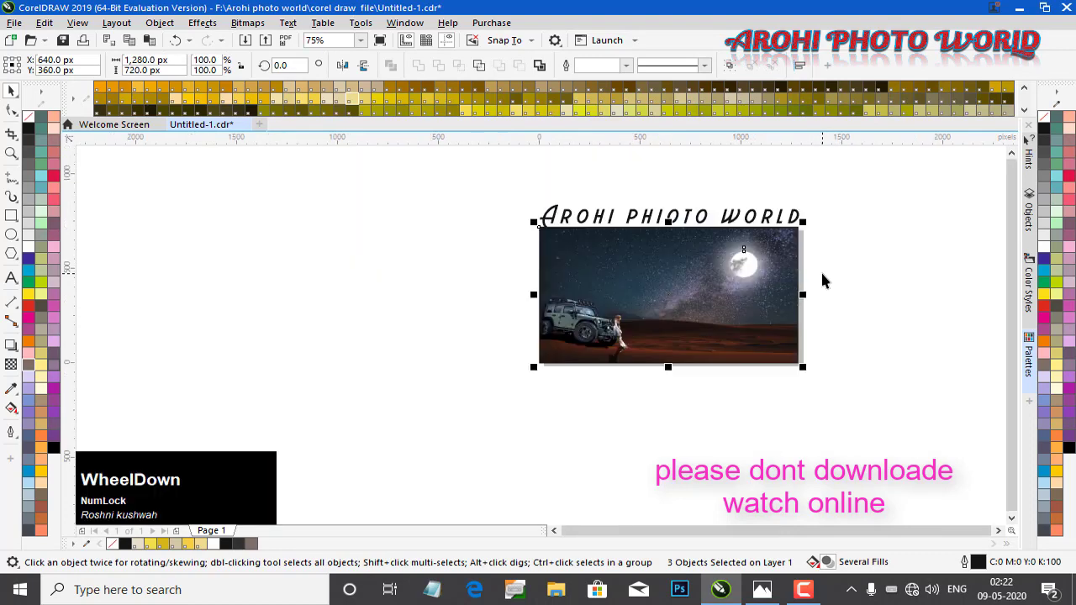
pyautogui.press('z')
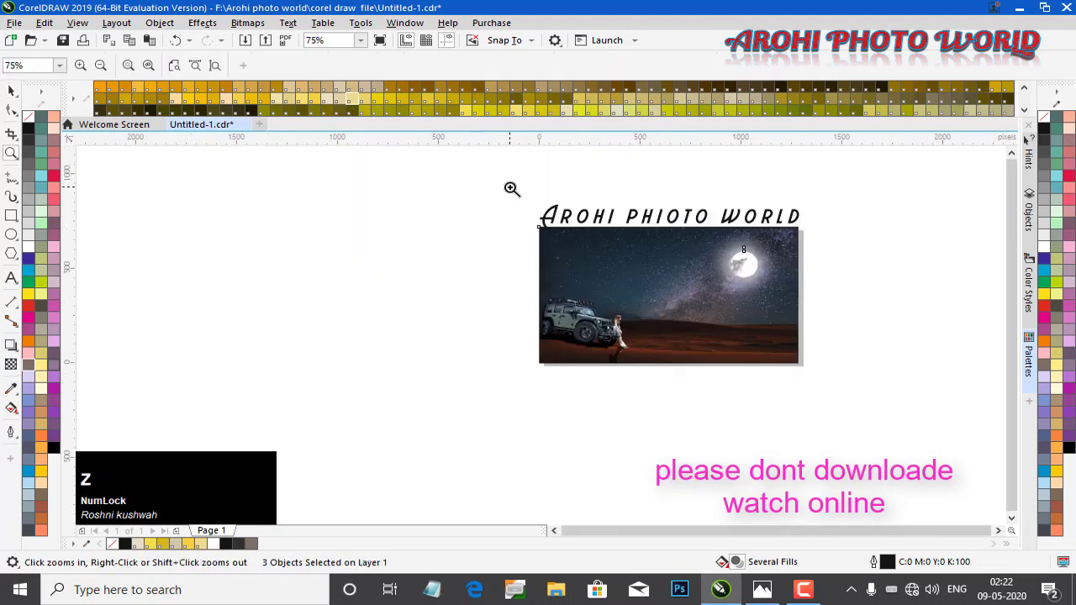
pyautogui.moveTo(509, 191); pyautogui.dragTo(835, 395)
pyautogui.press('space')
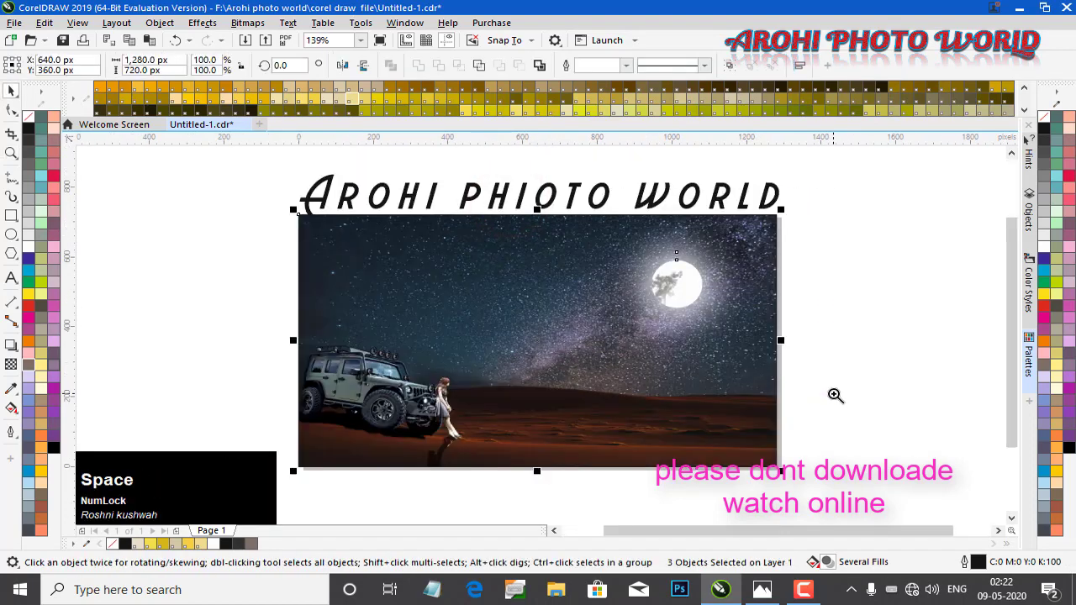